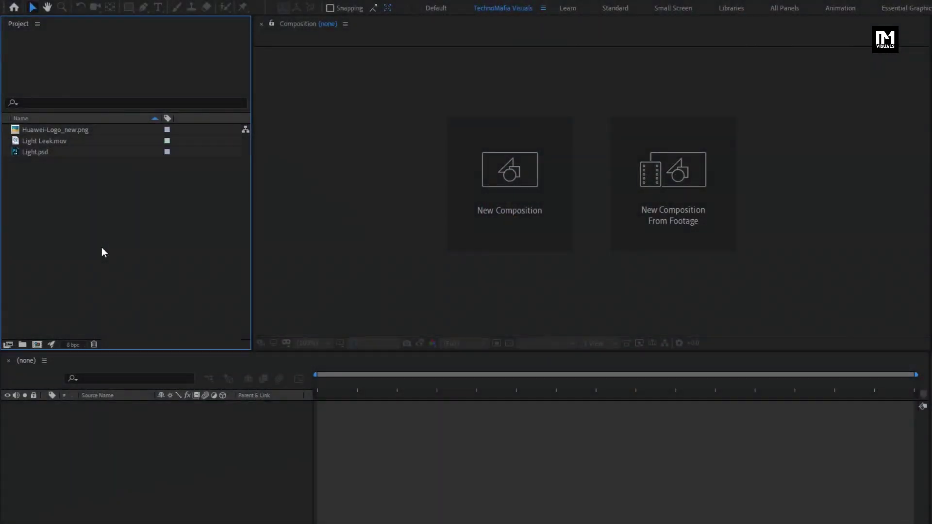
pyautogui.click(78, 129)
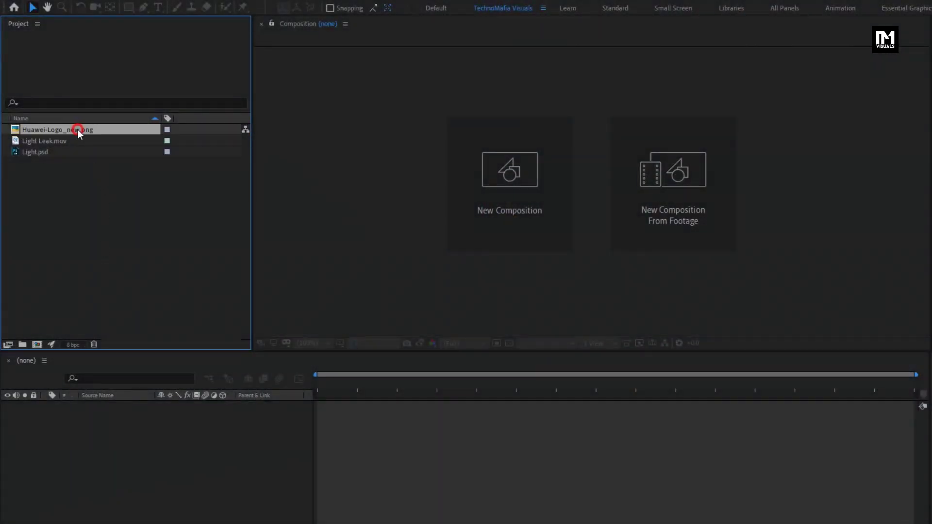
pyautogui.click(75, 137)
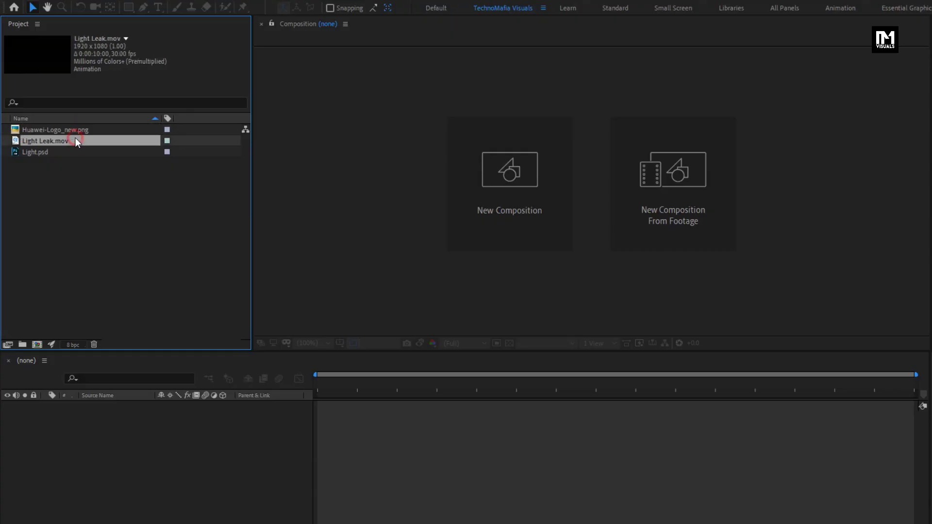
pyautogui.click(74, 152)
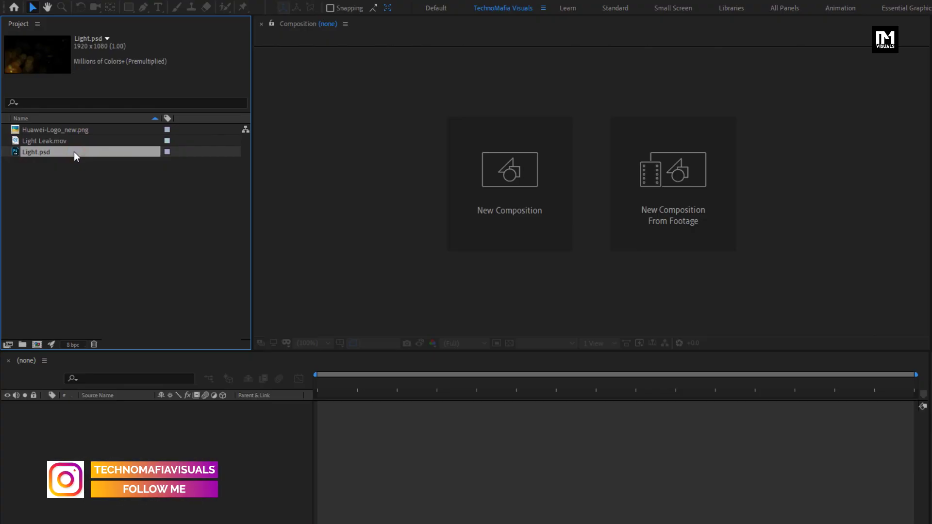
# Create a new composition named Saber_Logo with a duration of 0:00:05:00.
pyautogui.hotkey('ctrl', 'n')
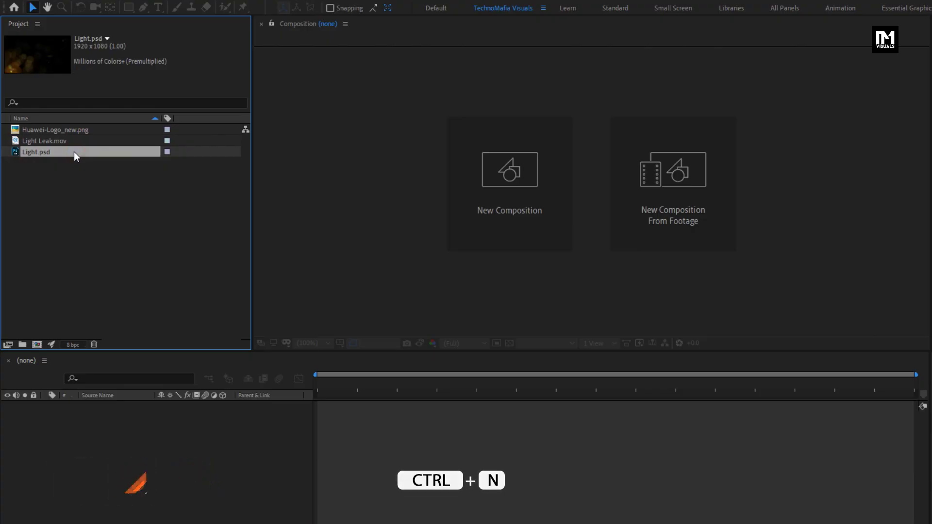
pyautogui.click(37, 345)
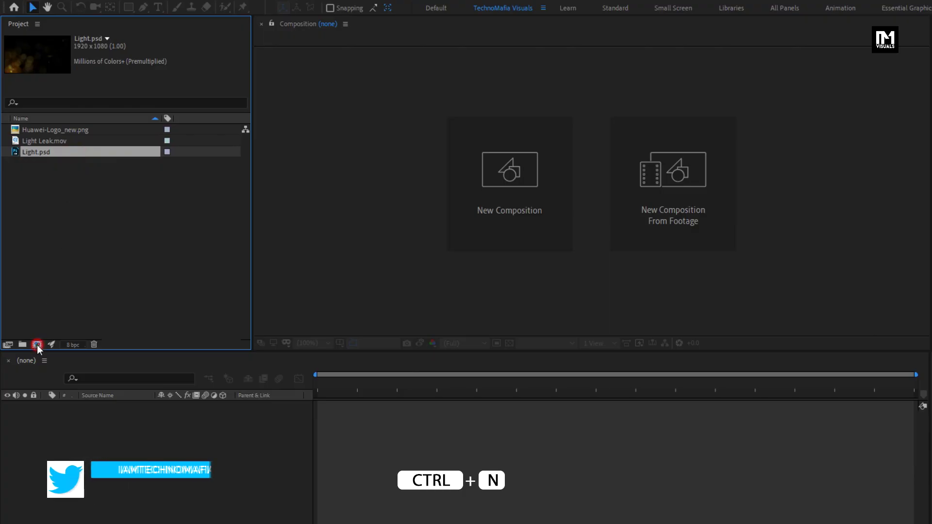
pyautogui.write('Saber_Logo')
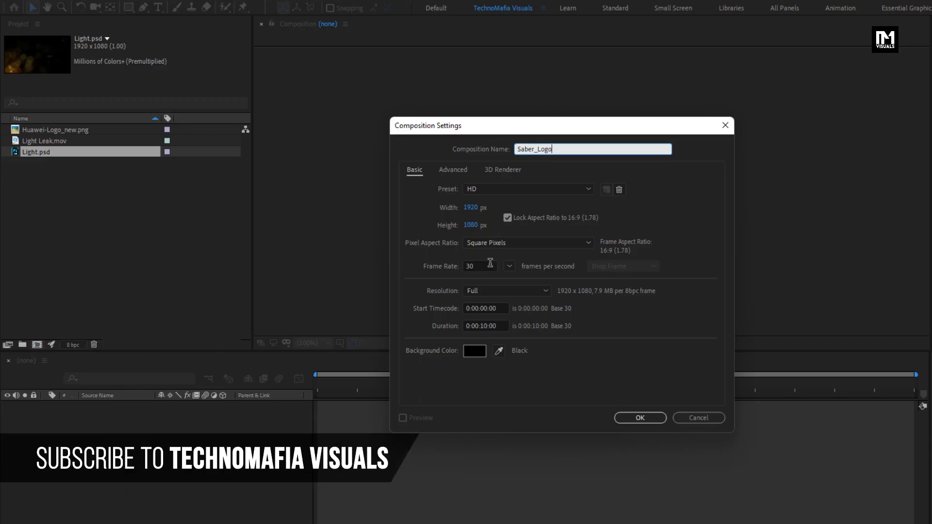
pyautogui.click(487, 326)
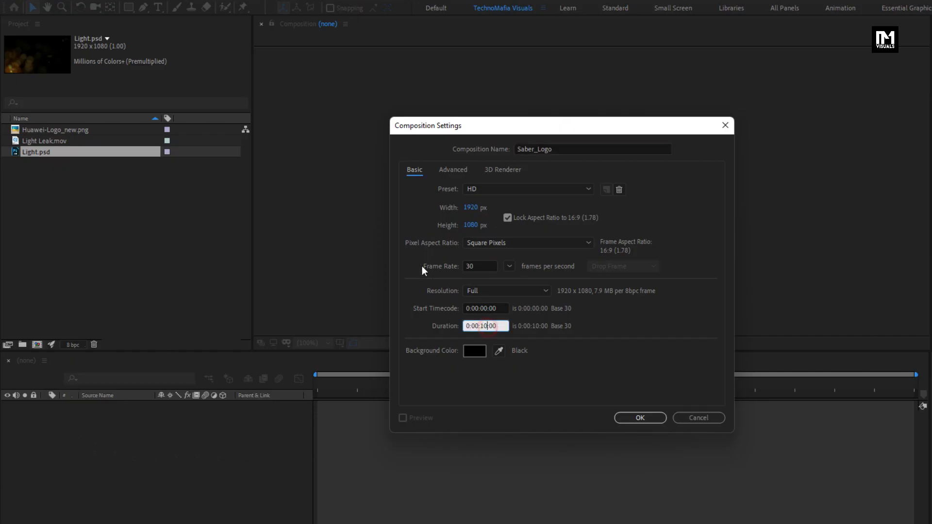
pyautogui.press('BackSpace')
pyautogui.press('BackSpace')
pyautogui.write('05')
pyautogui.click(651, 419)
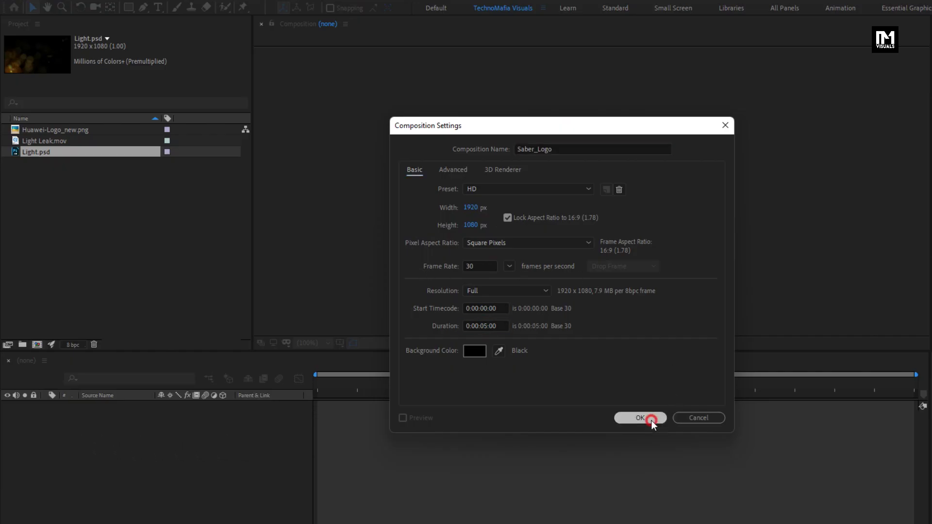
# Add Huawei-Logo_new.png to the Saber_Logo composition and scale the layer to 55%.
pyautogui.moveTo(80, 133); pyautogui.dragTo(113, 429)
pyautogui.press('s')
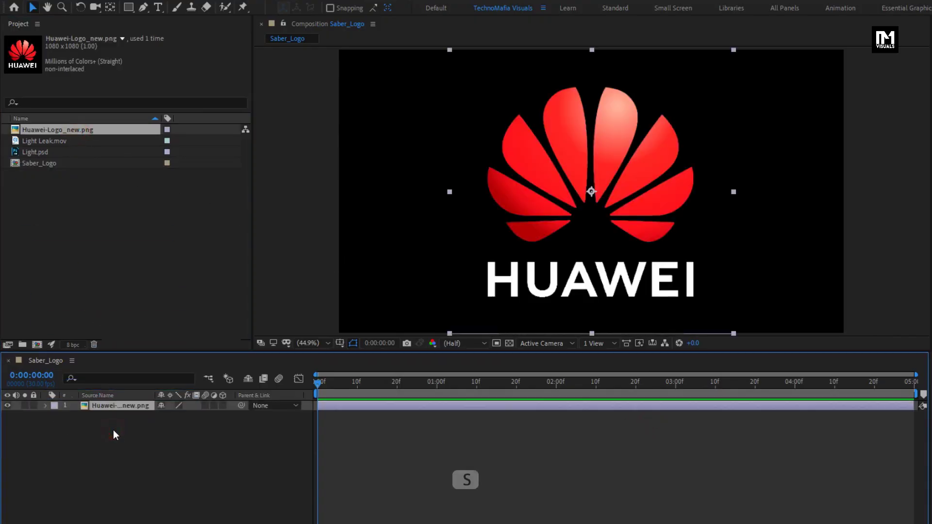
pyautogui.moveTo(199, 419); pyautogui.dragTo(176, 418)
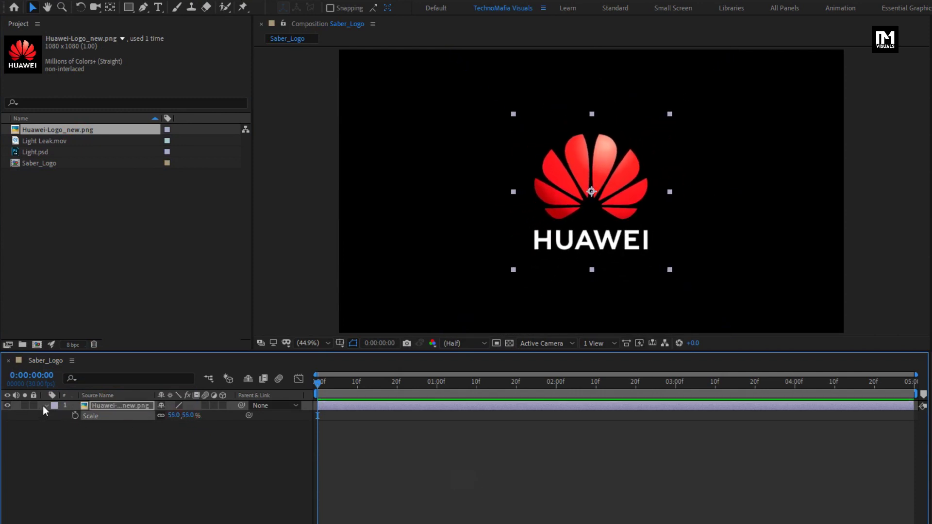
pyautogui.click(45, 406)
# Pre-compose the logo layer as Logo, moving all attributes into the new composition.
pyautogui.rightClick(98, 406)
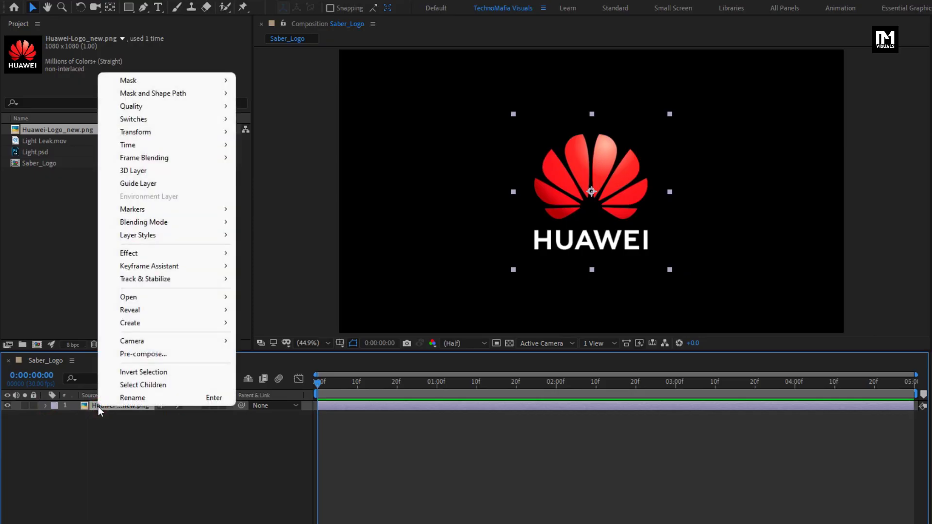
pyautogui.click(116, 357)
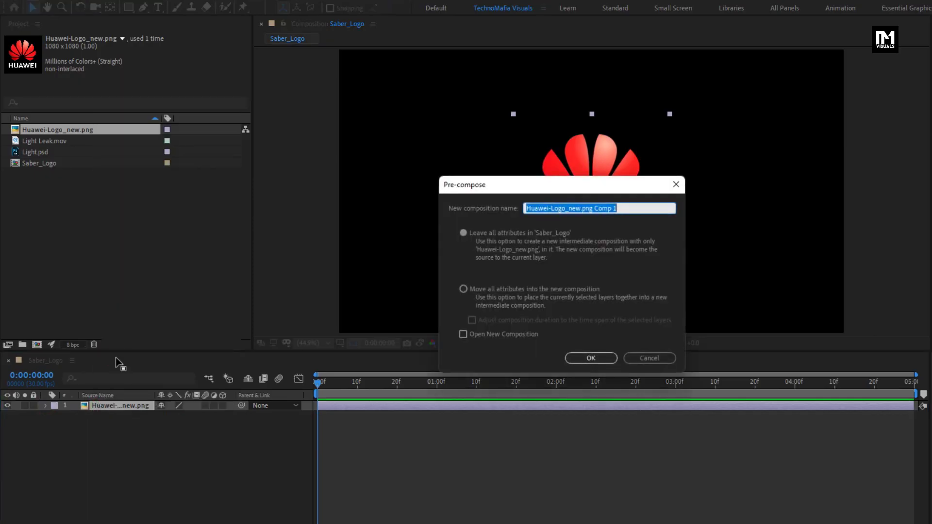
pyautogui.write('Logo')
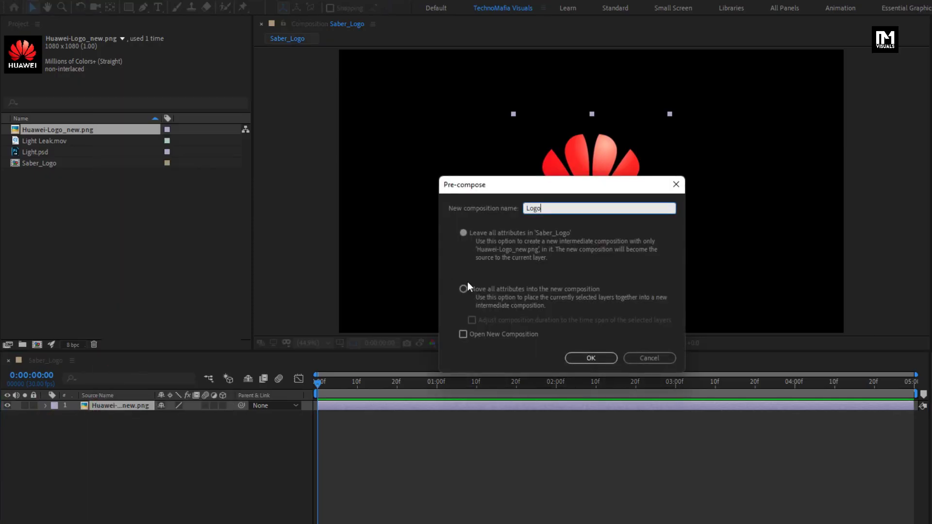
pyautogui.click(466, 289)
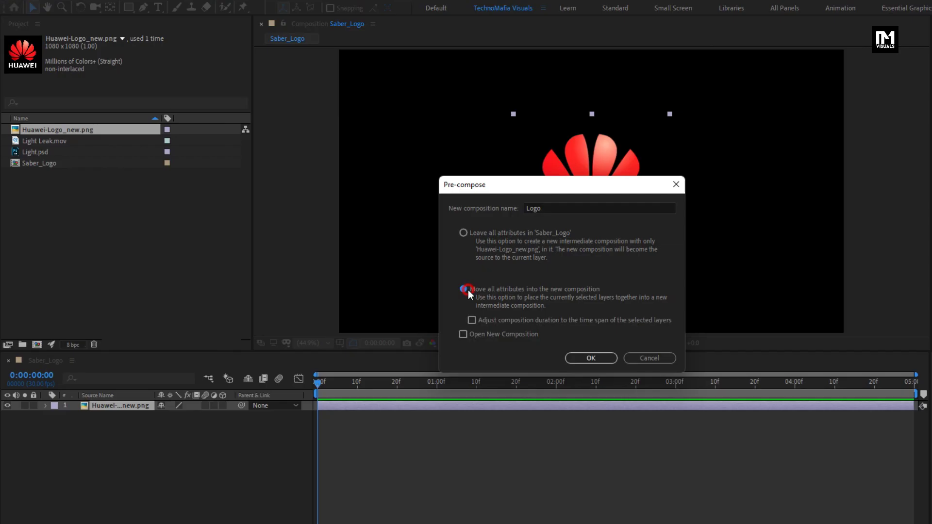
pyautogui.click(591, 358)
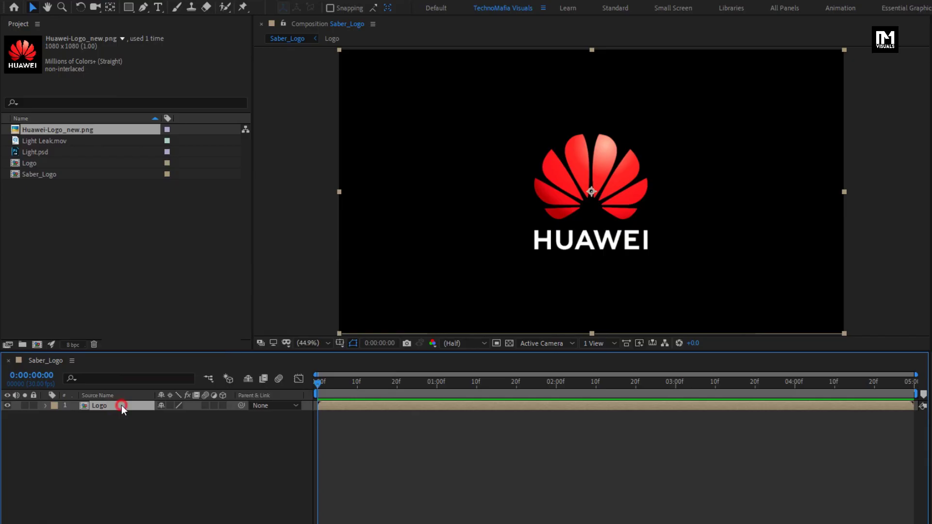
# Auto-trace the Logo layer's alpha channel for the current frame, with the preview enabled.
pyautogui.click(100, 7)
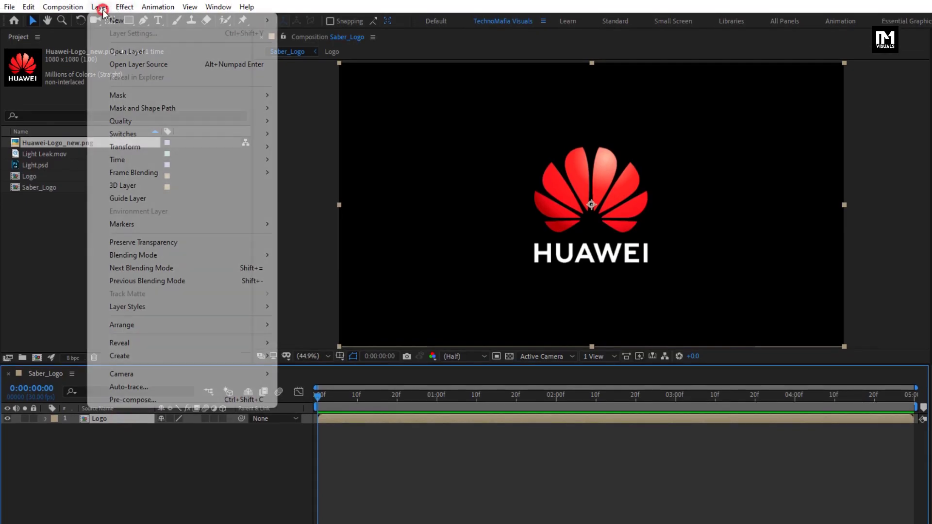
pyautogui.click(148, 389)
pyautogui.moveTo(465, 185); pyautogui.dragTo(207, 140)
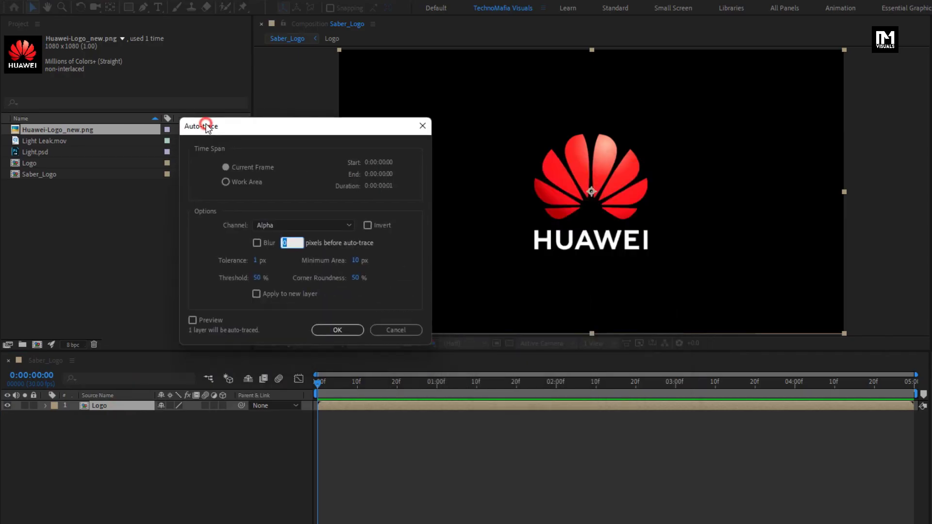
pyautogui.click(204, 321)
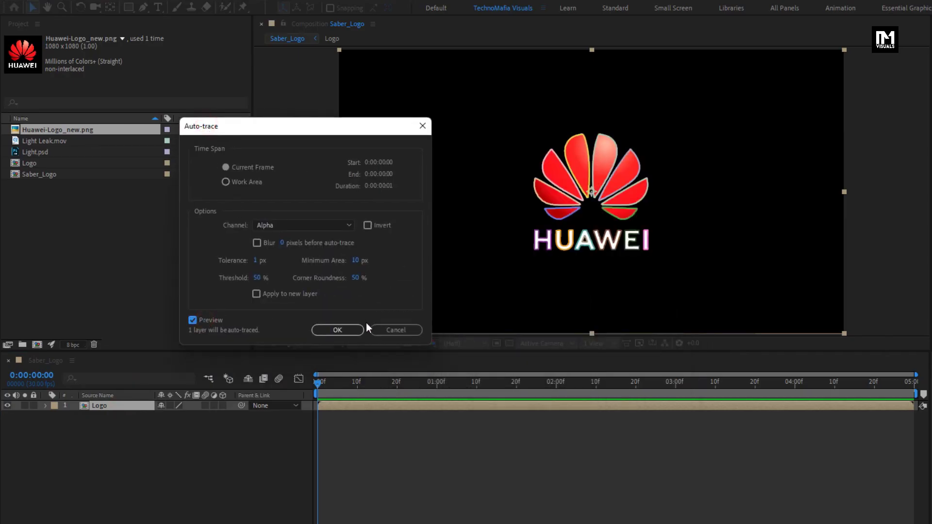
pyautogui.click(334, 330)
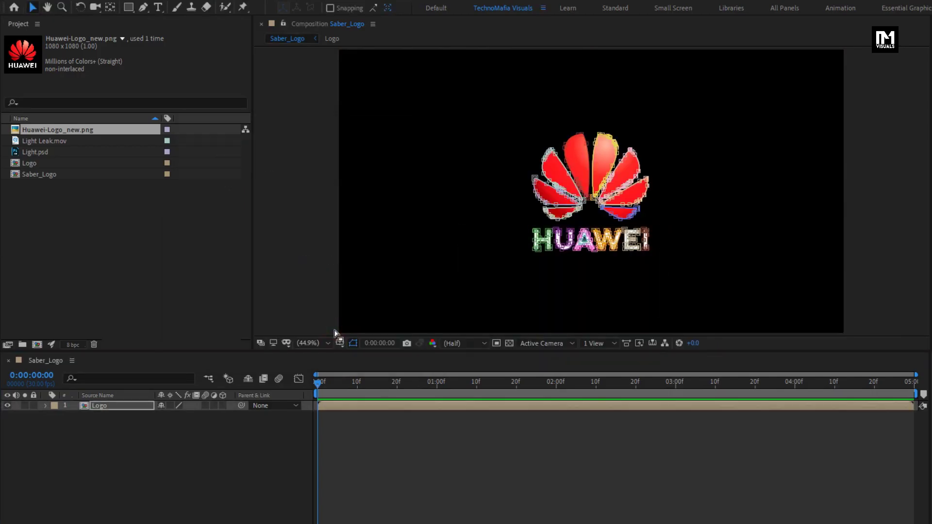
# Apply the Video Copilot Saber effect to the Logo layer.
pyautogui.click(120, 408)
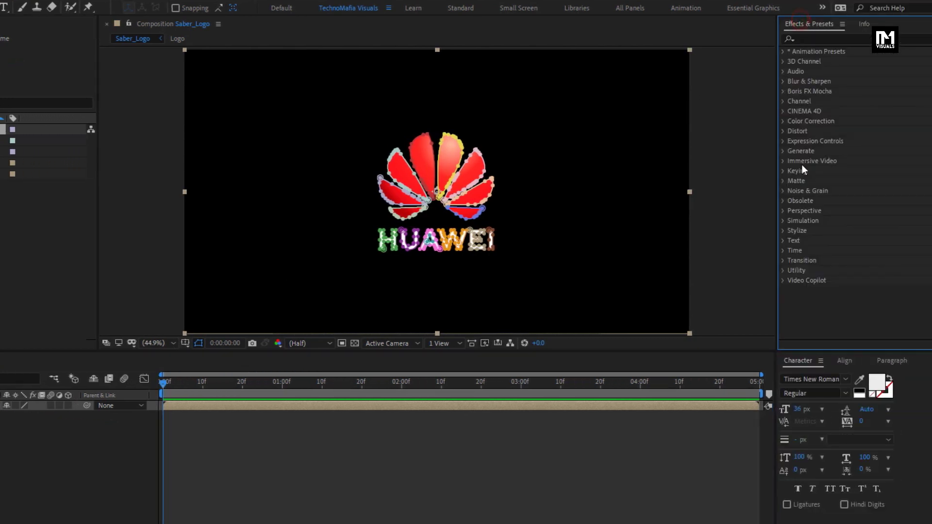
pyautogui.click(783, 280)
pyautogui.click(815, 300)
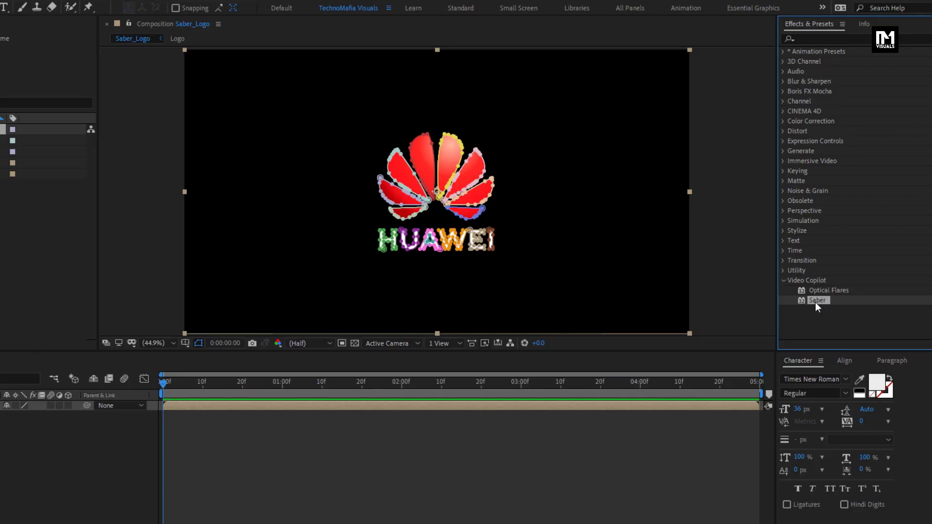
pyautogui.moveTo(817, 300); pyautogui.dragTo(438, 188)
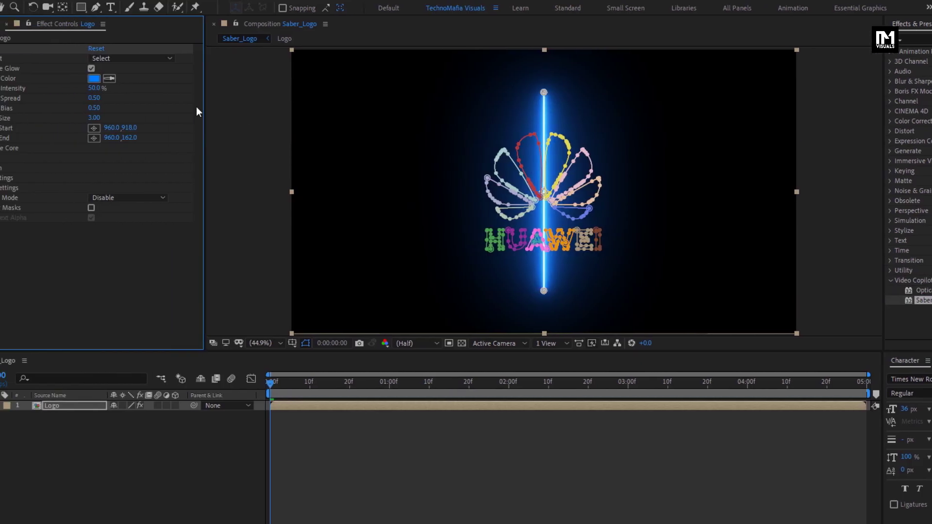
# Set the Saber preset to Arc Reactor and its Core Type to Layer Masks.
pyautogui.click(165, 58)
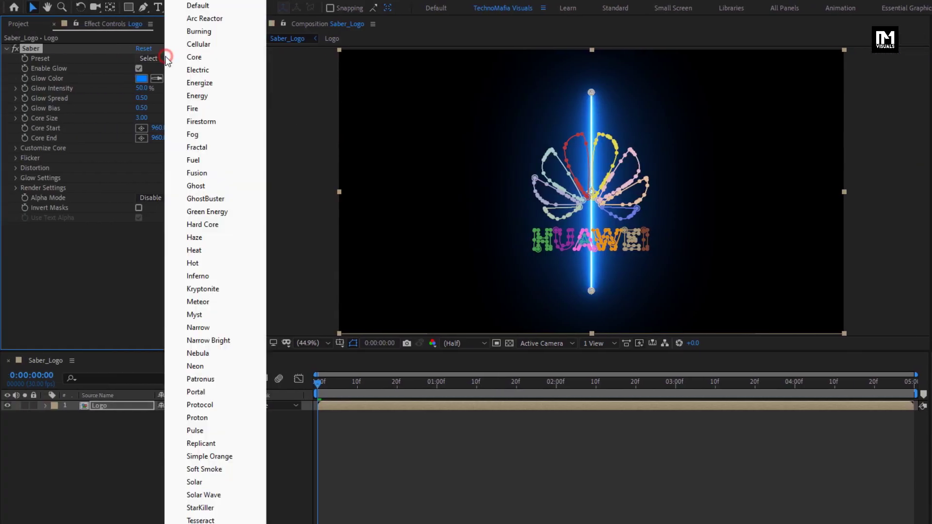
pyautogui.click(199, 19)
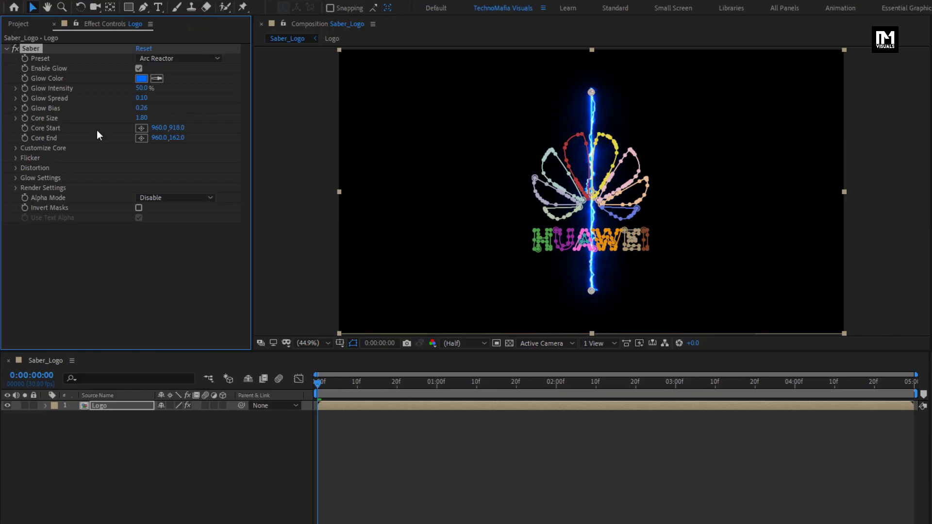
pyautogui.click(16, 149)
pyautogui.click(139, 156)
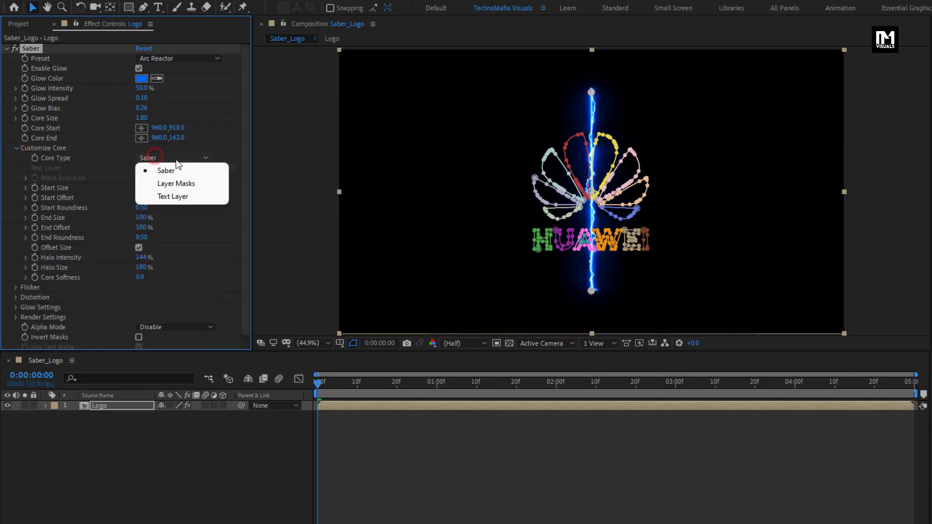
pyautogui.click(209, 182)
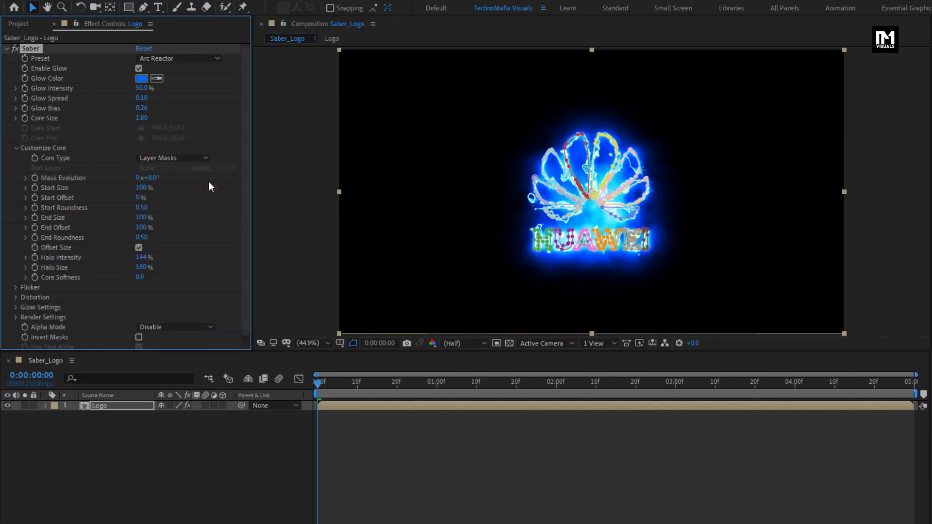
# Hide the mask outlines and set Saber's Glow Intensity to 30%, Glow Spread to 0.05 and Glow Bias to 0.13.
pyautogui.click(353, 343)
pyautogui.moveTo(341, 383); pyautogui.dragTo(369, 385)
pyautogui.click(141, 88)
pyautogui.write('30')
pyautogui.press('Return')
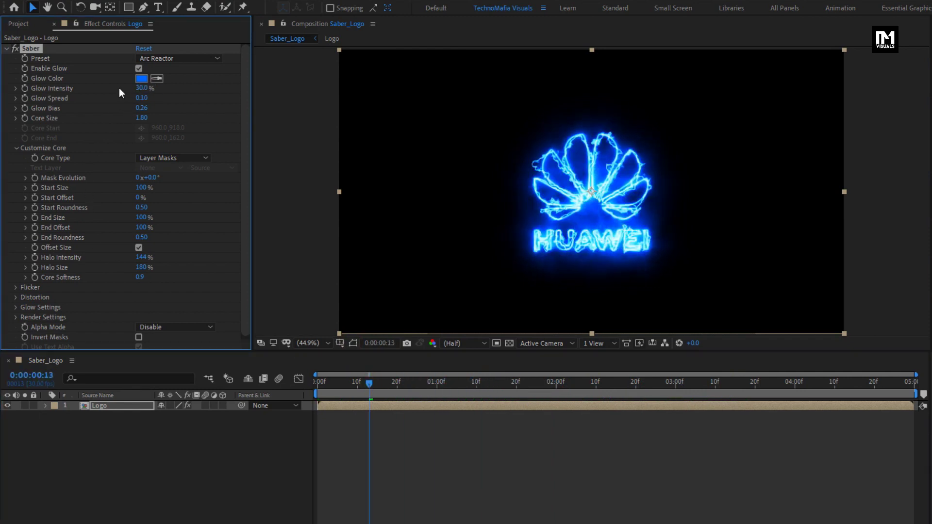
pyautogui.click(142, 97)
pyautogui.write('0')
pyautogui.press('Return')
pyautogui.click(141, 108)
pyautogui.write('0')
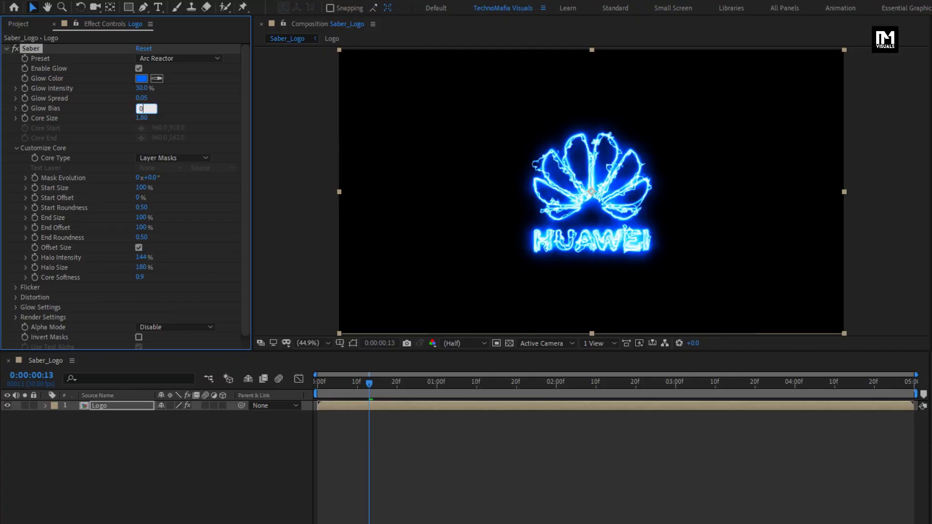
pyautogui.write('.13')
pyautogui.press('Return')
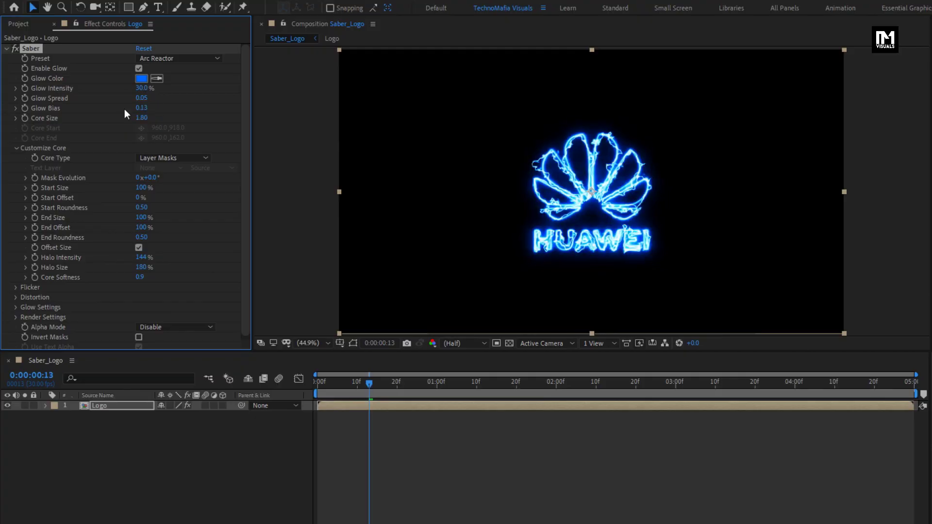
# Start animating Saber's Core Size with a keyframe of 0 at 0:00:02:00.
pyautogui.moveTo(434, 390); pyautogui.dragTo(557, 388)
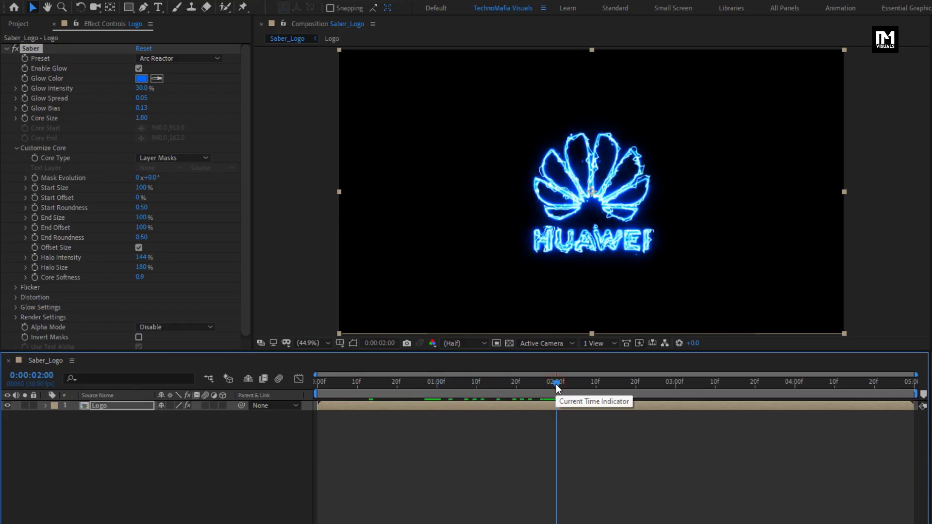
pyautogui.click(26, 118)
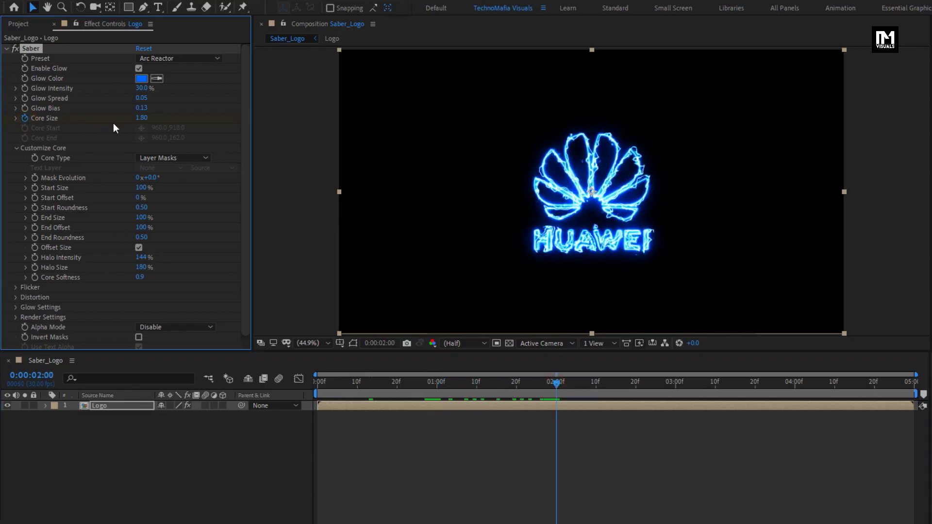
pyautogui.click(140, 118)
pyautogui.write('0')
pyautogui.press('Return')
# Add a Core Size keyframe of 1.2 at 0:00:00:00 and scrub through the opening frames.
pyautogui.moveTo(555, 384); pyautogui.dragTo(295, 378)
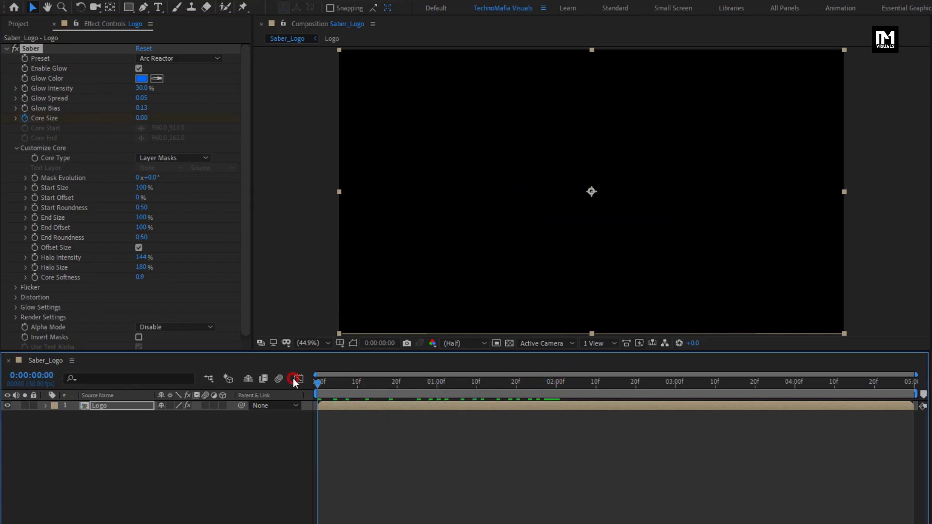
pyautogui.click(140, 118)
pyautogui.write('1.2')
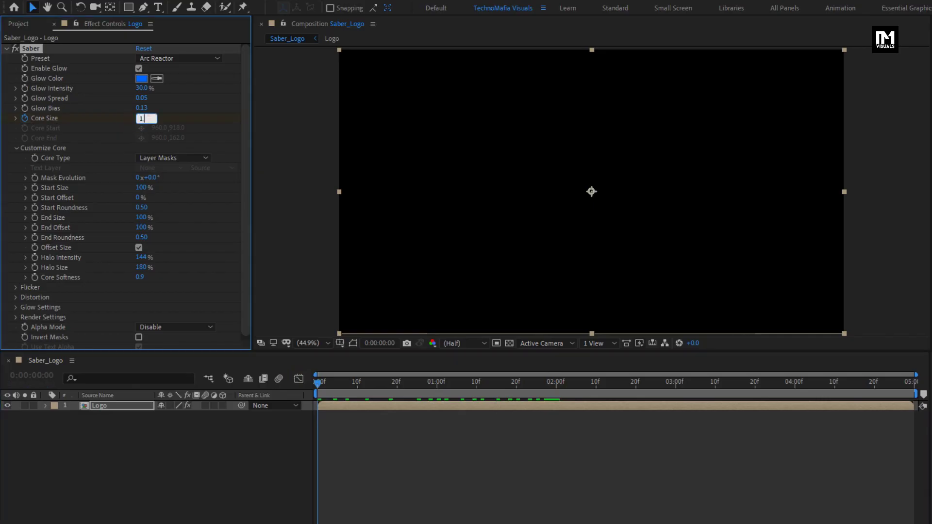
pyautogui.press('Return')
pyautogui.moveTo(321, 383); pyautogui.dragTo(378, 390)
# Reveal the Logo layer's keyframes and apply Easy Ease to both Saber Core Size keyframes.
pyautogui.press('u')
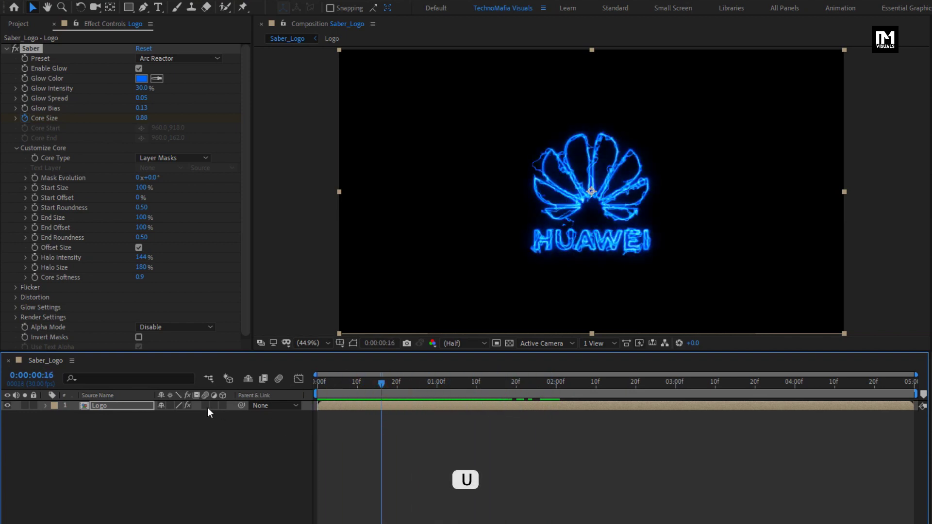
pyautogui.click(143, 407)
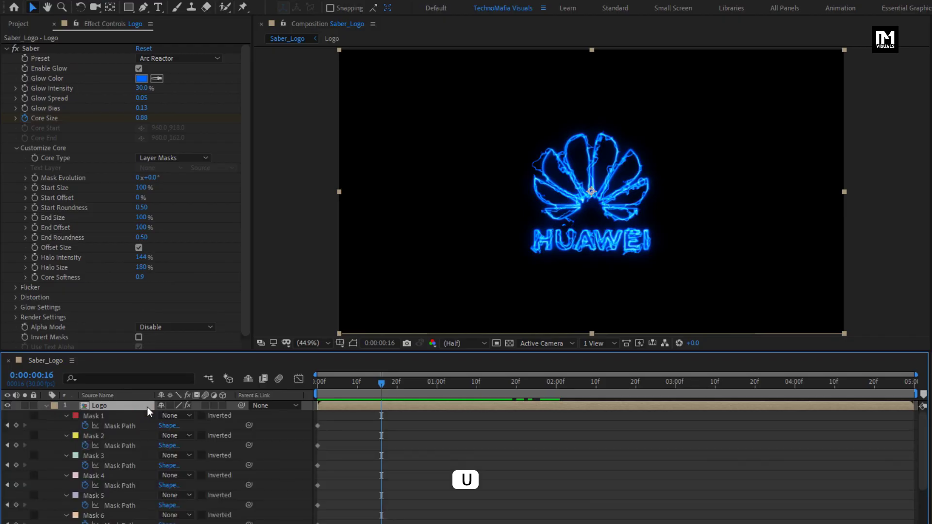
pyautogui.scroll(-6, 63, 415)
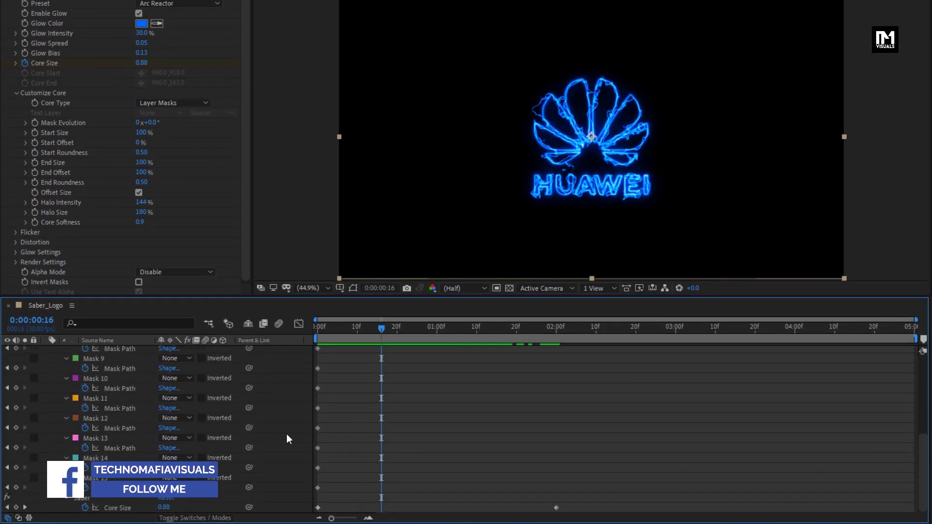
pyautogui.moveTo(569, 511); pyautogui.dragTo(319, 513)
pyautogui.rightClick(319, 512)
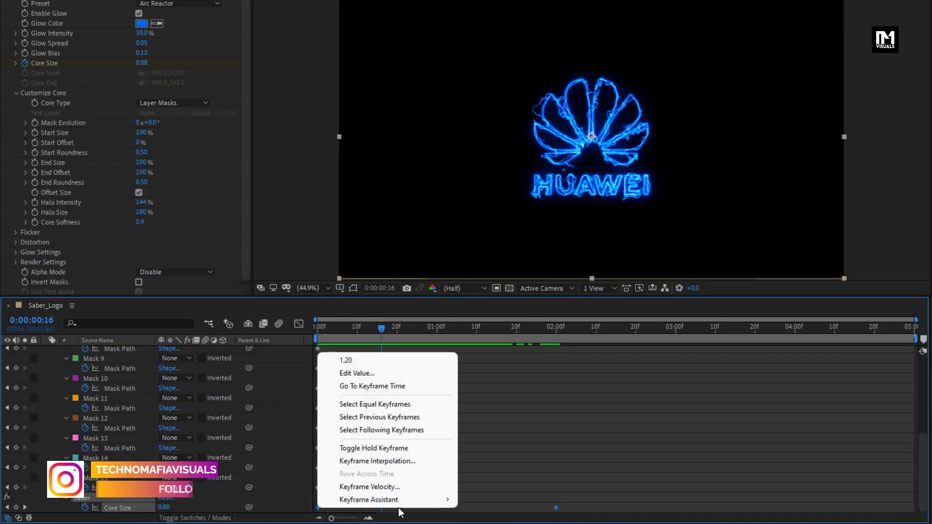
pyautogui.moveTo(401, 503)
pyautogui.click(485, 423)
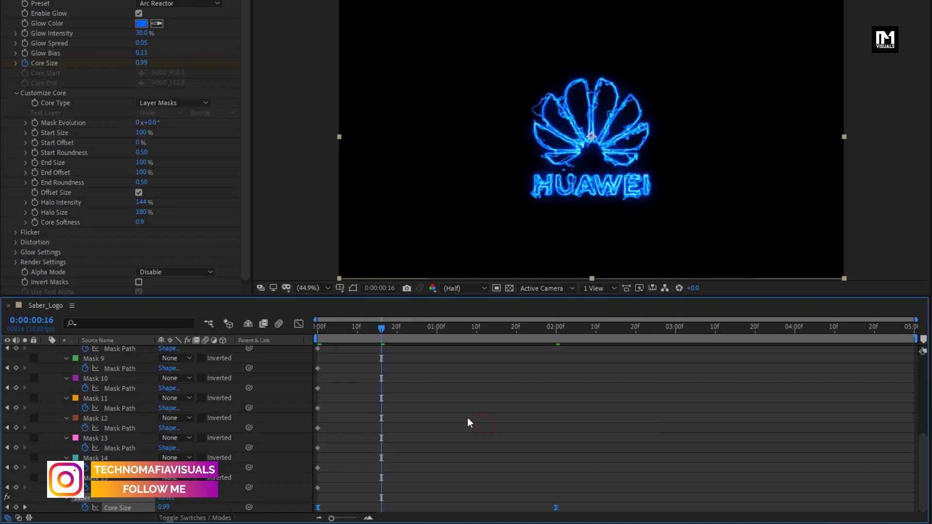
# Inspect the Core Size animation as a speed graph, return to the keyframe view and collapse the Logo layer.
pyautogui.click(299, 324)
pyautogui.rightClick(456, 413)
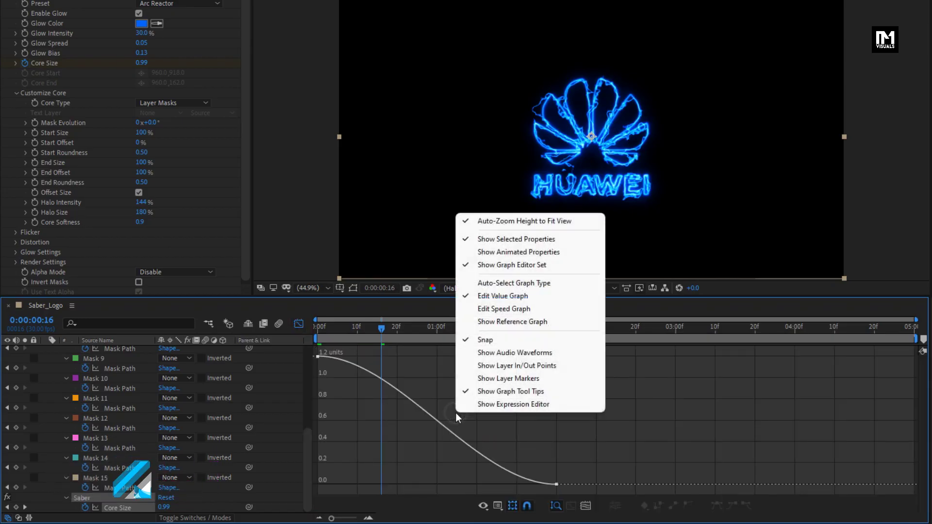
pyautogui.click(509, 307)
pyautogui.click(545, 368)
pyautogui.click(298, 323)
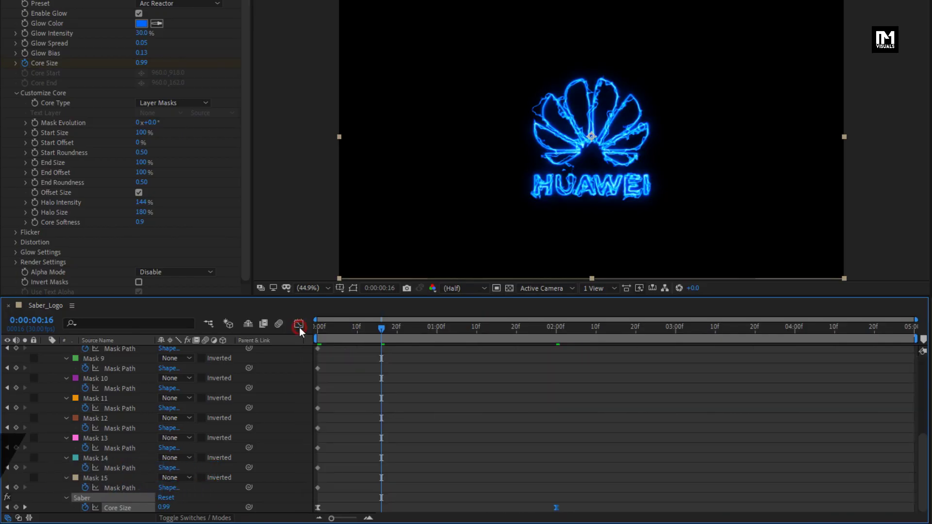
pyautogui.scroll(3, 139, 399)
pyautogui.scroll(3, 75, 381)
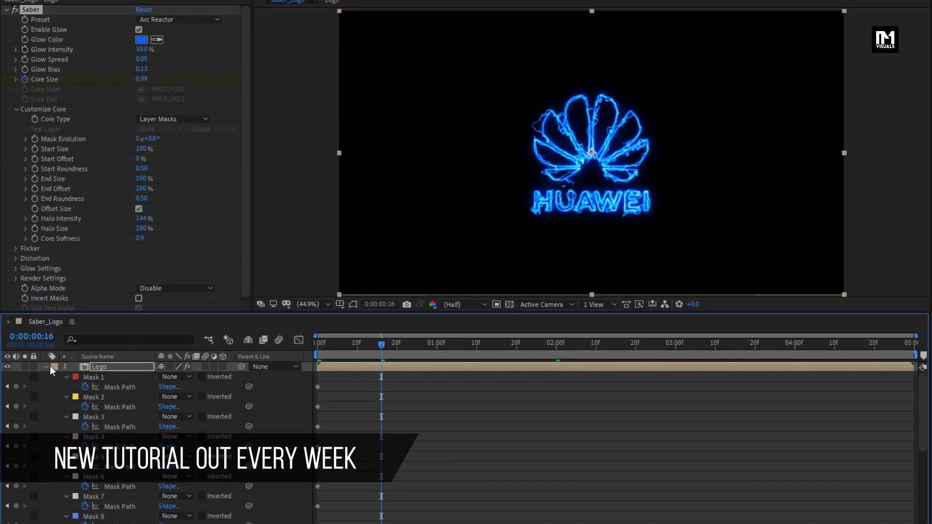
pyautogui.click(45, 351)
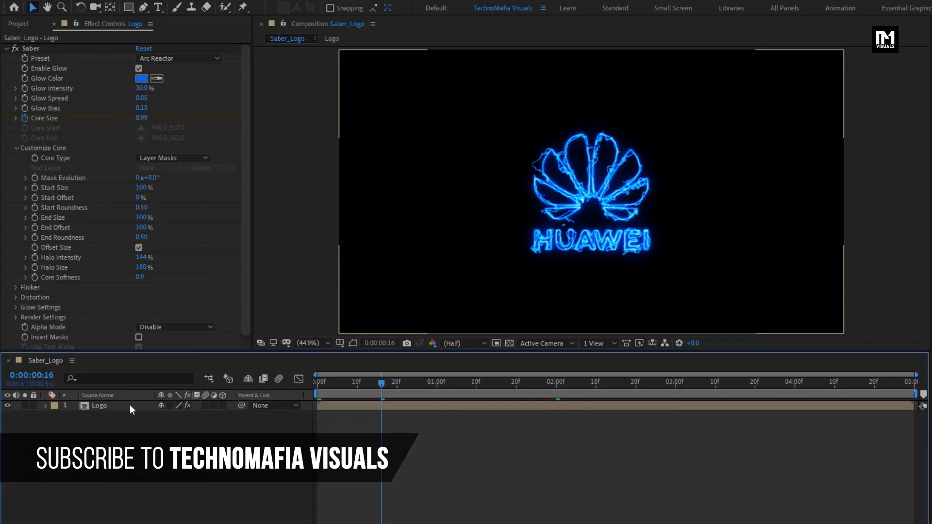
# Animate Saber's End Offset with keyframes of 100% at 0:00:00:00 and 0% at 0:00:02:00.
pyautogui.click(315, 384)
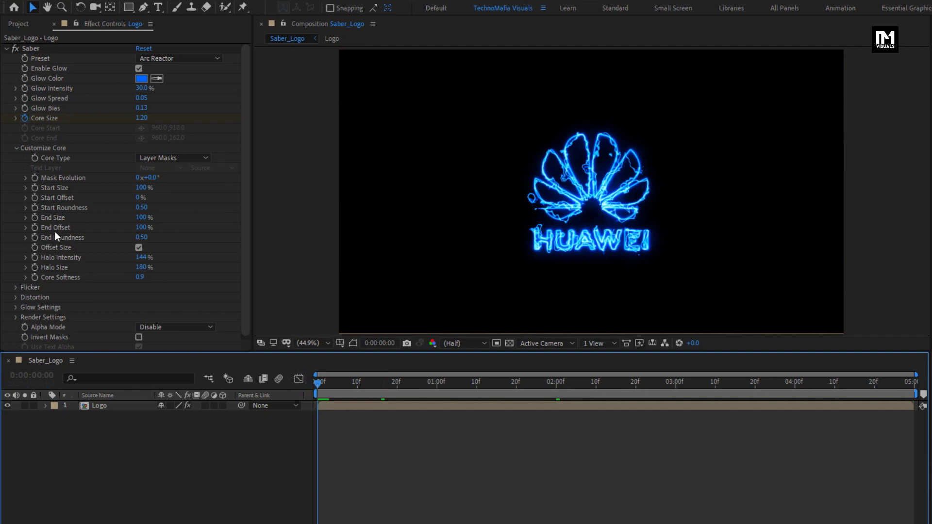
pyautogui.click(36, 228)
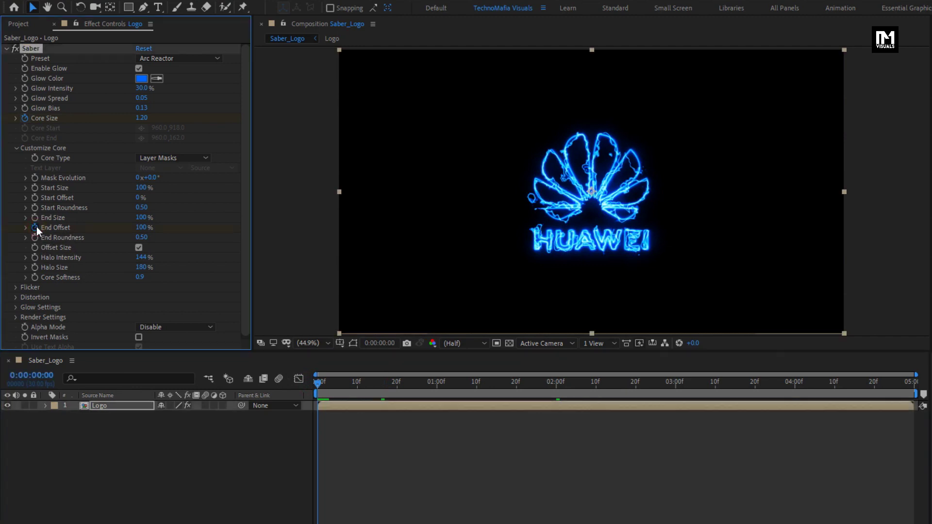
pyautogui.moveTo(369, 382); pyautogui.dragTo(558, 385)
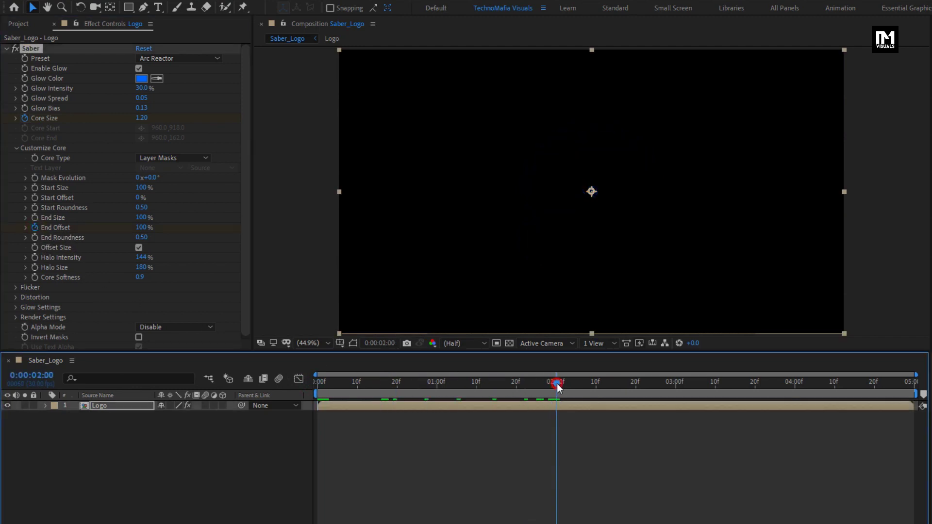
pyautogui.click(140, 228)
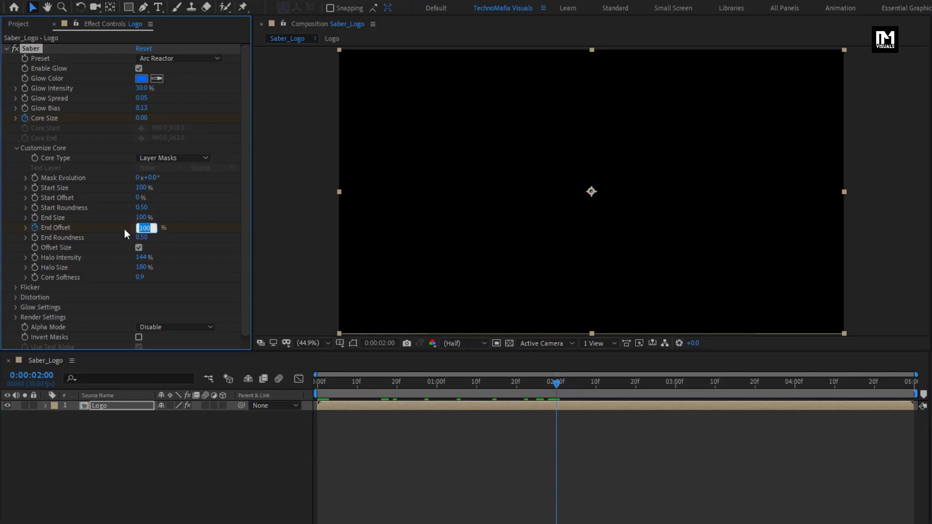
pyautogui.write('0')
pyautogui.press('Return')
# Reveal the Logo layer's keyframes and apply Easy Ease to both End Offset keyframes.
pyautogui.press('u')
pyautogui.click(102, 406)
pyautogui.press('u')
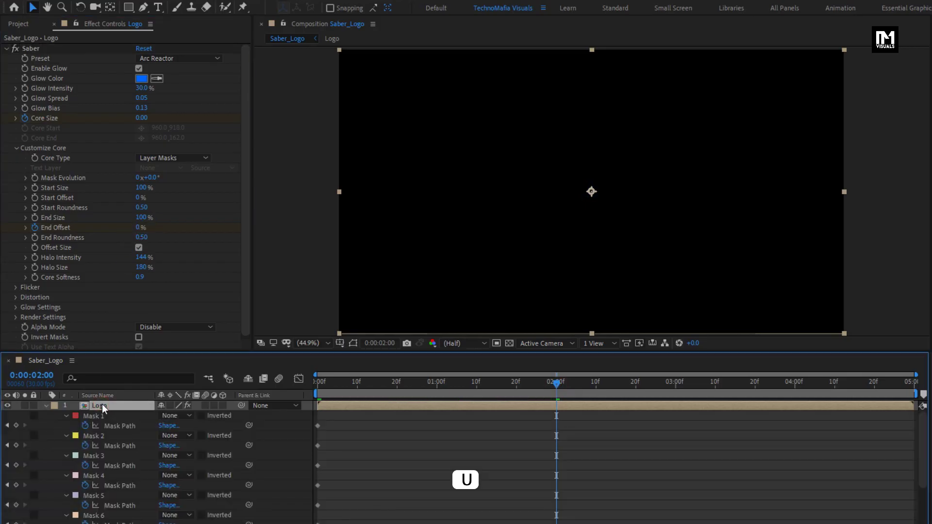
pyautogui.scroll(-5, 365, 473)
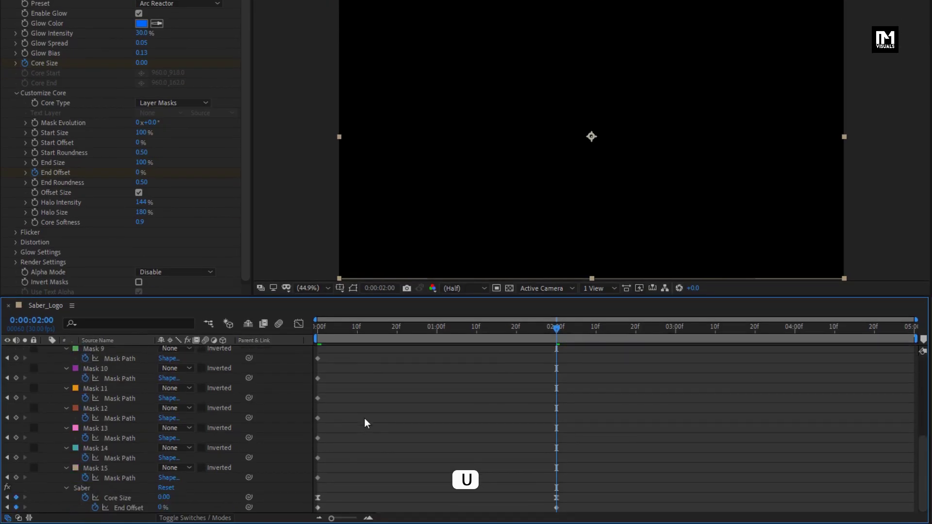
pyautogui.moveTo(562, 506); pyautogui.dragTo(315, 510)
pyautogui.rightClick(318, 508)
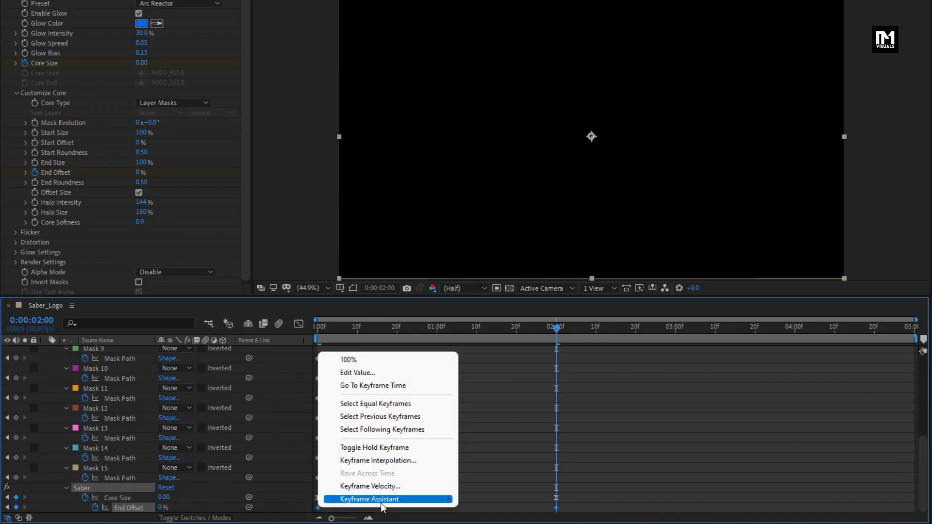
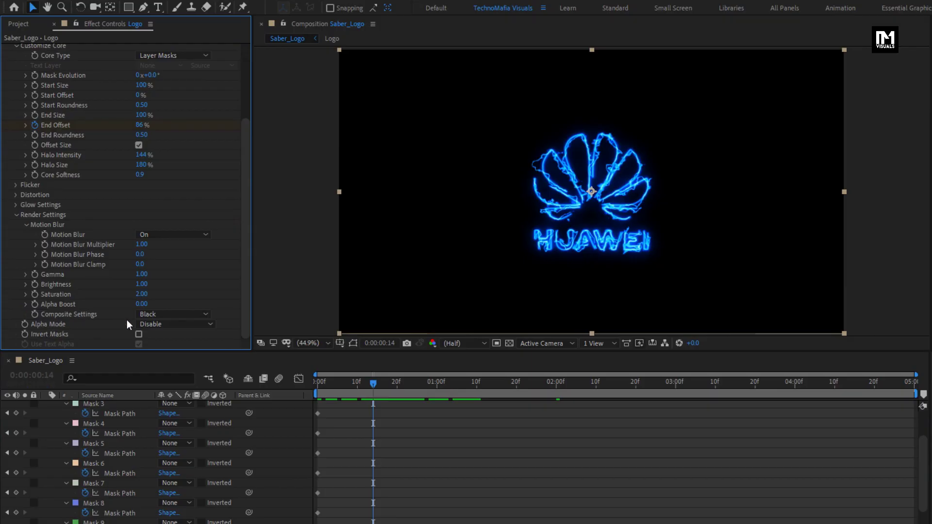
# Set Saber's Composite Settings to Transparent and collapse the Logo layer's properties.
pyautogui.click(169, 315)
pyautogui.click(173, 326)
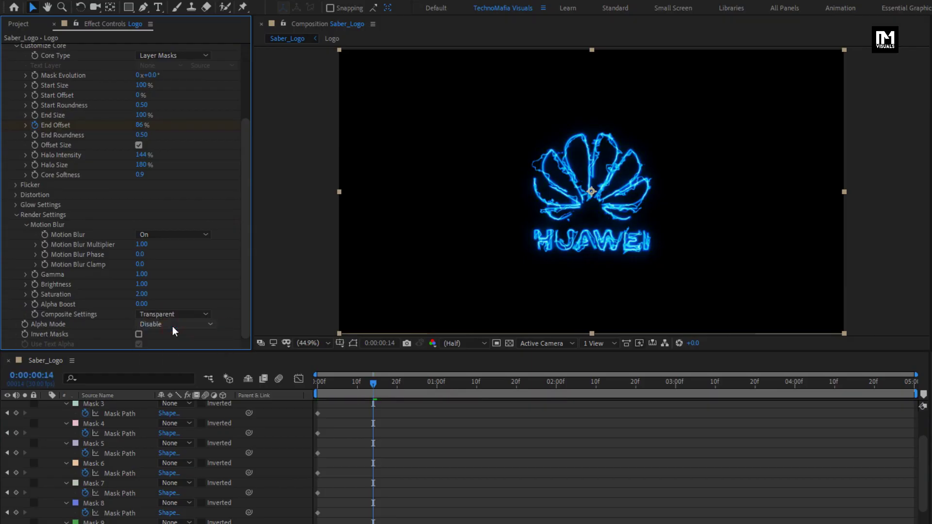
pyautogui.scroll(3, 165, 450)
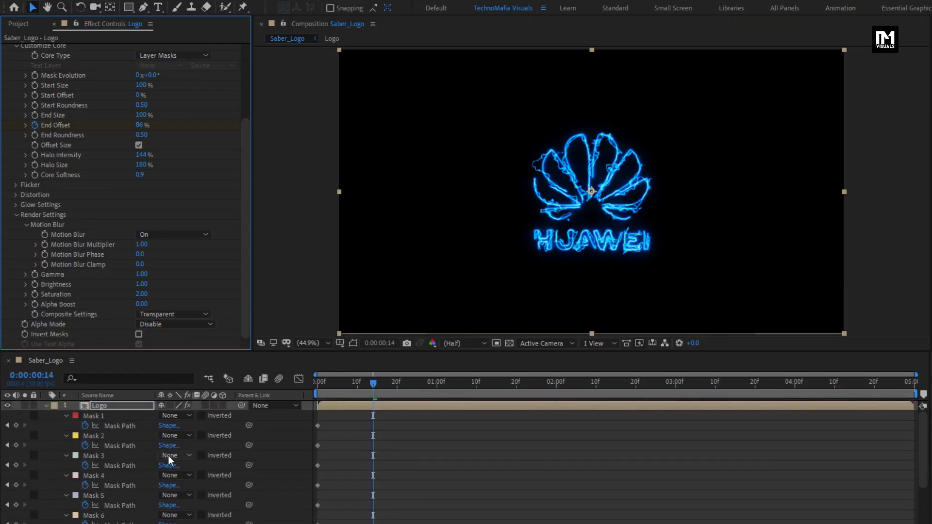
pyautogui.click(46, 406)
# Duplicate the Logo layer and give the upper copy's Saber the Electric preset with a Glow Intensity of 20%.
pyautogui.click(107, 408)
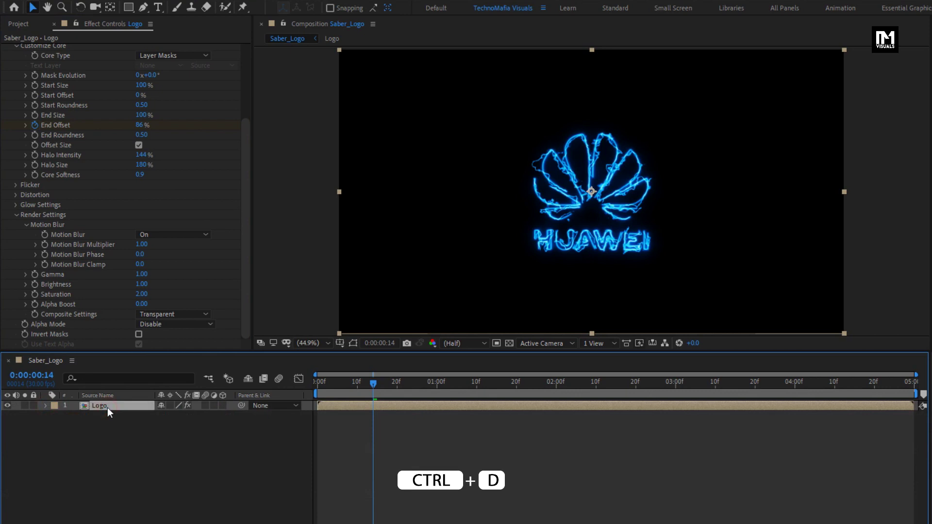
pyautogui.hotkey('ctrl', 'd')
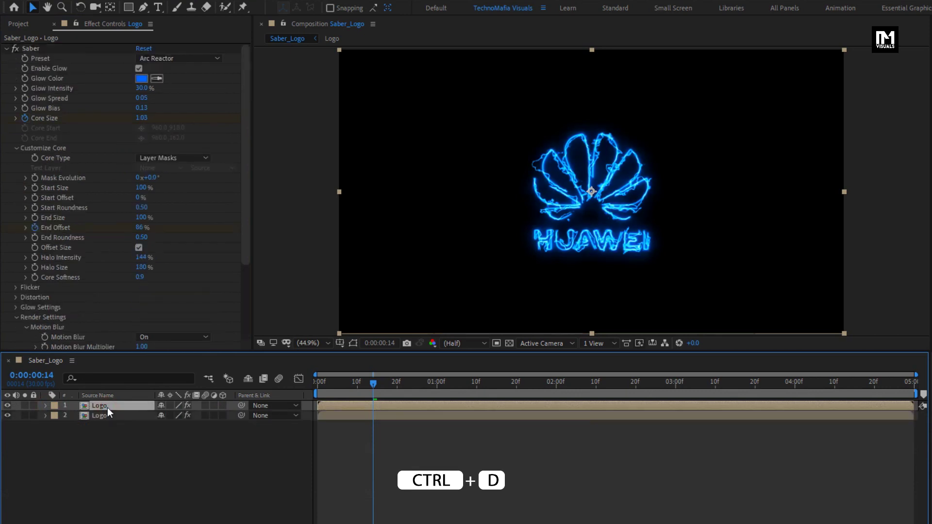
pyautogui.click(168, 59)
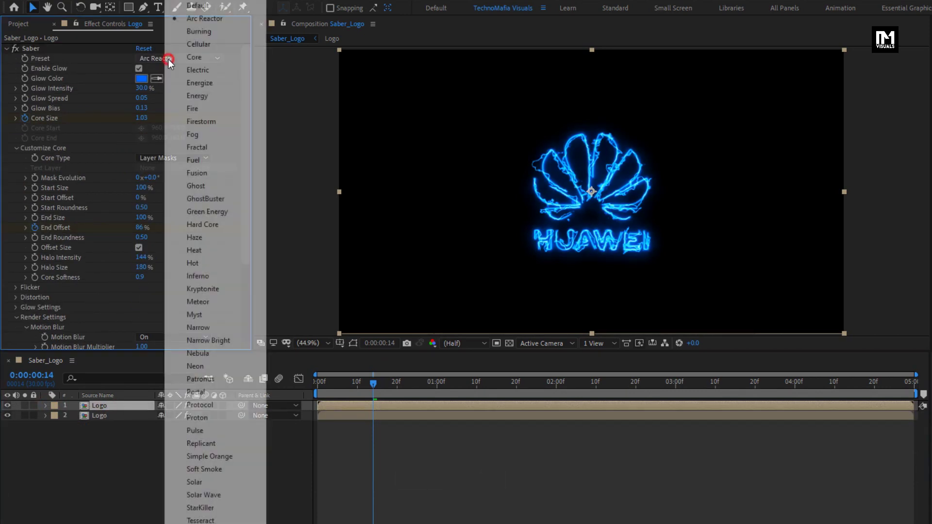
pyautogui.click(227, 72)
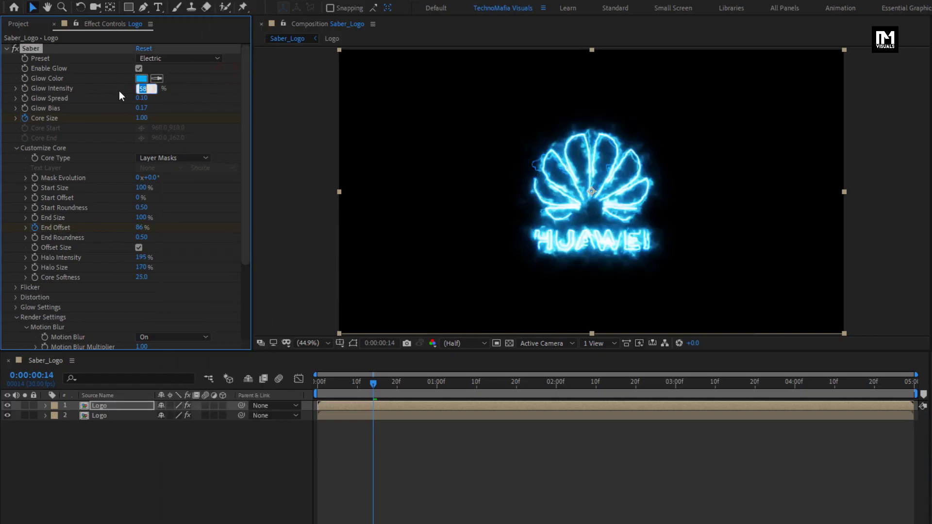
pyautogui.write('20')
pyautogui.press('Return')
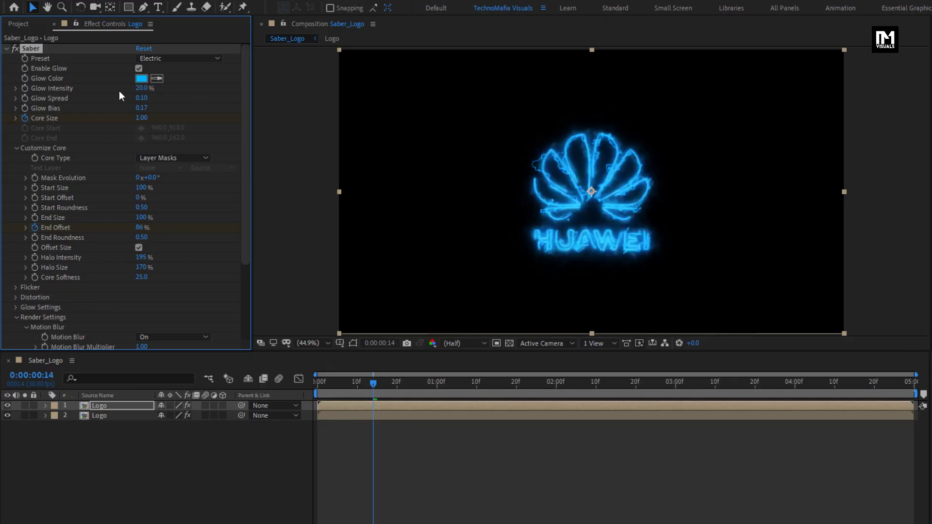
# Set the upper Logo layer's Core Size to 0.80 at 0:00:00:00.
pyautogui.click(290, 386)
pyautogui.press('Home')
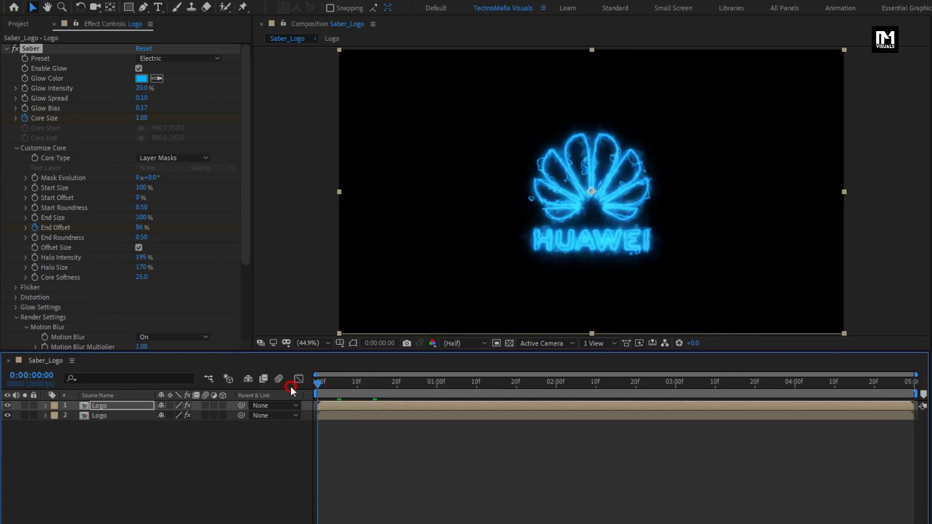
pyautogui.click(141, 118)
pyautogui.write('0')
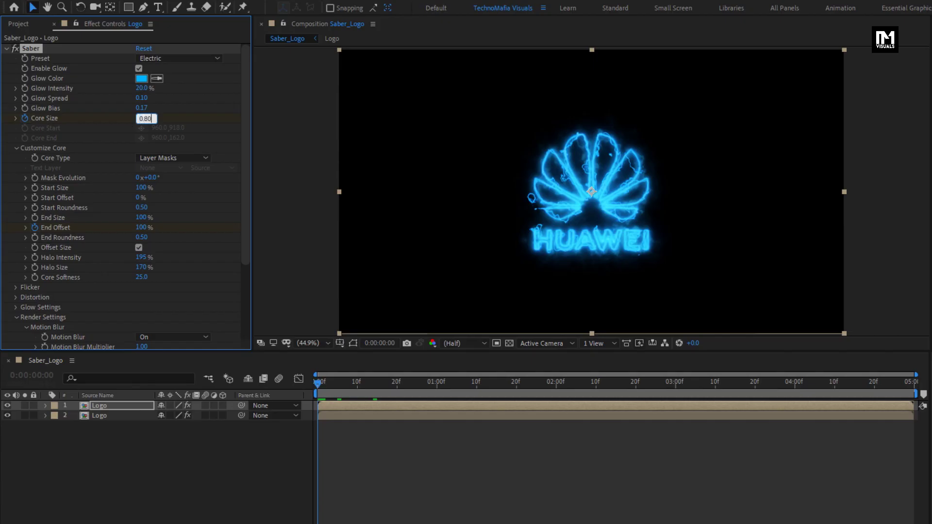
pyautogui.press('Return')
# Reveal the upper Logo layer's keyframes and delete its Mask Path keyframes.
pyautogui.click(516, 382)
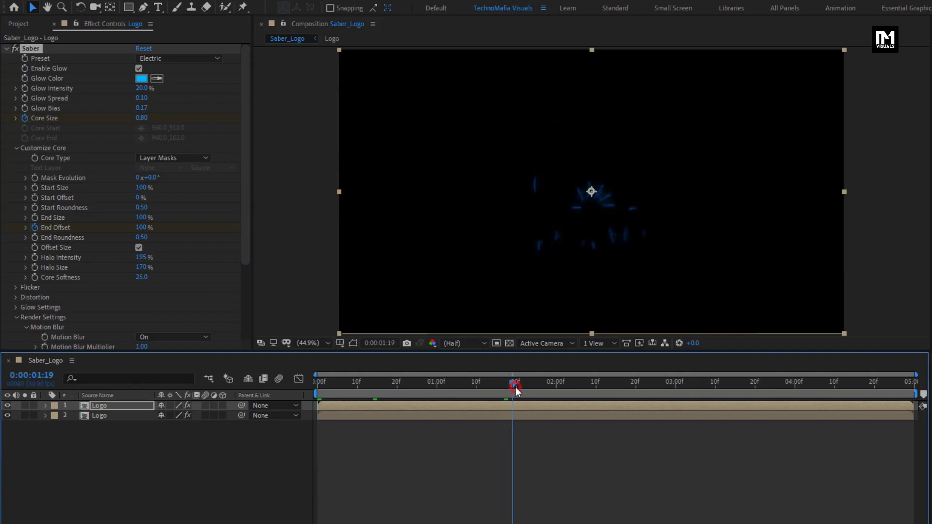
pyautogui.press('u')
pyautogui.click(144, 406)
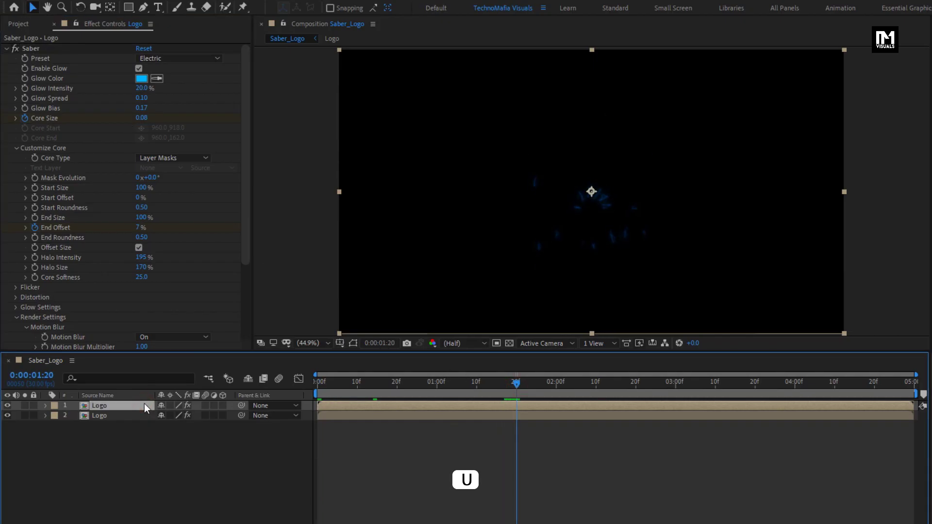
pyautogui.press('u')
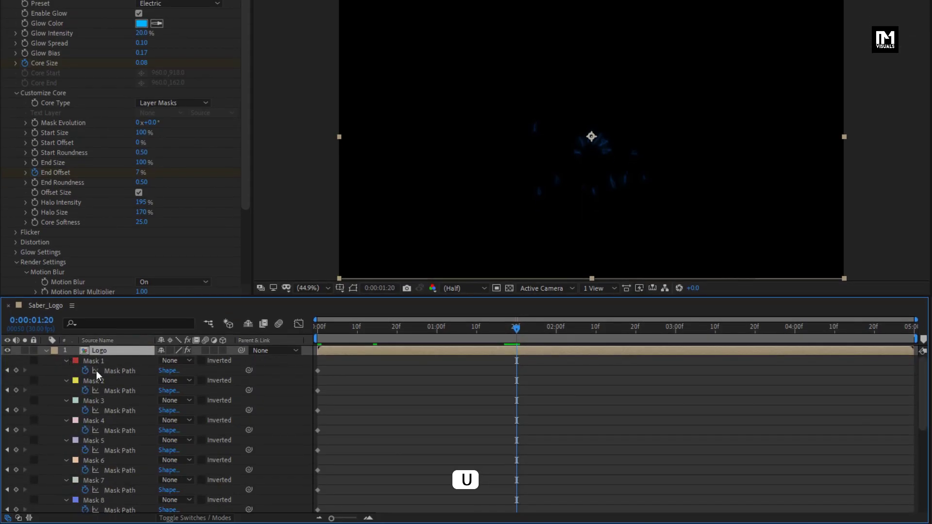
pyautogui.moveTo(323, 370); pyautogui.dragTo(307, 471)
pyautogui.press('Delete')
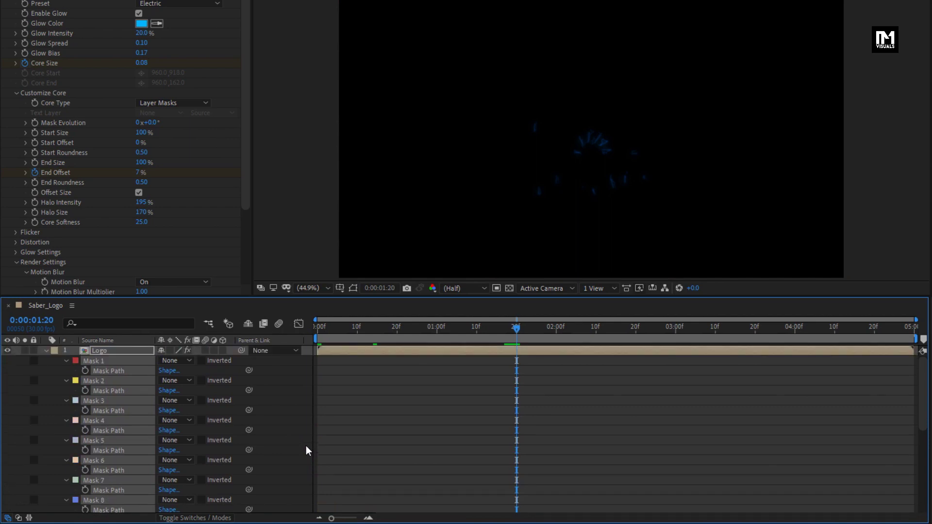
# Show only the upper Logo layer's animated properties, delete the extra Core Size keyframe at 0:00:00:14 and go to 0:00:02:00.
pyautogui.press('u')
pyautogui.press('m')
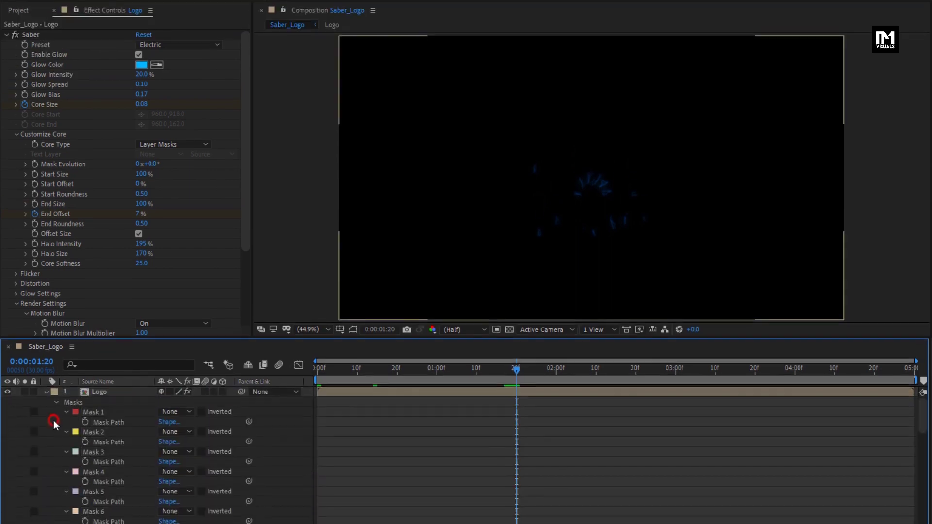
pyautogui.click(99, 350)
pyautogui.press('u')
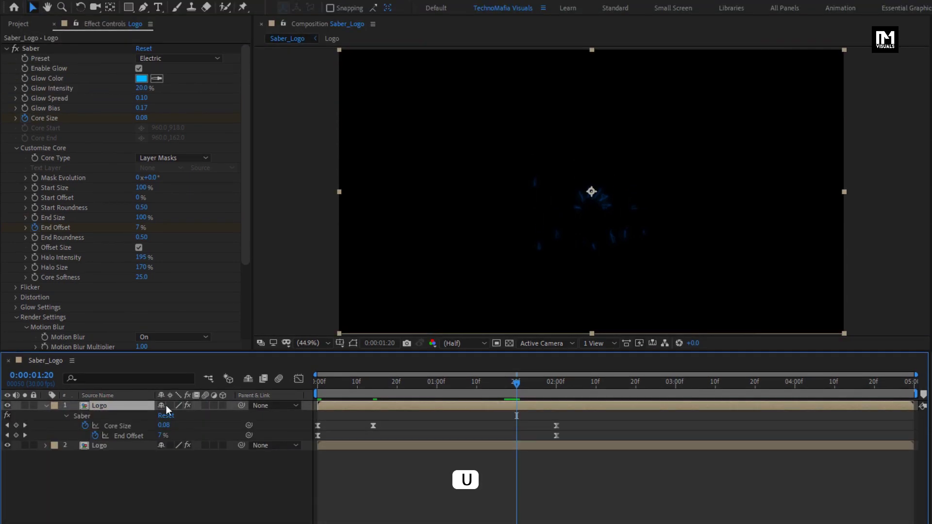
pyautogui.moveTo(373, 382)
pyautogui.mouseDown()
pyautogui.moveTo(308, 385)
pyautogui.moveTo(373, 390)
pyautogui.mouseUp()
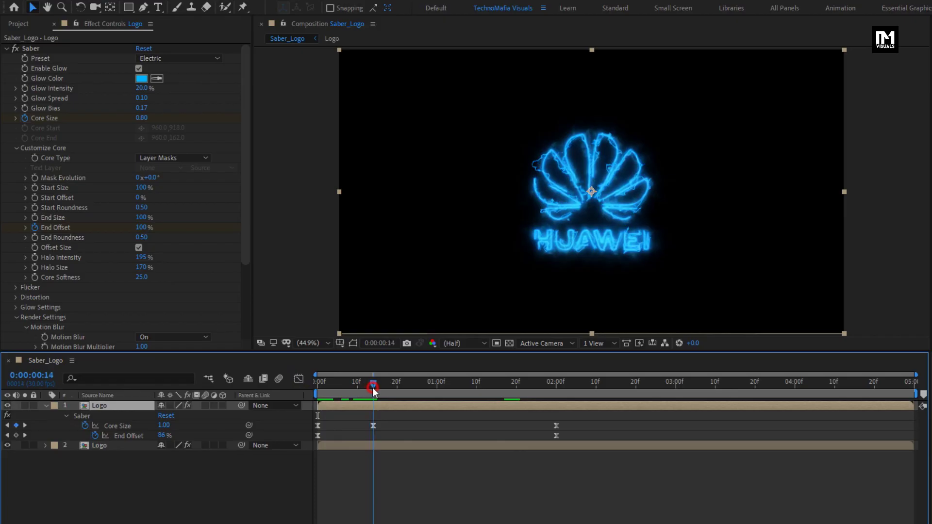
pyautogui.click(373, 426)
pyautogui.press('Delete')
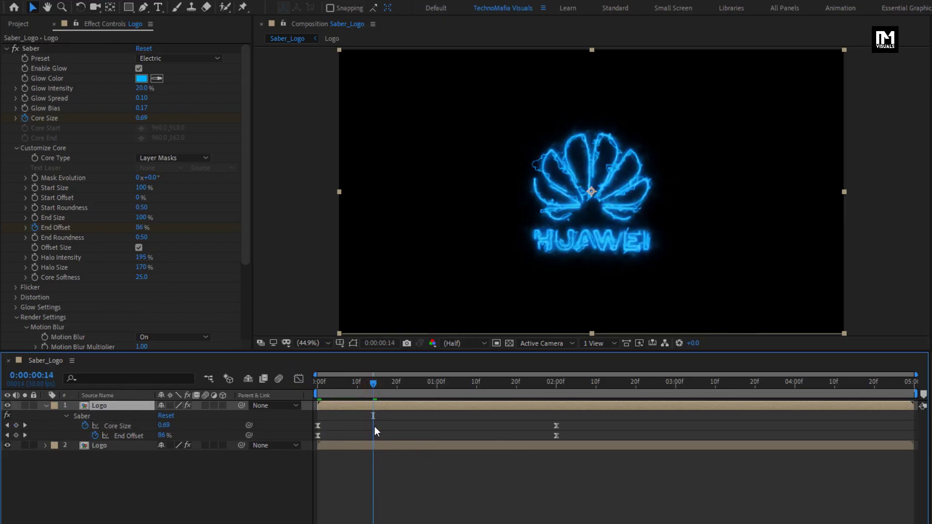
pyautogui.click(558, 385)
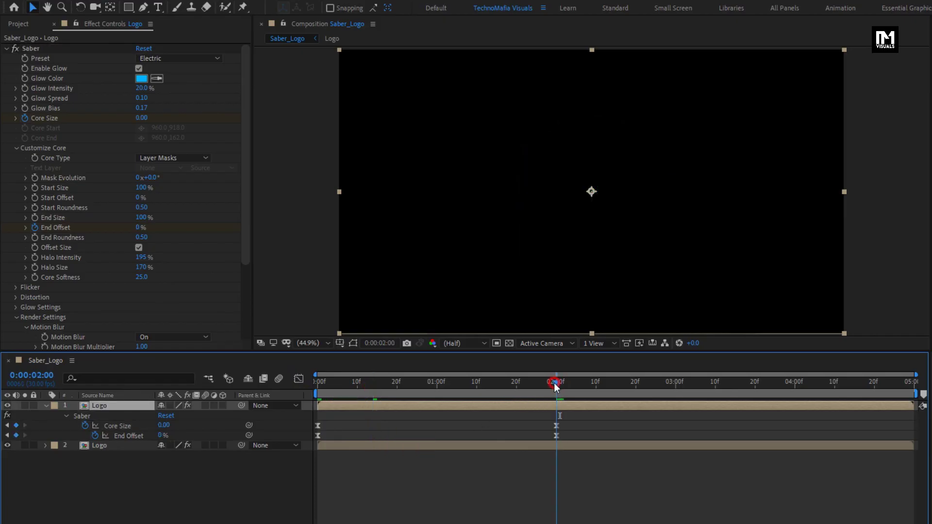
# Move the upper Logo layer's ending Core Size and End Offset keyframes to 0:00:01:20.
pyautogui.click(556, 426)
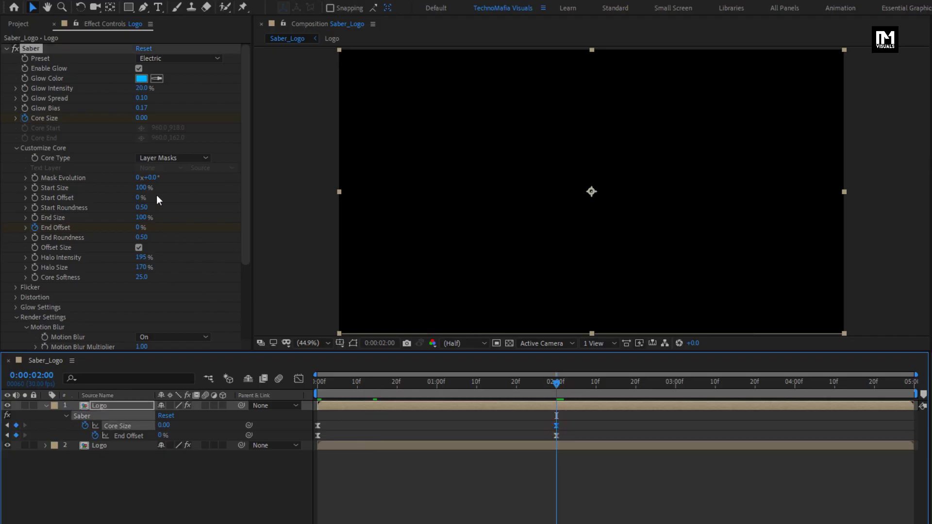
pyautogui.click(517, 388)
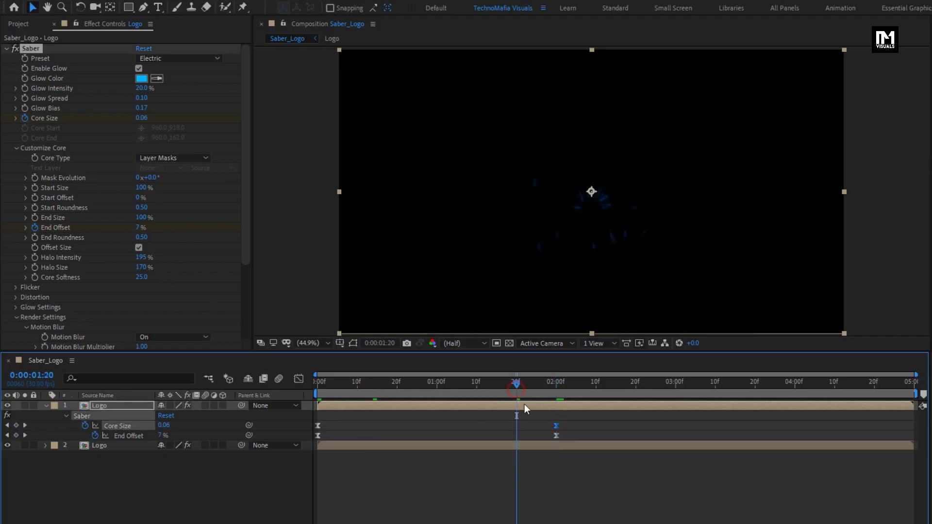
pyautogui.moveTo(555, 427); pyautogui.dragTo(516, 425)
pyautogui.doubleClick(556, 435)
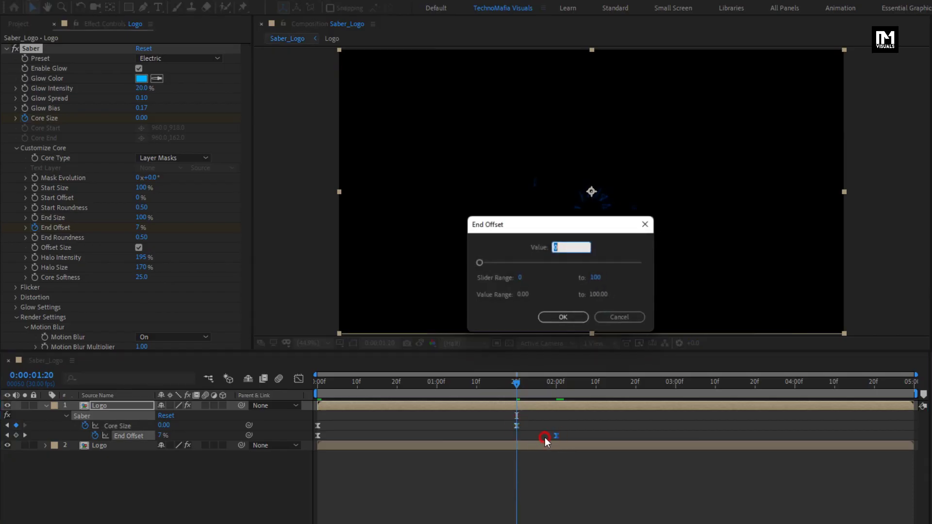
pyautogui.click(647, 225)
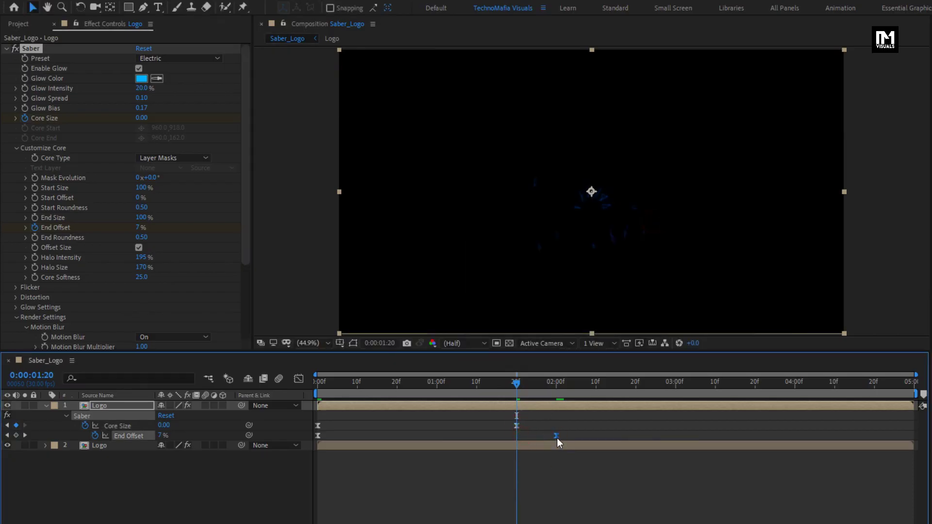
pyautogui.moveTo(517, 437); pyautogui.dragTo(519, 418)
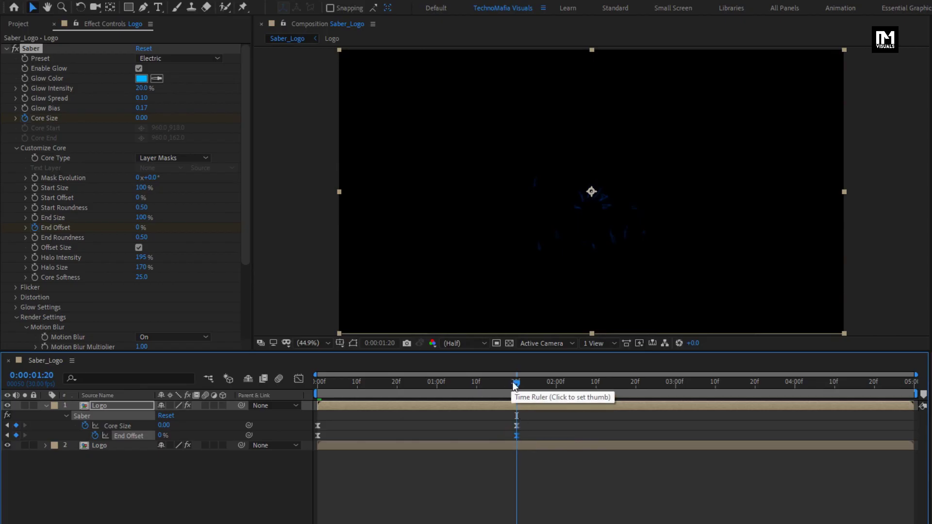
# Enable Invert Masks in the upper Logo layer's Saber effect and scrub through the first second of the animation.
pyautogui.moveTo(516, 384); pyautogui.dragTo(379, 391)
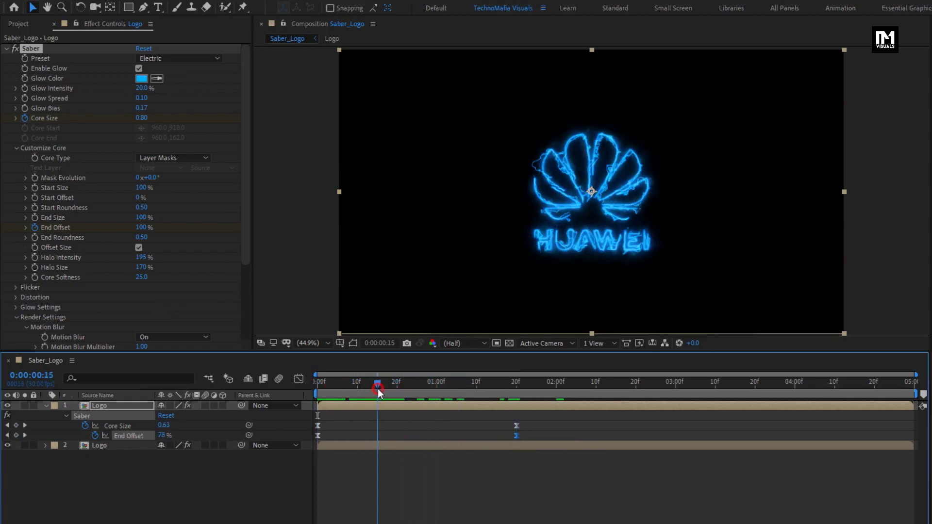
pyautogui.scroll(-5, 141, 278)
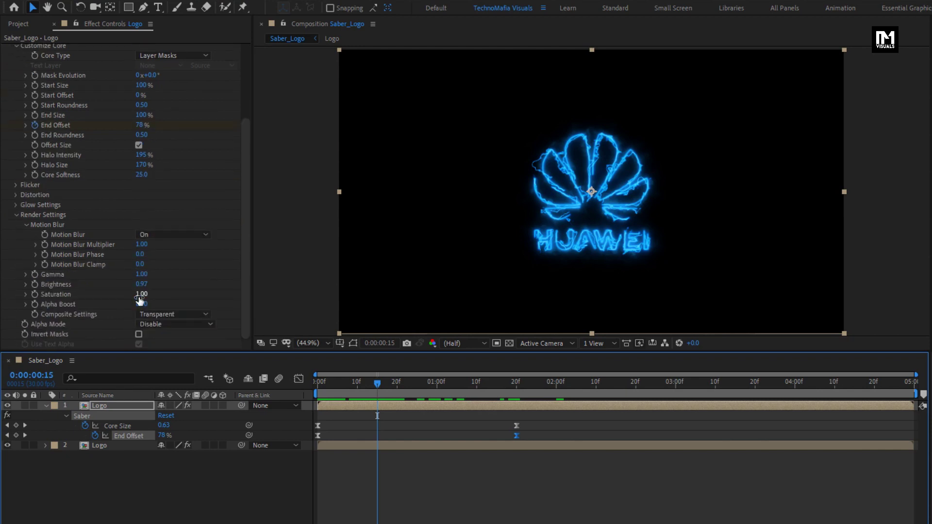
pyautogui.click(138, 334)
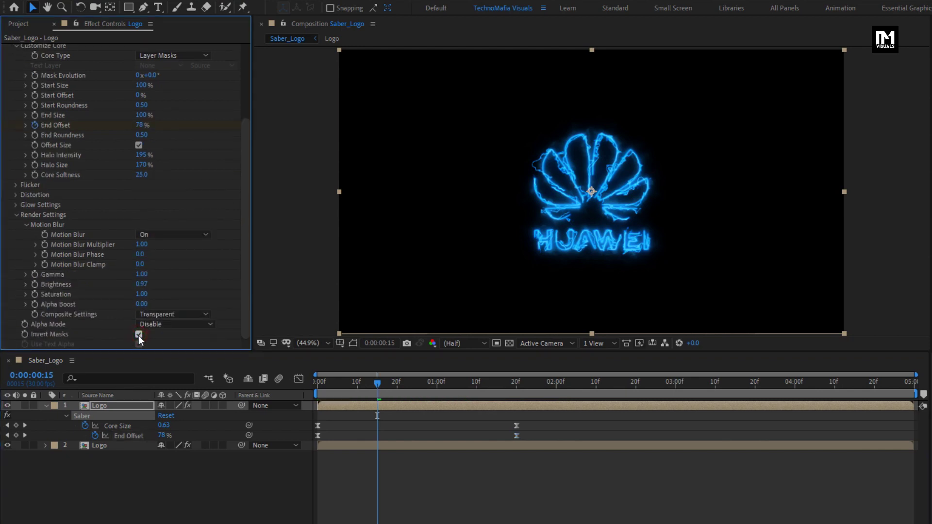
pyautogui.moveTo(331, 384); pyautogui.dragTo(401, 384)
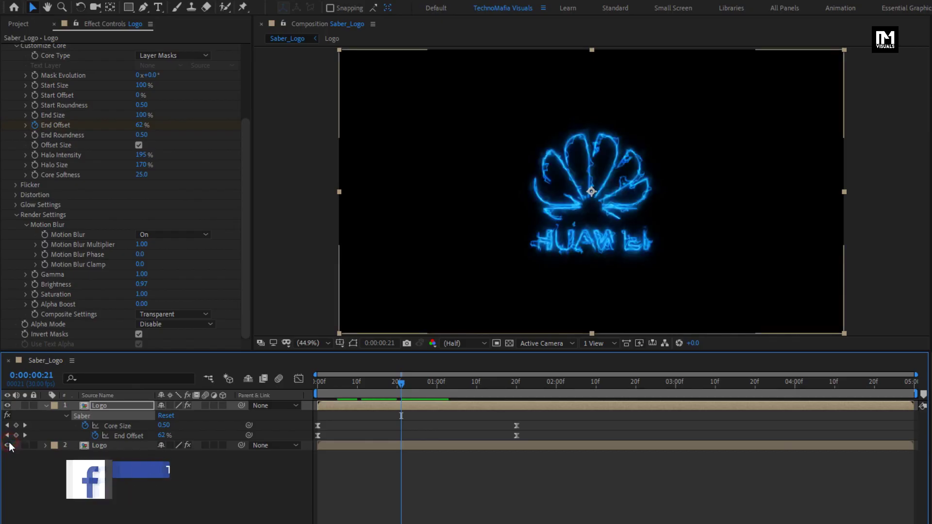
pyautogui.moveTo(333, 384); pyautogui.dragTo(353, 384)
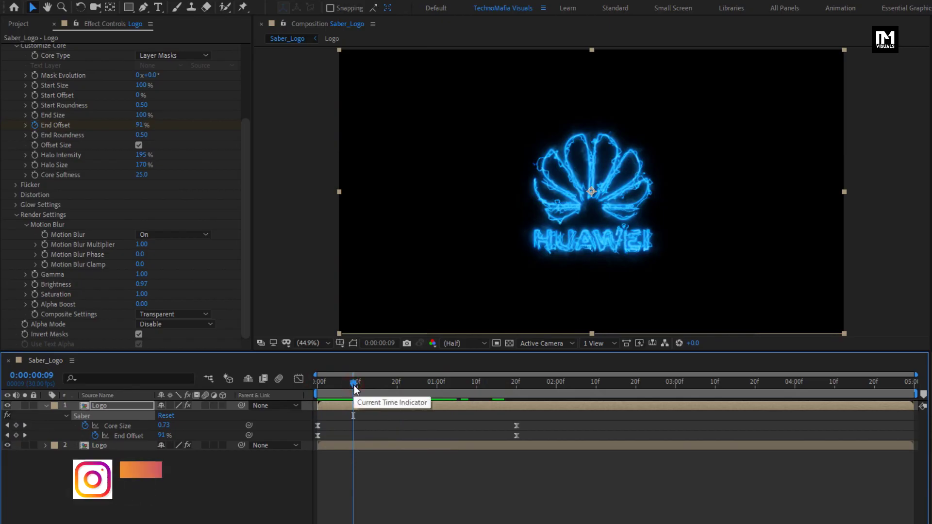
# Collapse the upper layer's properties and add the Logo composition beneath both Saber layers.
pyautogui.click(45, 406)
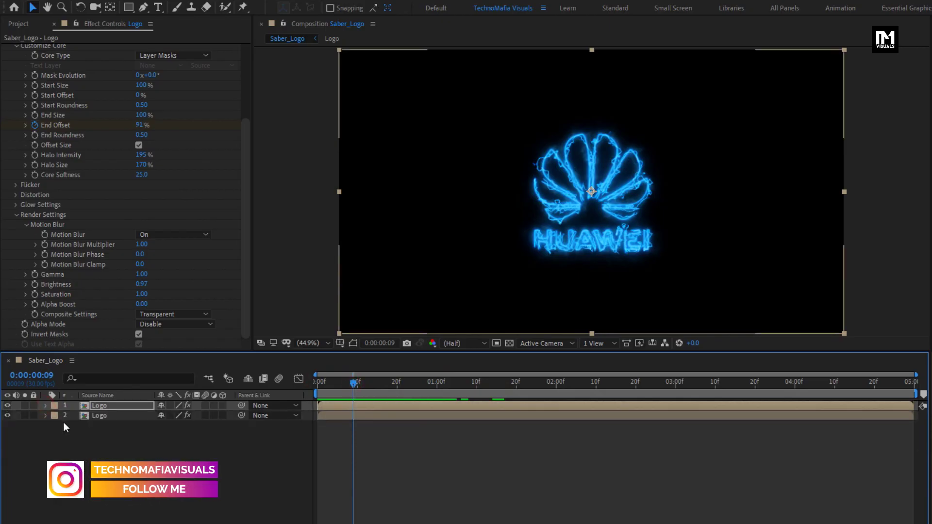
pyautogui.click(16, 24)
pyautogui.moveTo(30, 163); pyautogui.dragTo(158, 427)
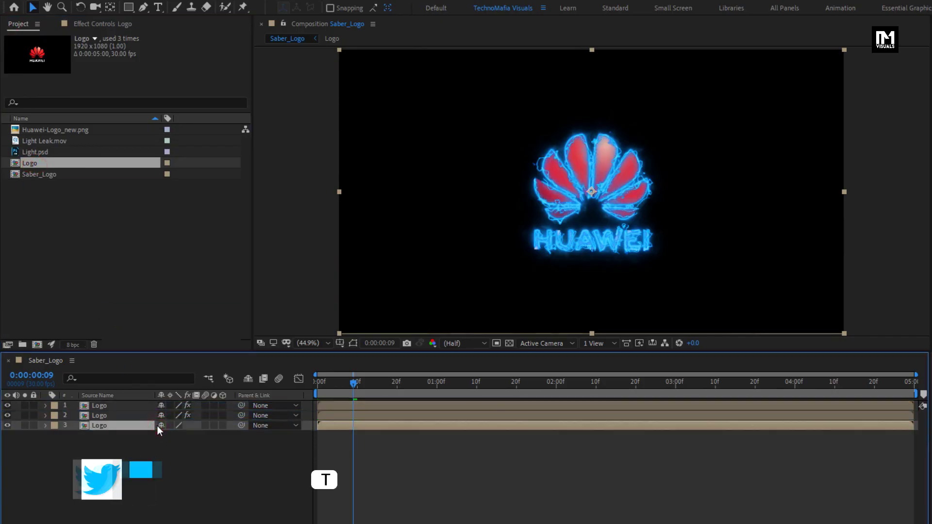
# Fade in the bottom Logo layer with a lowered Opacity keyframe at about 0:00:01:00 and a 100% keyframe at 0:00:01:15.
pyautogui.press('t')
pyautogui.moveTo(430, 386); pyautogui.dragTo(496, 388)
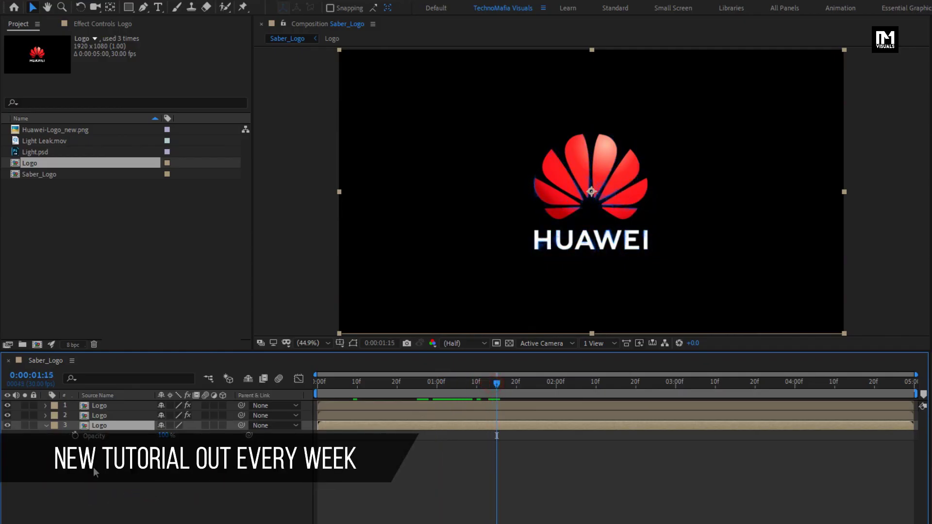
pyautogui.click(76, 436)
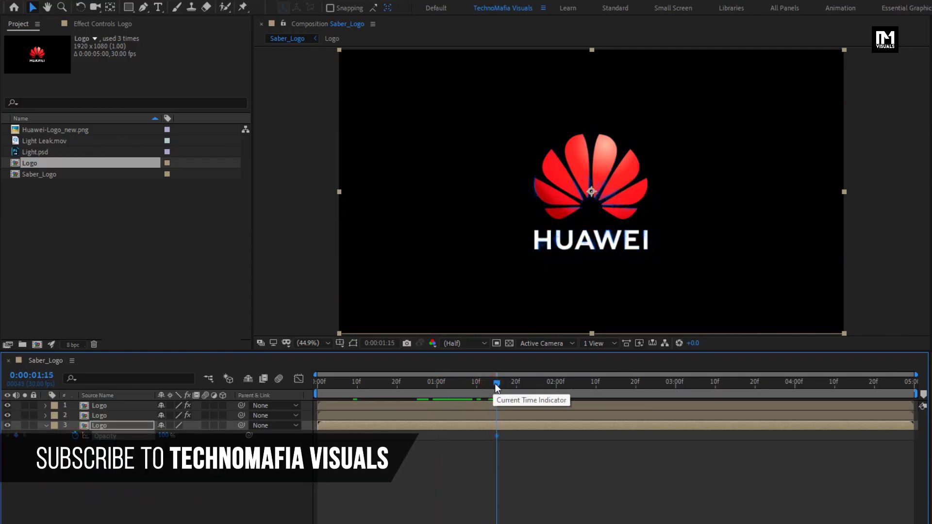
pyautogui.moveTo(495, 385); pyautogui.dragTo(437, 385)
pyautogui.moveTo(164, 435); pyautogui.dragTo(12, 437)
pyautogui.moveTo(430, 387); pyautogui.dragTo(592, 387)
pyautogui.click(46, 425)
pyautogui.click(53, 459)
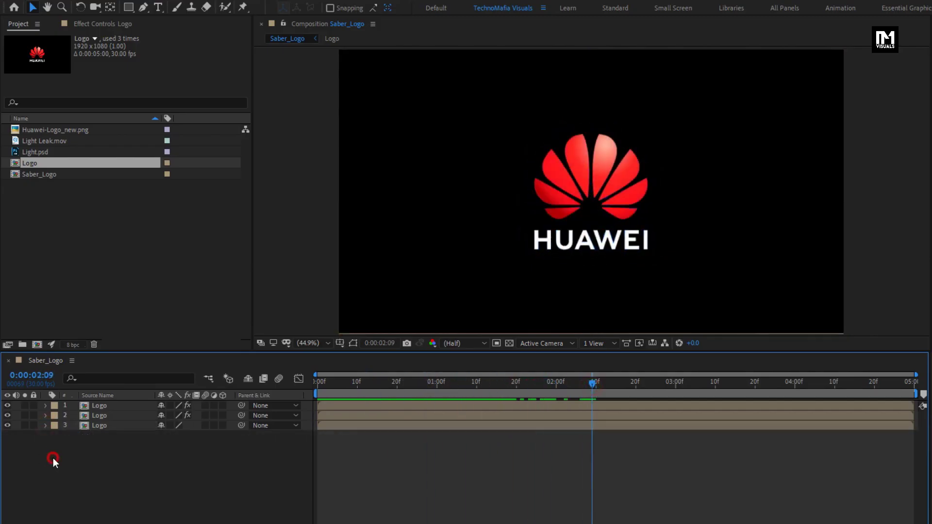
# Create a 1920 x 1080 composition named Wave at 30 fps with a duration of 0:00:05:00.
pyautogui.hotkey('ctrl', 'n')
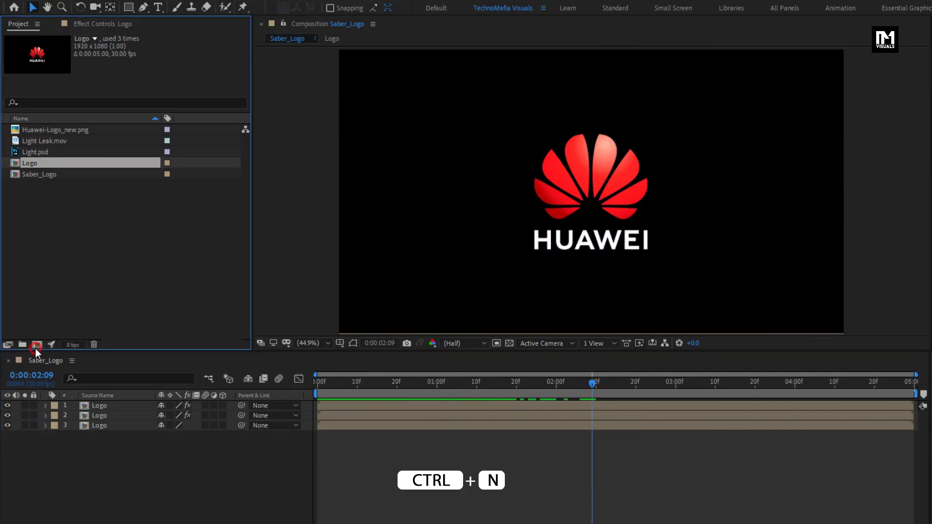
pyautogui.write('Wave')
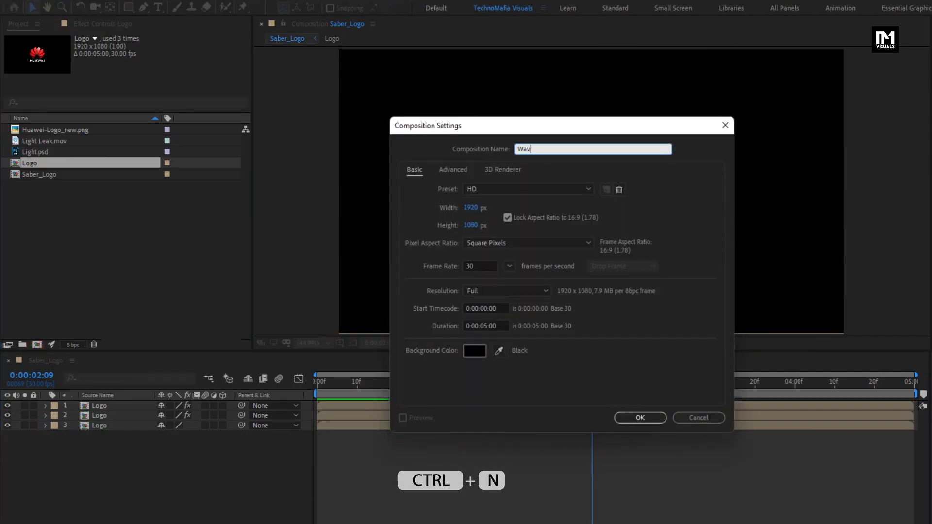
pyautogui.click(640, 418)
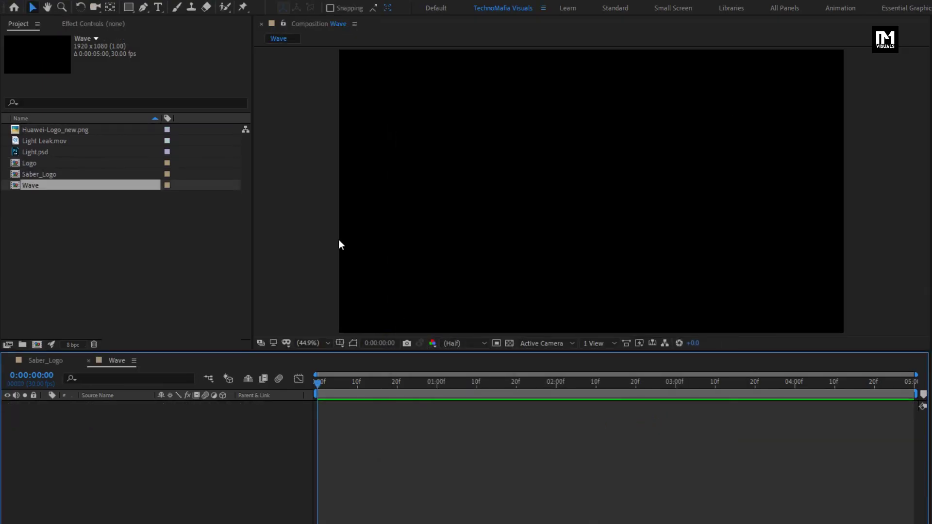
# Choose the Ellipse Tool with the stroke set to none and the fill color set to dark gray.
pyautogui.click(127, 8)
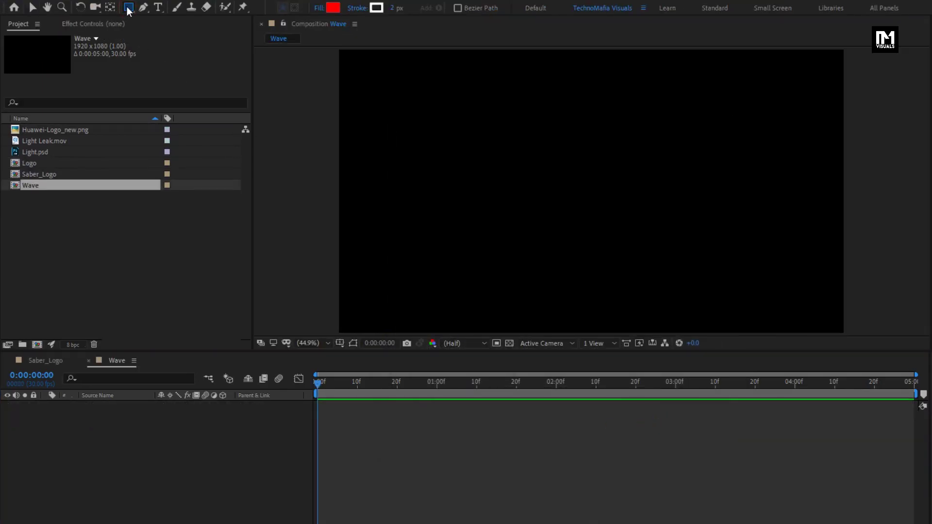
pyautogui.click(128, 9)
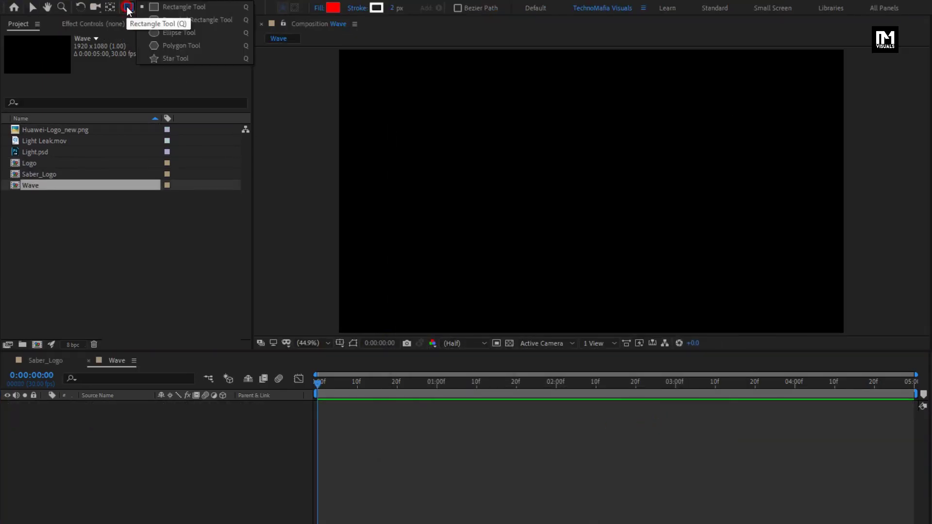
pyautogui.click(193, 34)
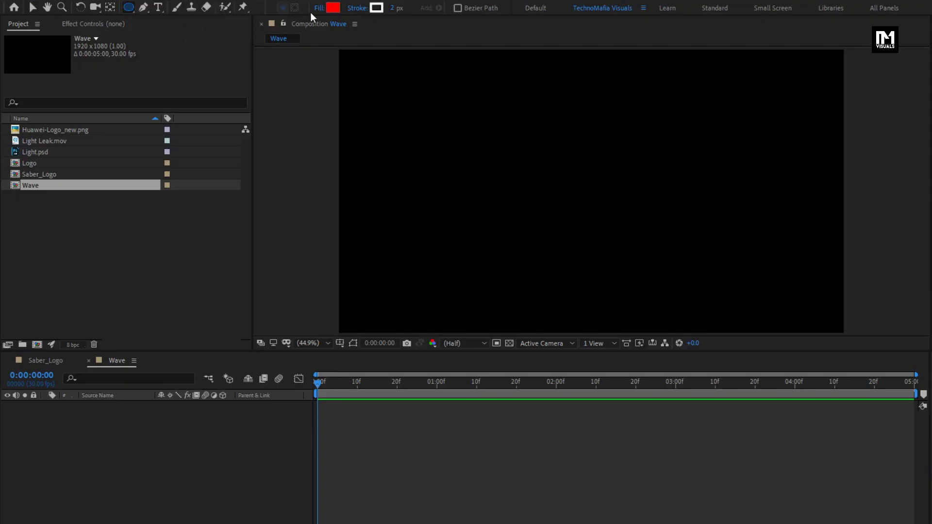
pyautogui.click(360, 8)
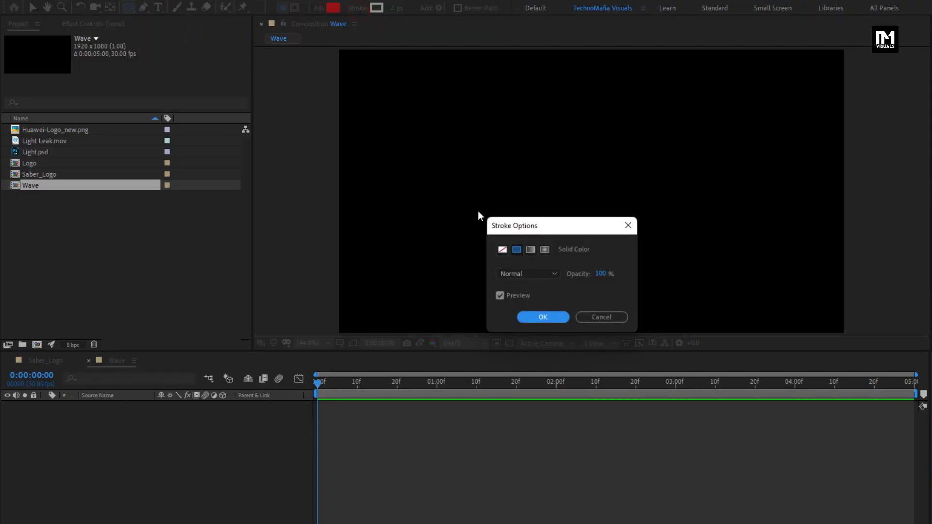
pyautogui.click(502, 251)
pyautogui.click(527, 317)
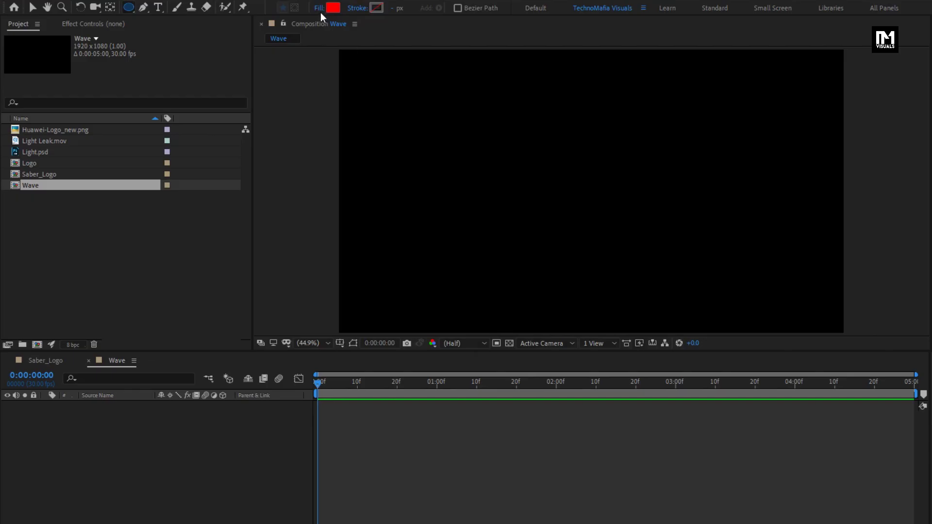
pyautogui.click(337, 9)
pyautogui.moveTo(427, 302); pyautogui.dragTo(426, 313)
pyautogui.click(664, 214)
# Add a dark gray 1920 x 1080 solid layer to the Wave composition.
pyautogui.rightClick(144, 428)
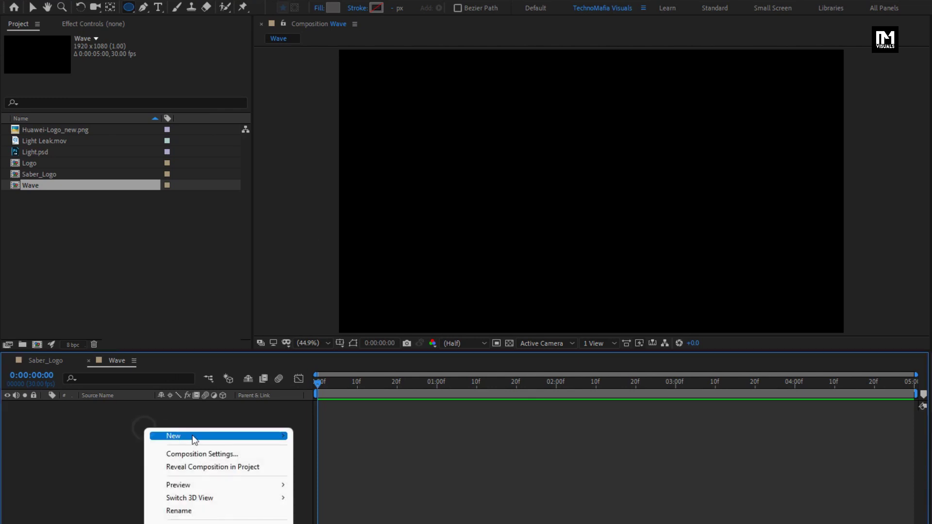
pyautogui.moveTo(194, 437)
pyautogui.click(314, 467)
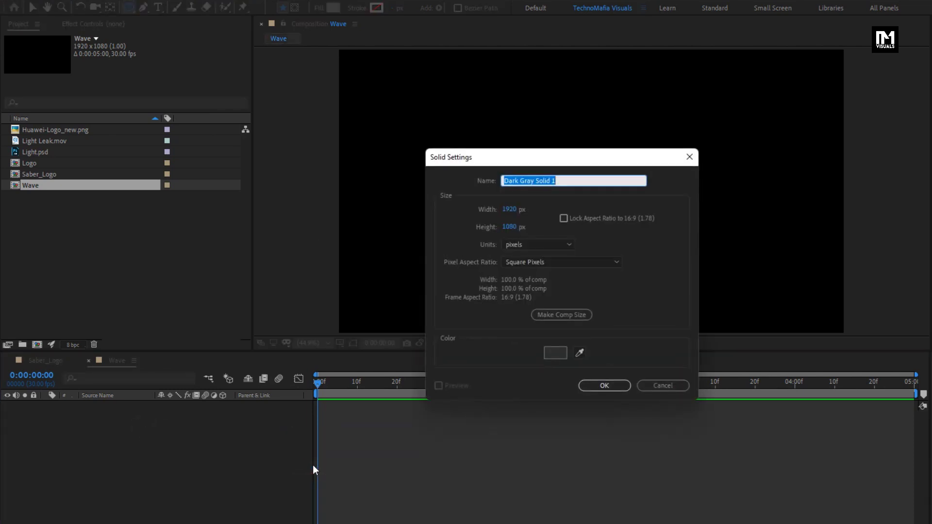
pyautogui.click(583, 385)
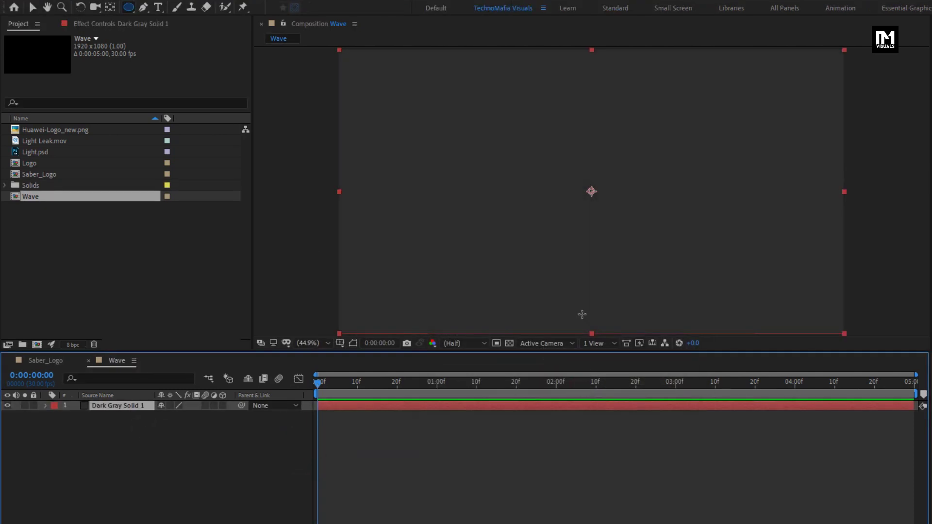
# Draw two concentric circular masks from the solid's center, about 123% and 100% of its width, and set the inner Mask 2 to Subtract.
pyautogui.scroll(-2, 591, 191)
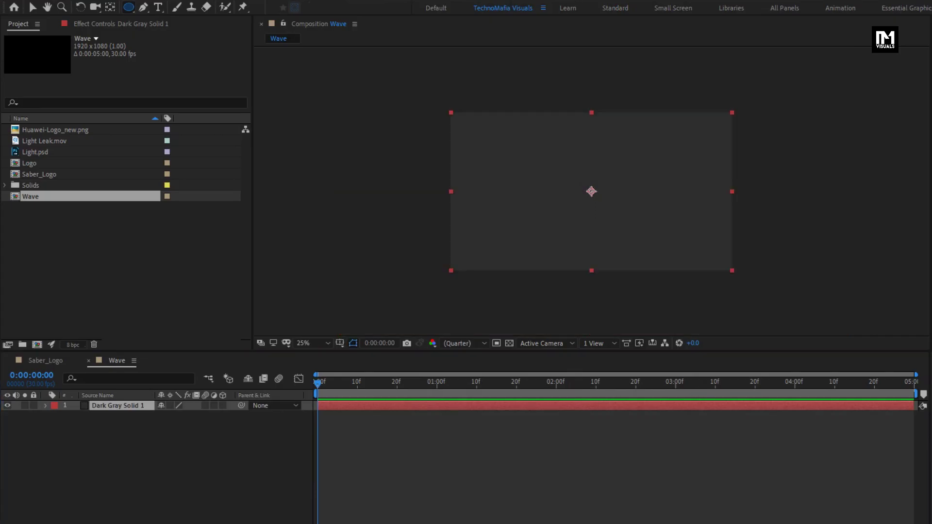
pyautogui.moveTo(591, 191); pyautogui.dragTo(764, 196)
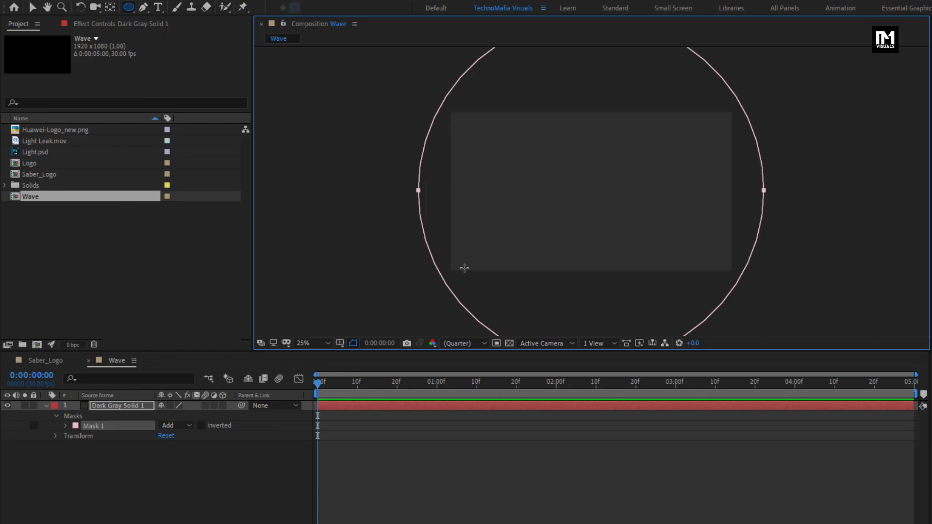
pyautogui.moveTo(595, 193); pyautogui.dragTo(735, 180)
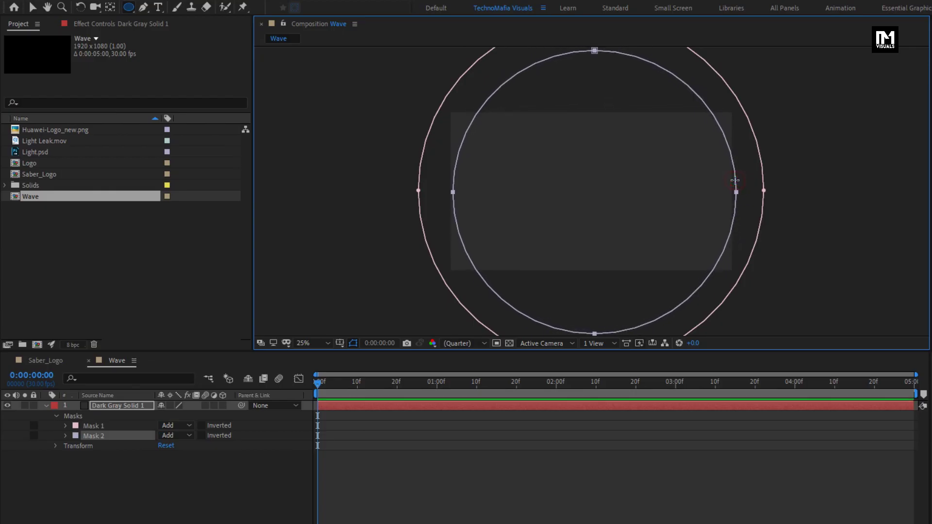
pyautogui.click(169, 435)
pyautogui.click(189, 475)
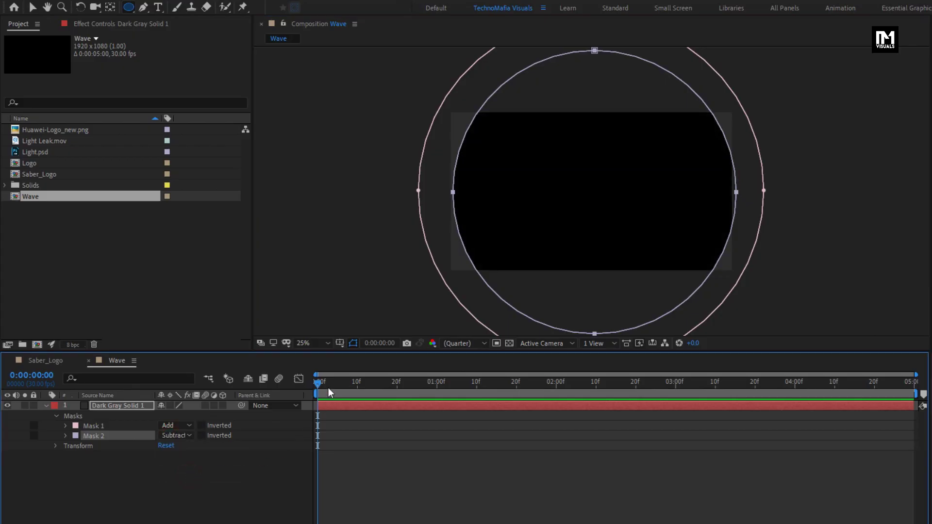
# Set Mask Path keyframes for Mask 1 and Mask 2 at 0:00:03:00.
pyautogui.click(65, 426)
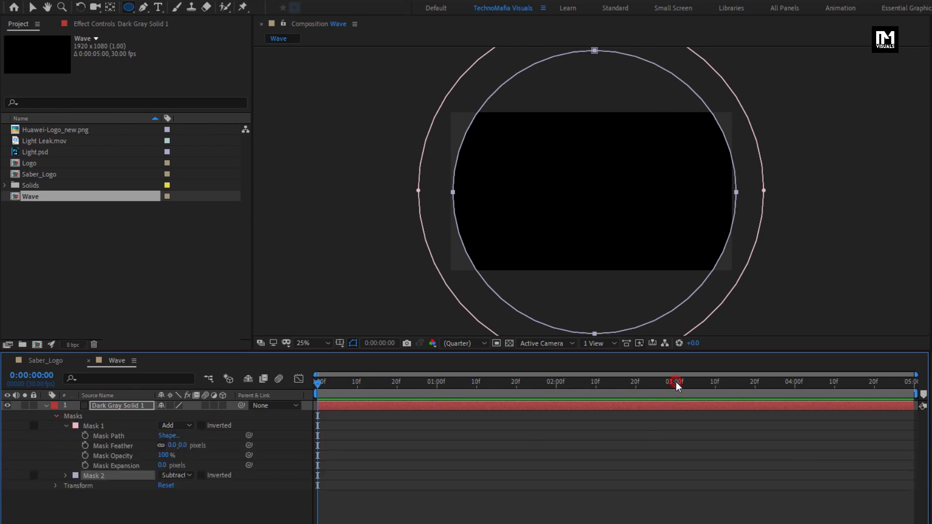
pyautogui.click(676, 384)
pyautogui.click(86, 435)
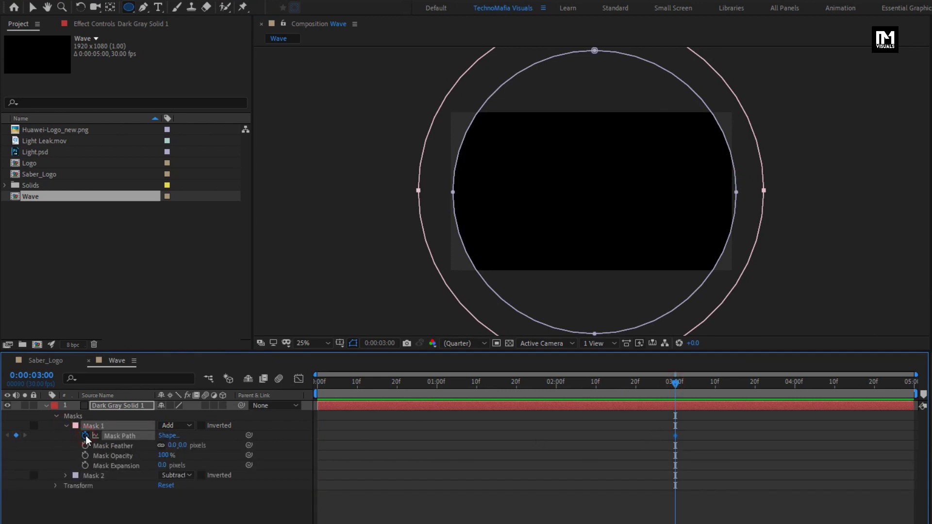
pyautogui.click(66, 476)
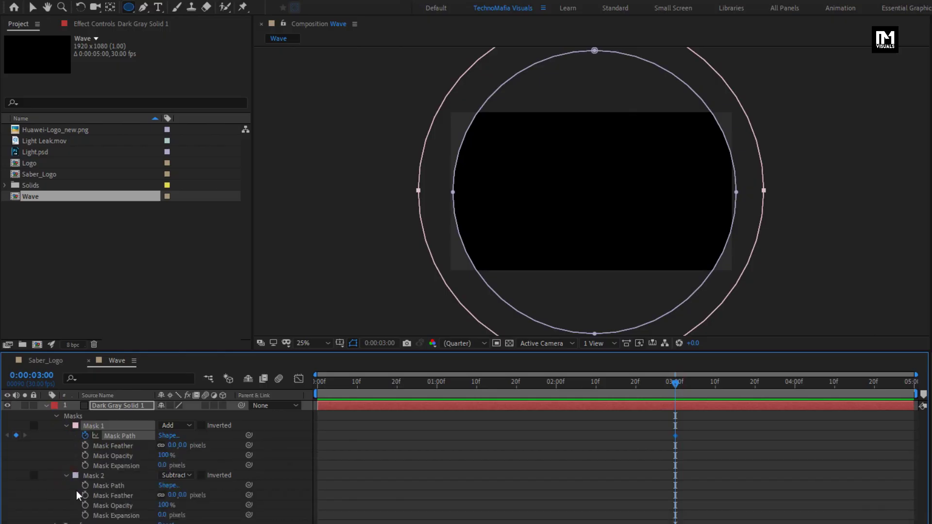
pyautogui.click(85, 486)
# At 0:00:00:00, set Mask 1's bounding box to Top 0%, Bottom 100%, Left 50% and Right 50% of source.
pyautogui.click(314, 387)
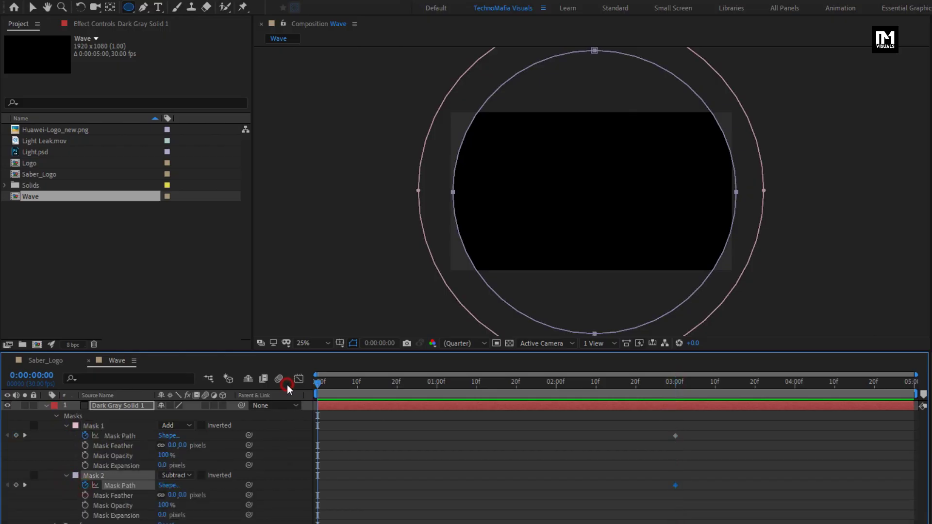
pyautogui.click(168, 436)
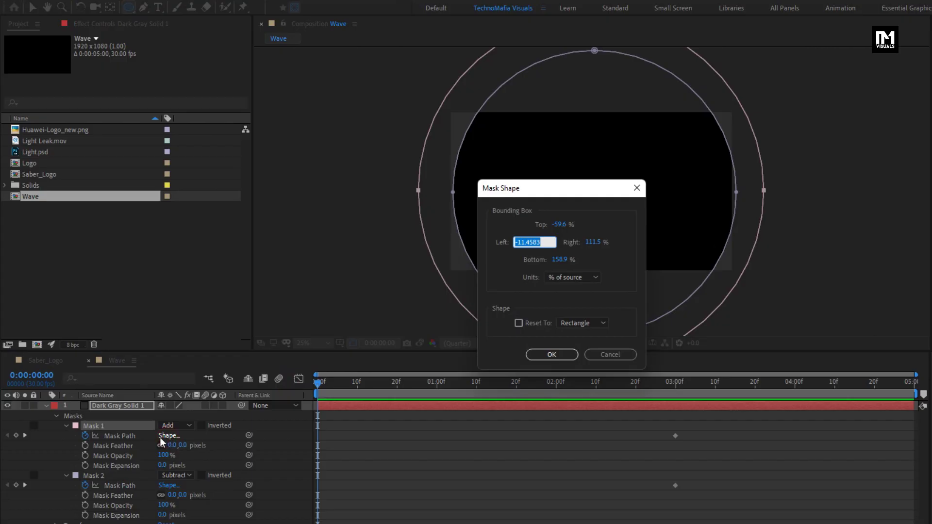
pyautogui.click(565, 280)
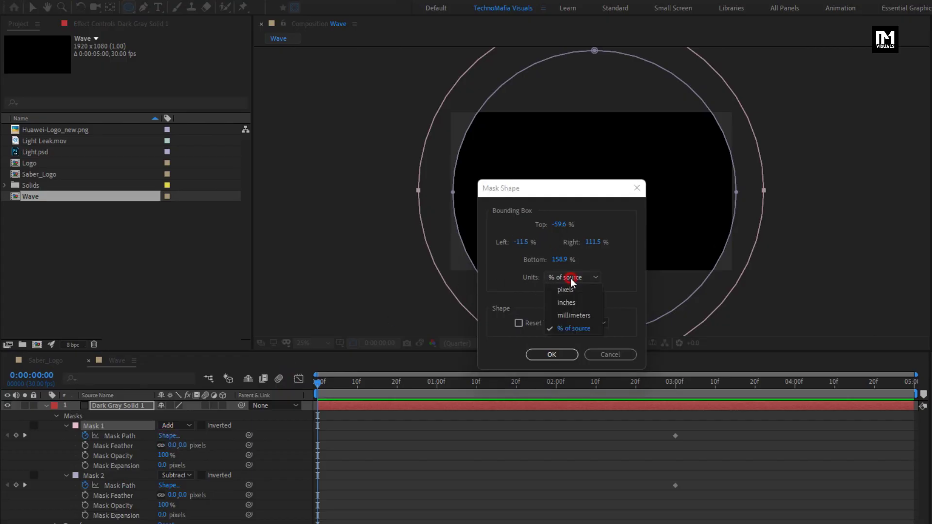
pyautogui.click(574, 329)
pyautogui.click(558, 225)
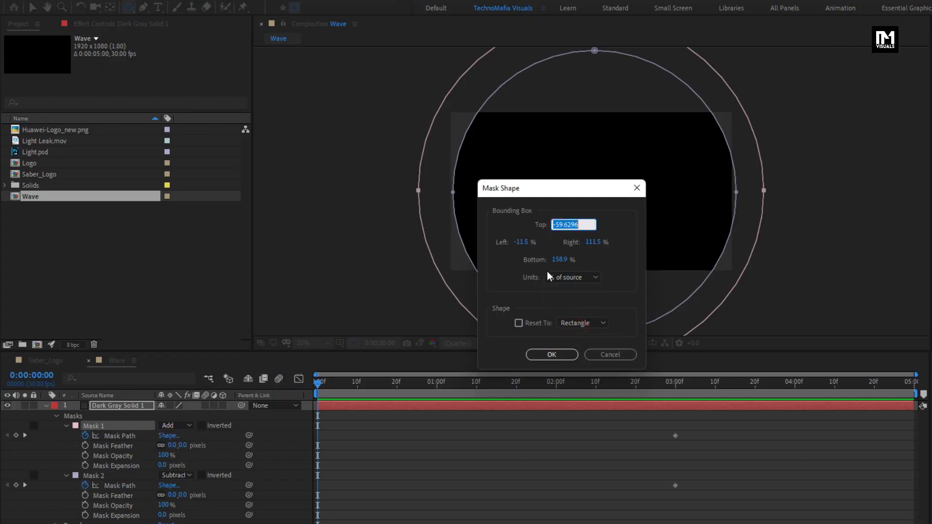
pyautogui.write('0')
pyautogui.click(561, 262)
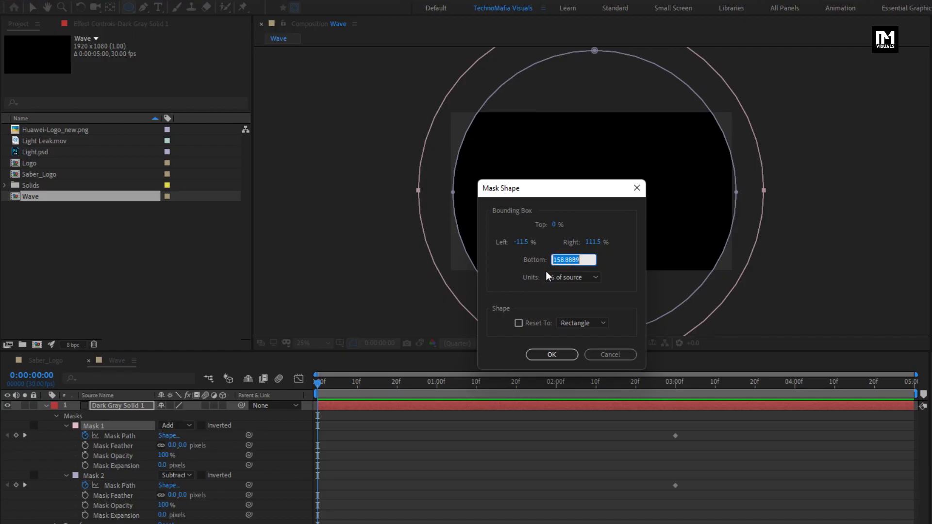
pyautogui.write('0')
pyautogui.click(527, 242)
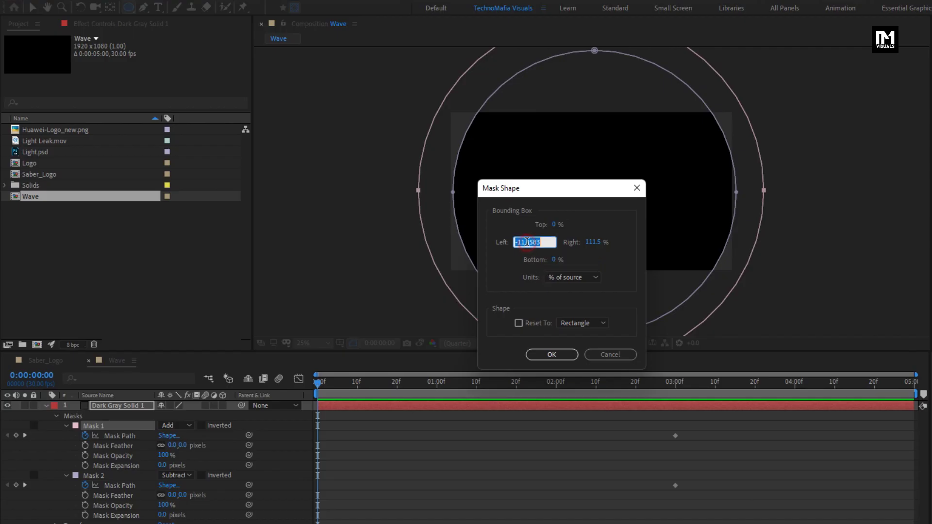
pyautogui.click(553, 261)
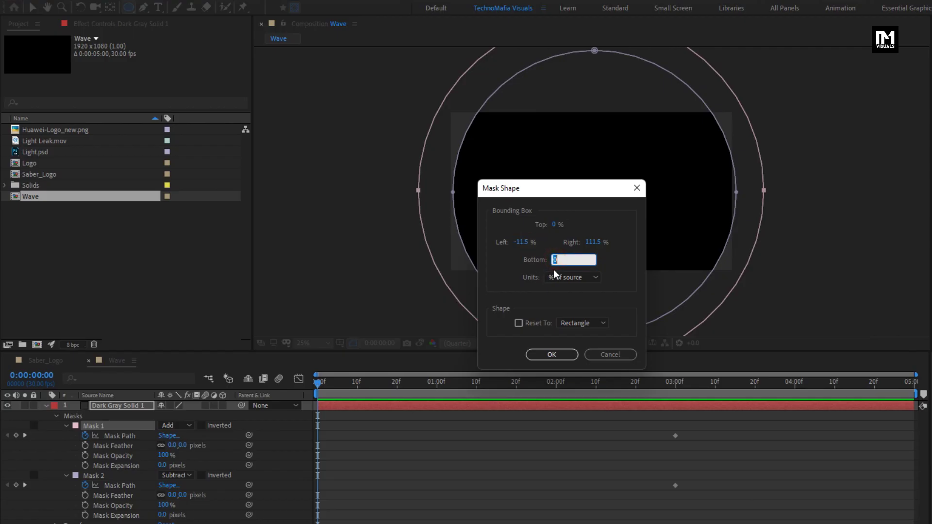
pyautogui.click(525, 242)
pyautogui.write('50')
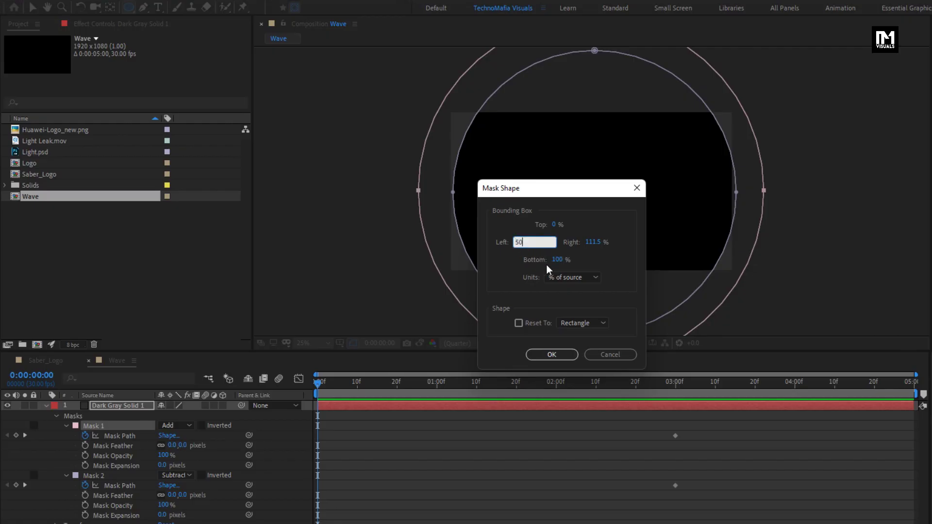
pyautogui.click(587, 243)
pyautogui.write('50')
pyautogui.click(547, 355)
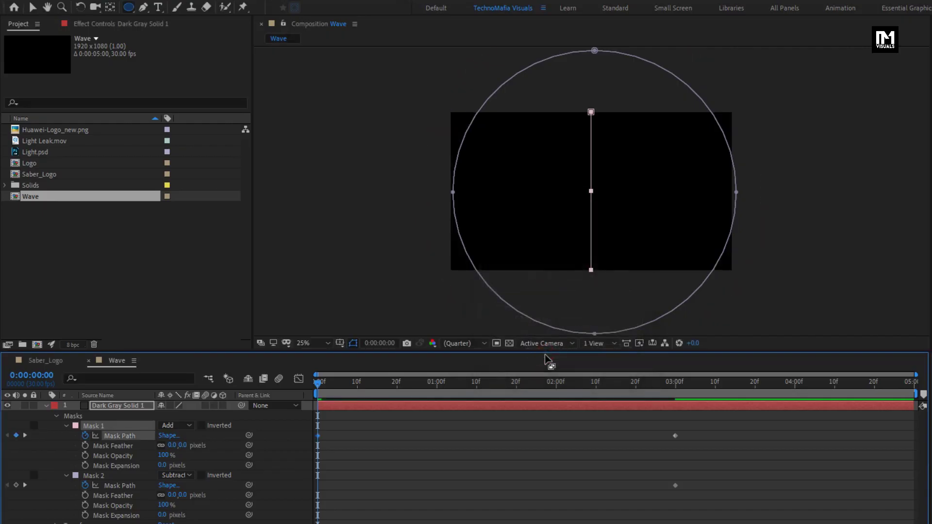
# Collapse Mask 1 to the center point at 0:00:00:00 by setting its Top and Bottom to 50%.
pyautogui.moveTo(317, 384)
pyautogui.mouseDown()
pyautogui.moveTo(458, 381)
pyautogui.moveTo(316, 382)
pyautogui.mouseUp()
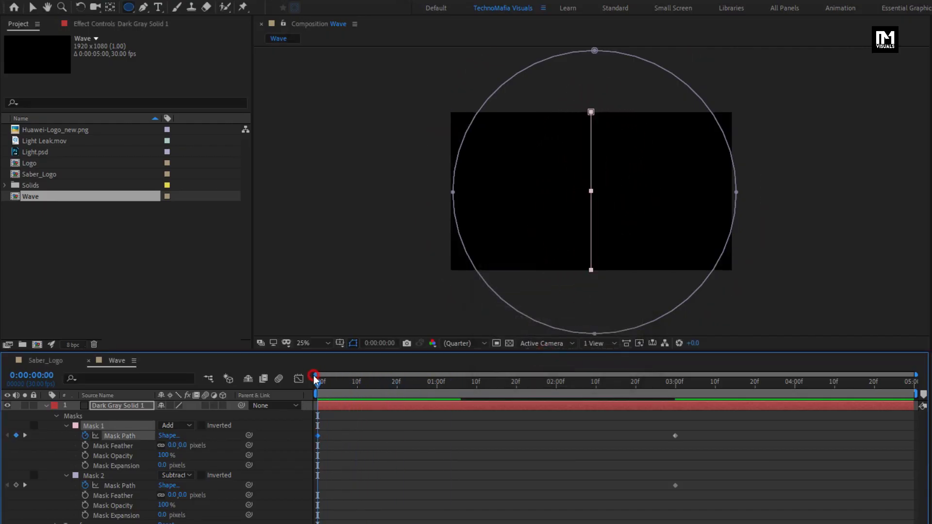
pyautogui.click(165, 436)
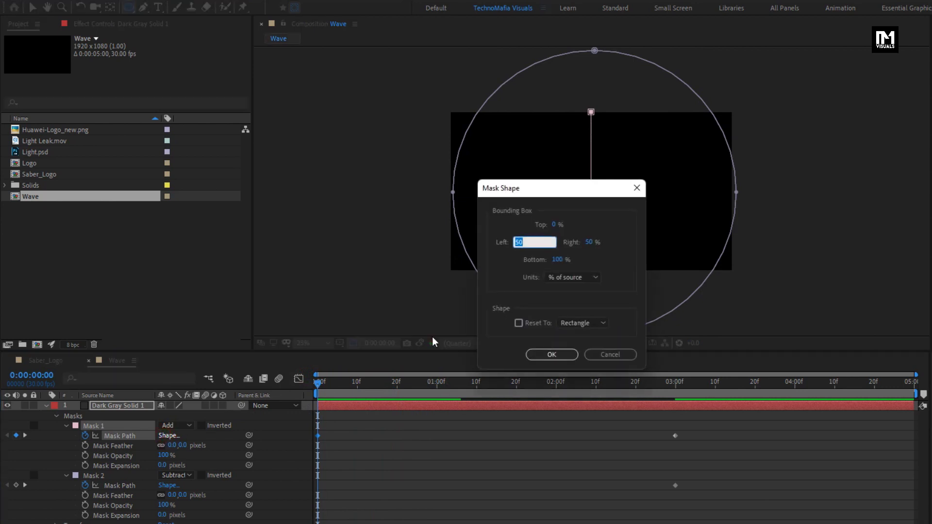
pyautogui.click(554, 261)
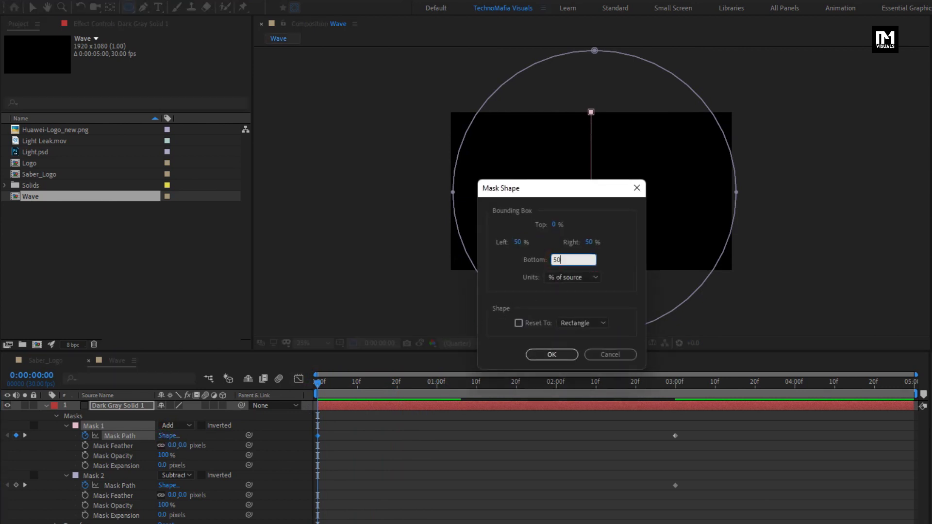
pyautogui.click(555, 224)
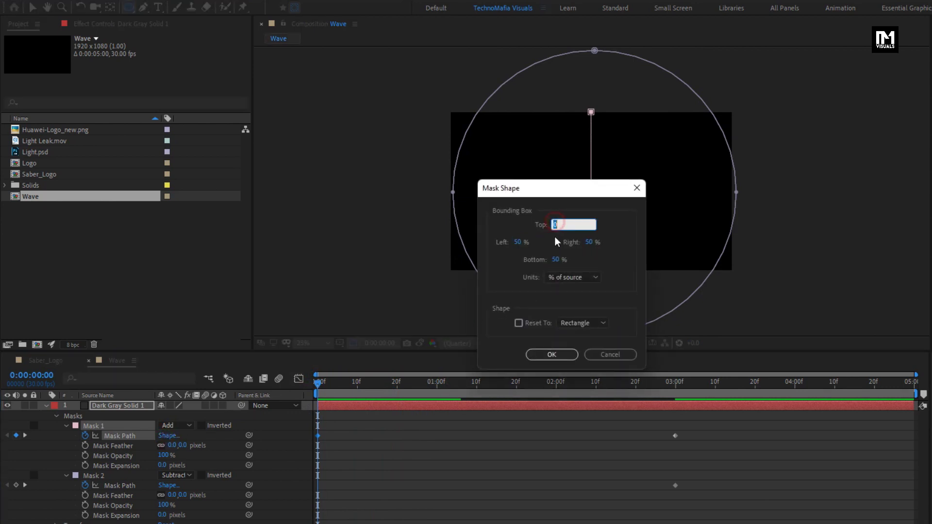
pyautogui.click(552, 355)
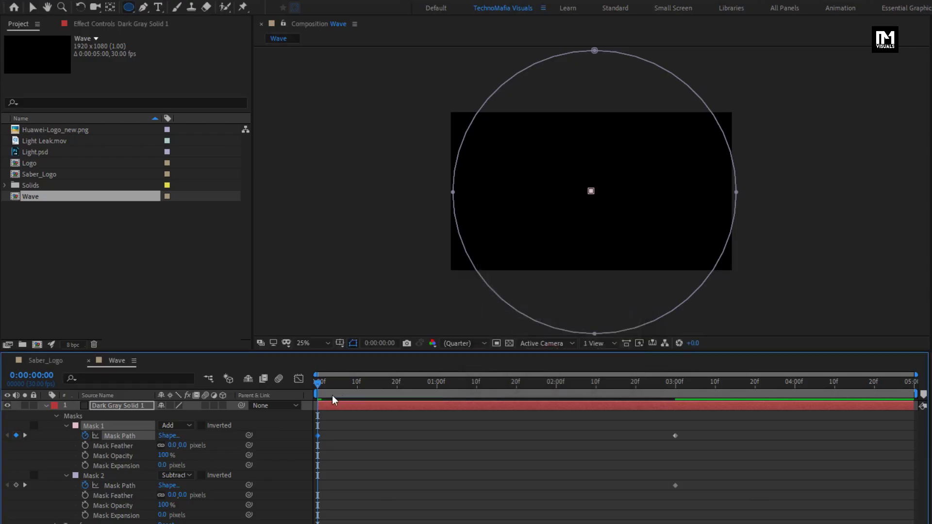
# At 0:00:00:00, collapse Mask 2 to the center by setting its Top, Bottom, Left and Right to 50% of source.
pyautogui.moveTo(328, 385)
pyautogui.mouseDown()
pyautogui.moveTo(604, 381)
pyautogui.moveTo(321, 389)
pyautogui.moveTo(663, 389)
pyautogui.moveTo(312, 392)
pyautogui.mouseUp()
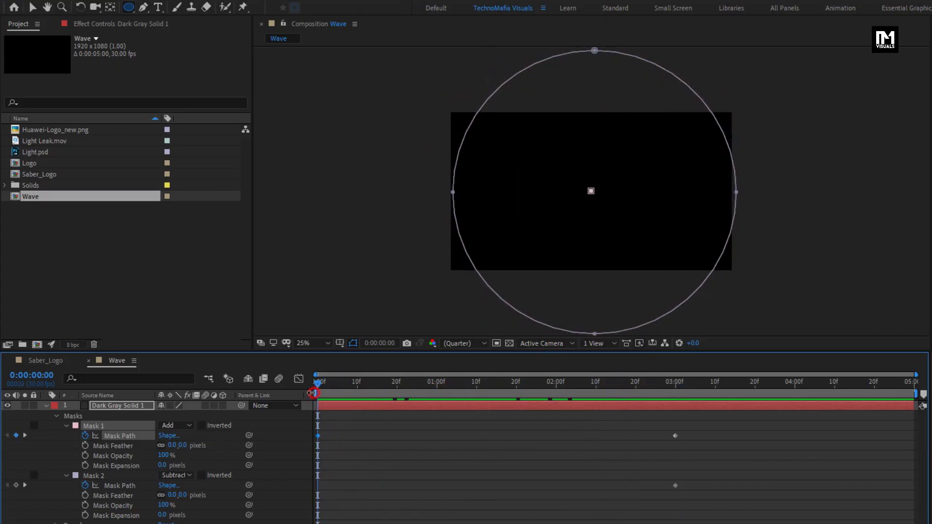
pyautogui.click(167, 486)
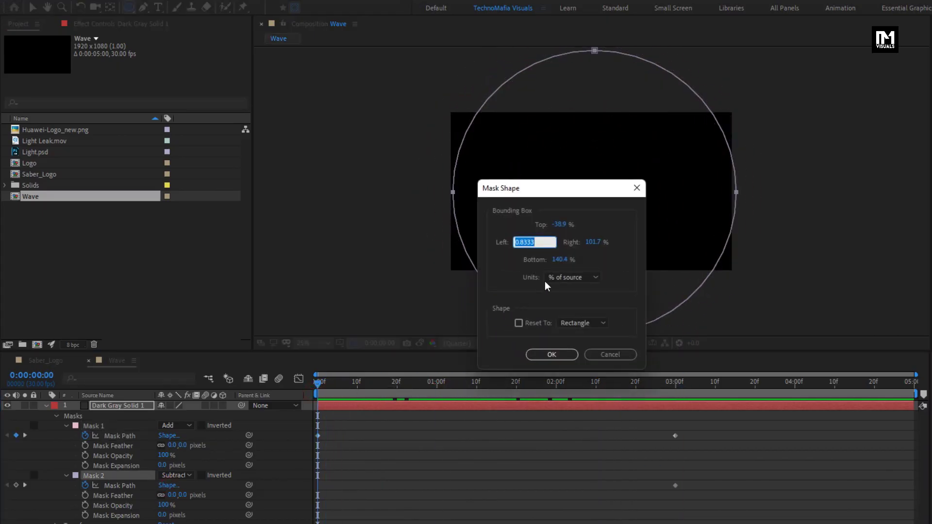
pyautogui.click(560, 225)
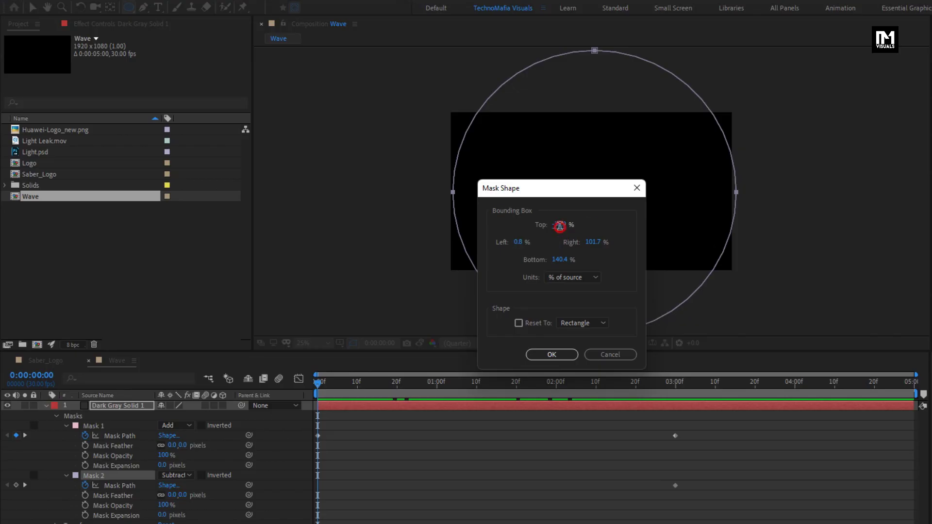
pyautogui.click(559, 259)
pyautogui.write('50')
pyautogui.click(522, 243)
pyautogui.write('50')
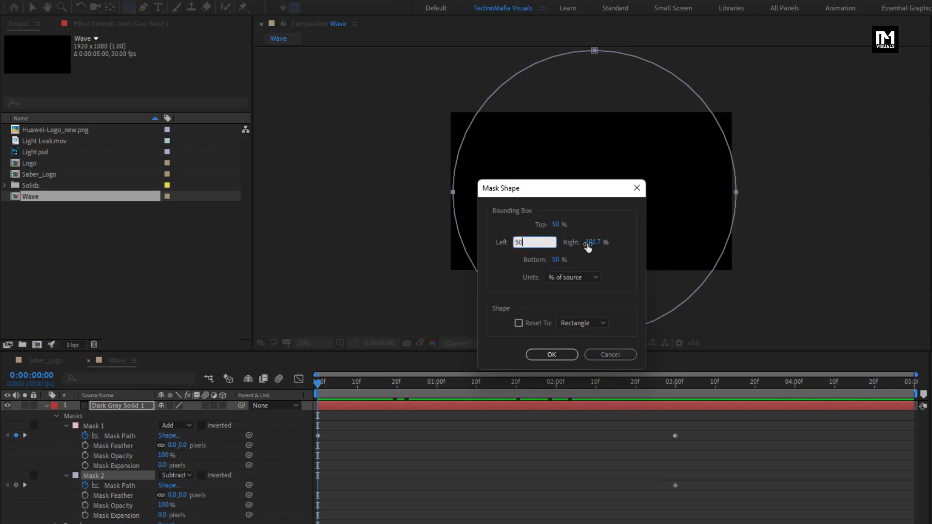
pyautogui.click(589, 243)
pyautogui.write('50')
pyautogui.press('Return')
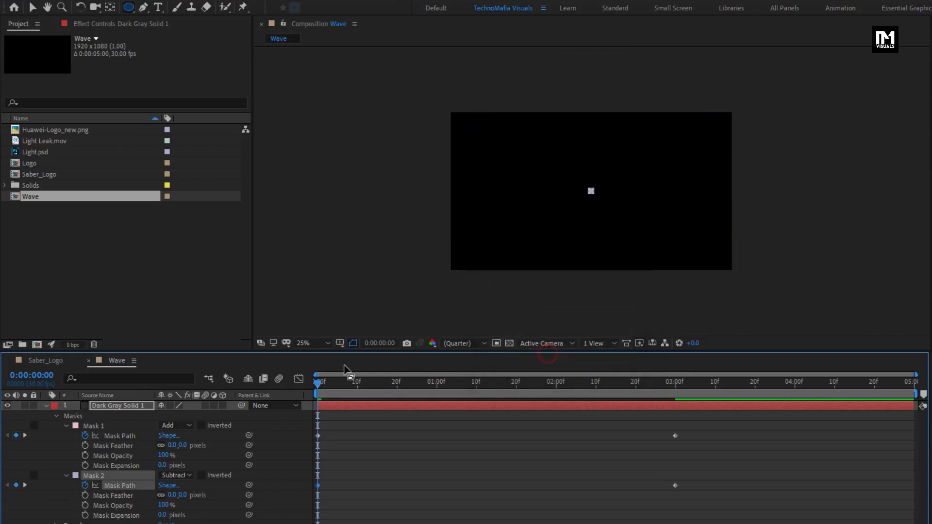
# Delay Mask 2's first Mask Path keyframe to 0:00:00:06, preview the expanding ring and collapse the layer's properties.
pyautogui.moveTo(323, 387); pyautogui.dragTo(413, 385)
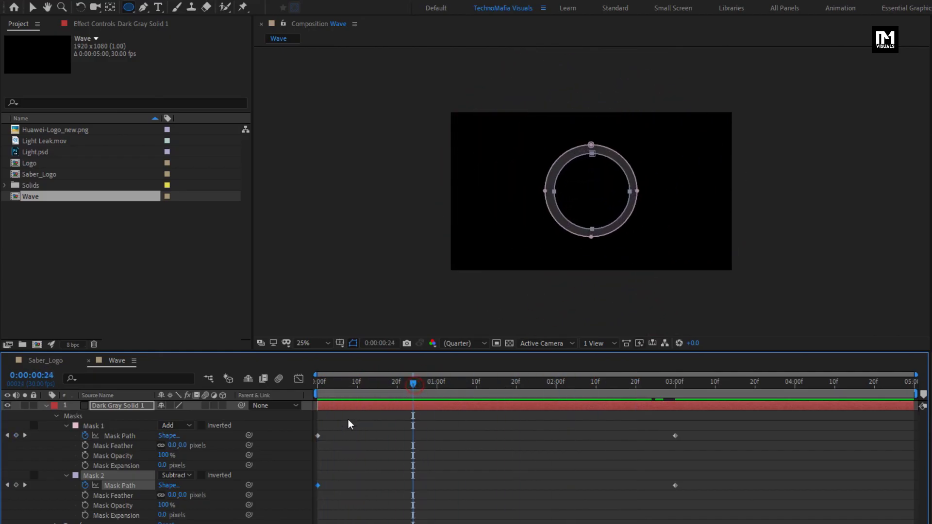
pyautogui.moveTo(317, 436); pyautogui.dragTo(318, 436)
pyautogui.moveTo(316, 485); pyautogui.dragTo(342, 486)
pyautogui.press('space')
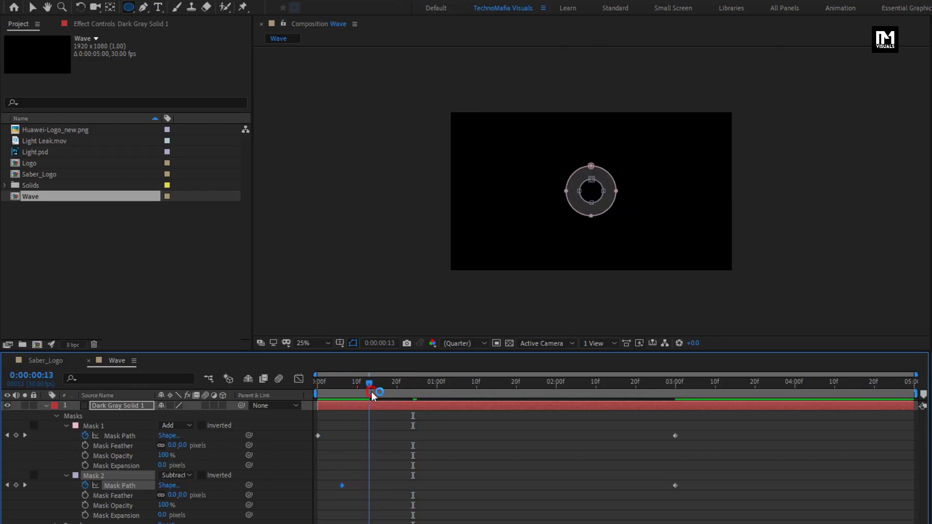
pyautogui.click(429, 396)
pyautogui.moveTo(429, 396); pyautogui.dragTo(343, 407)
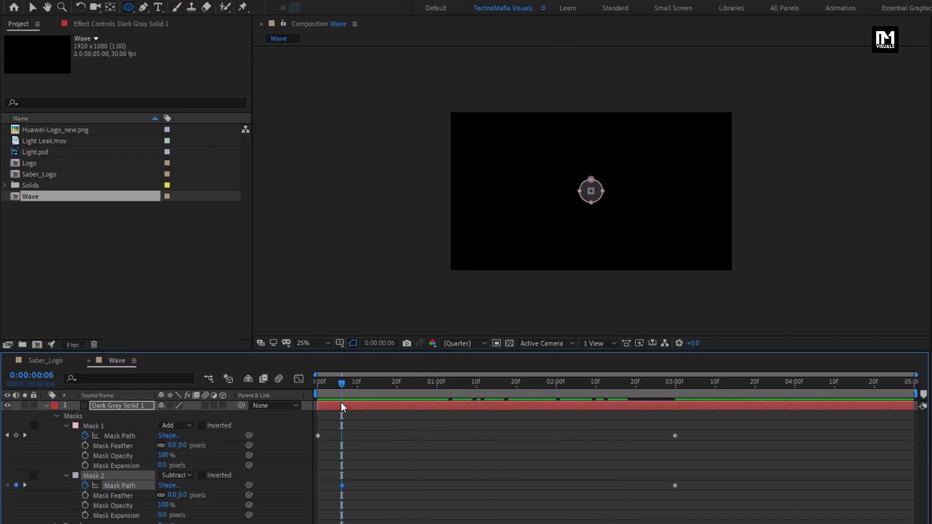
pyautogui.click(46, 406)
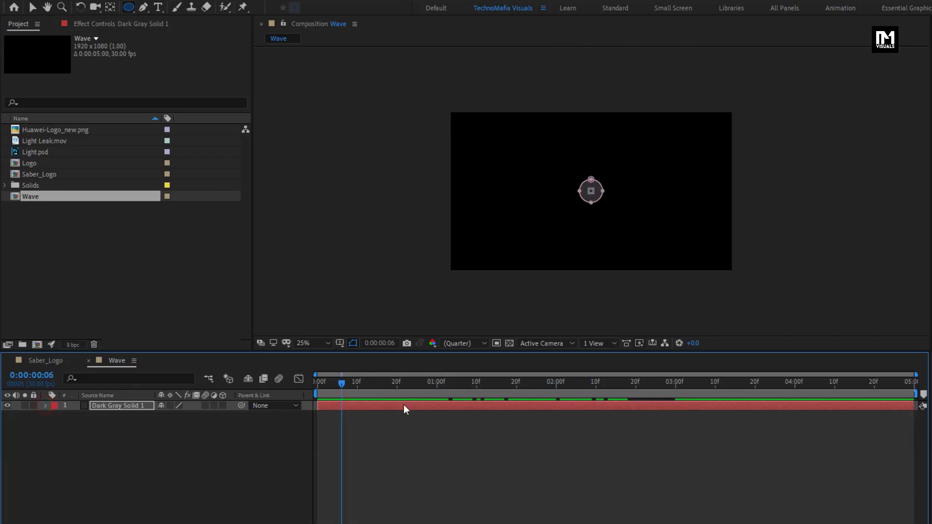
# Apply the Turbulent Displace effect to the dark gray solid, viewing the ring at 0:00:01:11.
pyautogui.moveTo(468, 388); pyautogui.dragTo(480, 385)
pyautogui.click(110, 406)
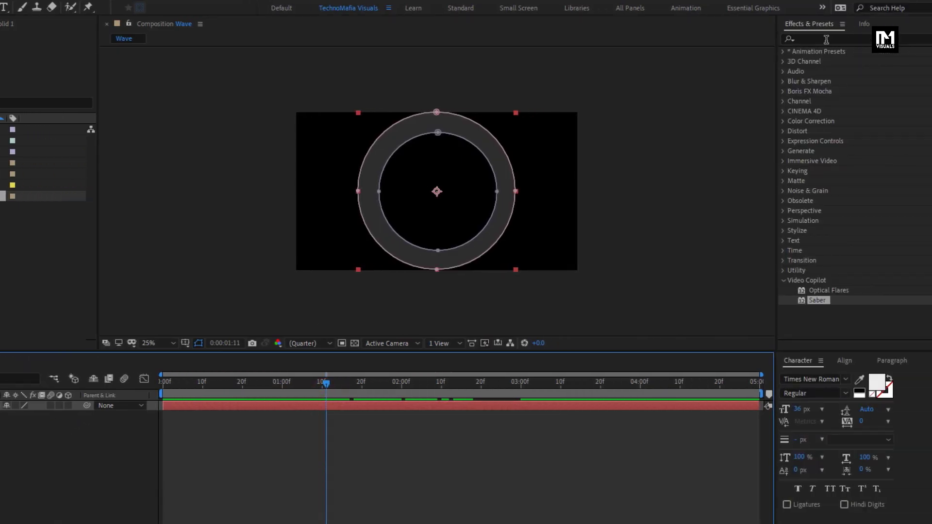
pyautogui.click(827, 40)
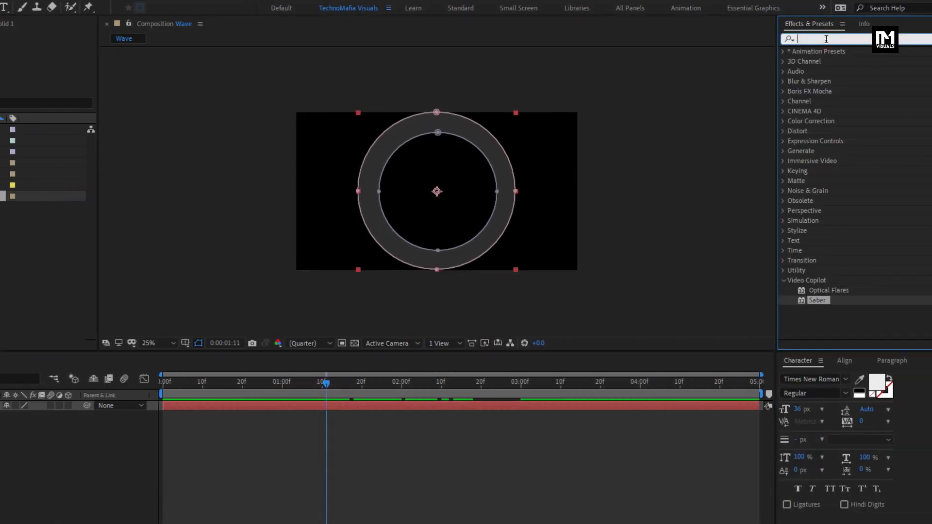
pyautogui.write('turb')
pyautogui.click(857, 62)
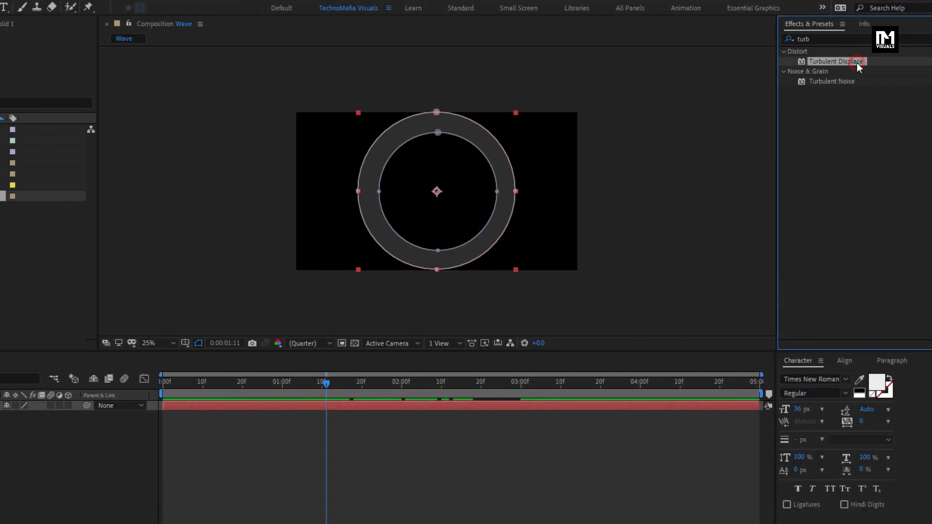
pyautogui.doubleClick(852, 61)
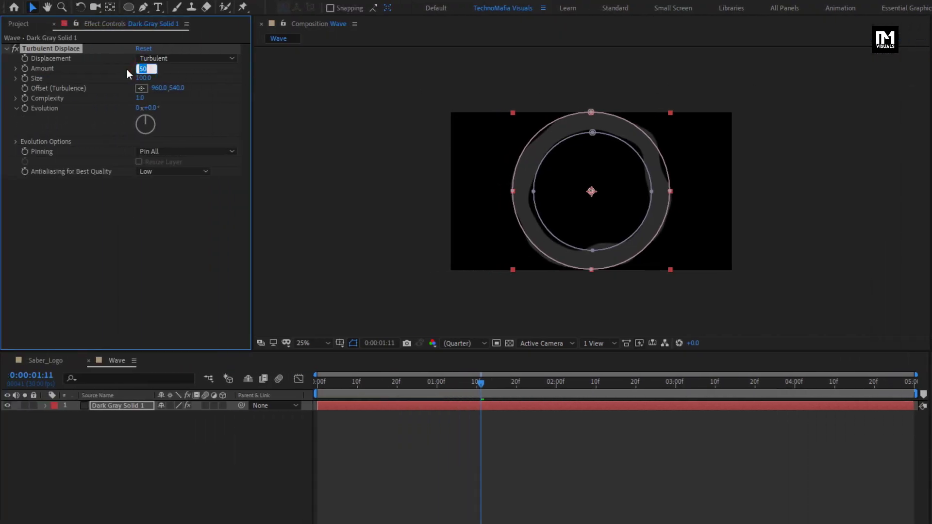
# Set Turbulent Displace's Amount to 125 and Size to 25, and collapse the effect's settings.
pyautogui.write('125')
pyautogui.press('Return')
pyautogui.click(140, 79)
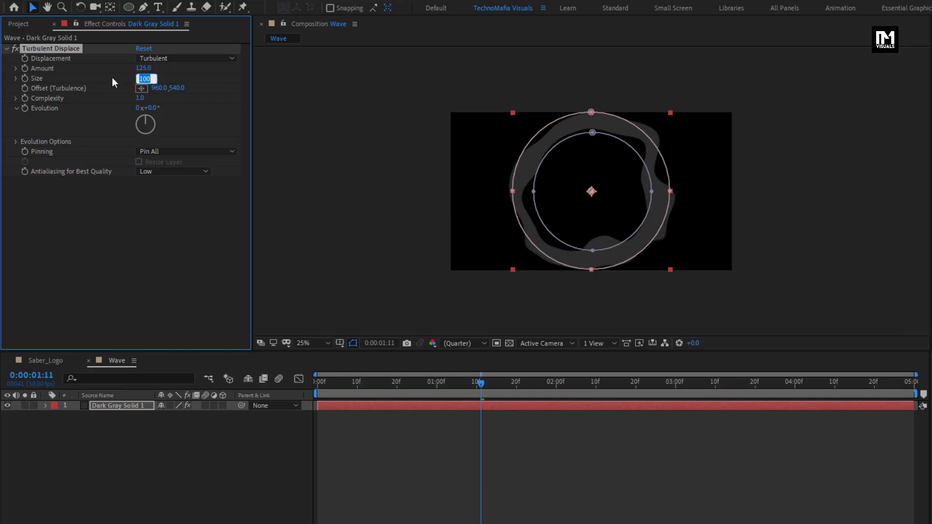
pyautogui.write('25')
pyautogui.press('Return')
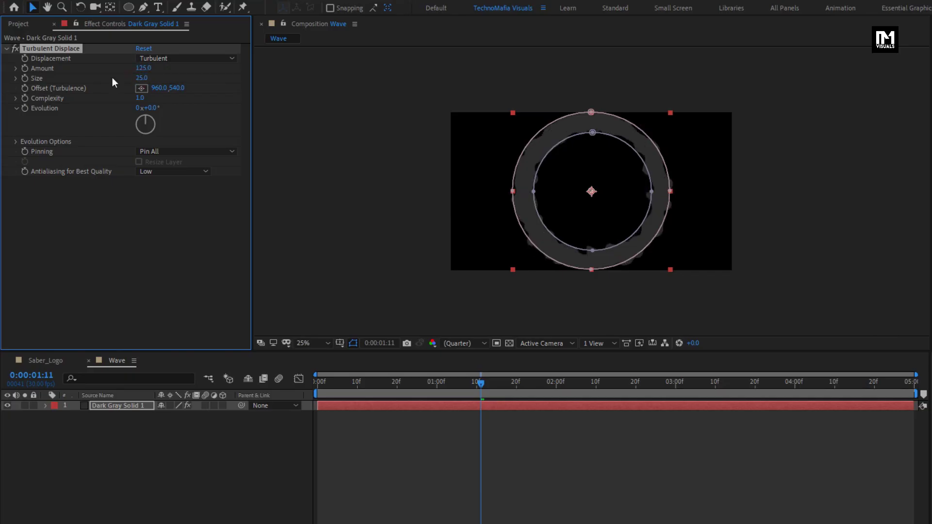
pyautogui.click(8, 49)
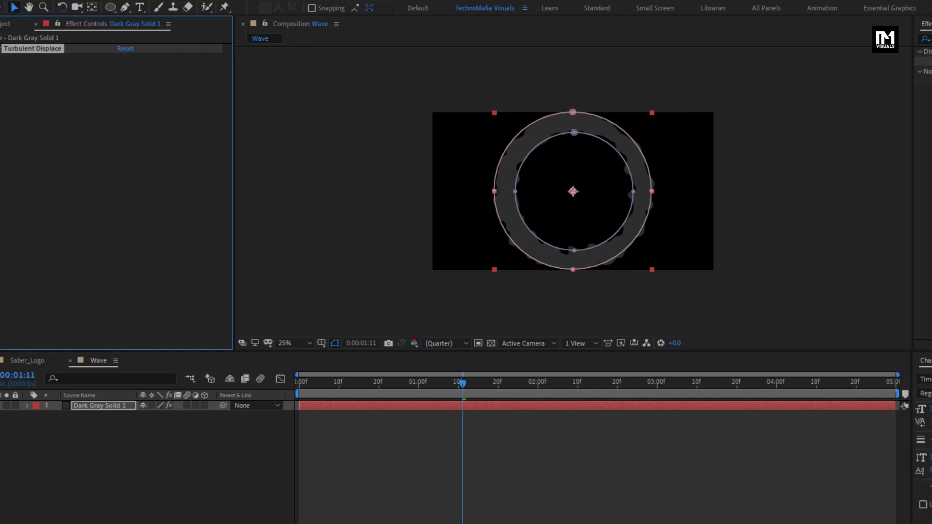
# Add the CC Vector Blur effect to the dark gray solid with an Amount of 22.
pyautogui.click(815, 39)
pyautogui.write('cc ve')
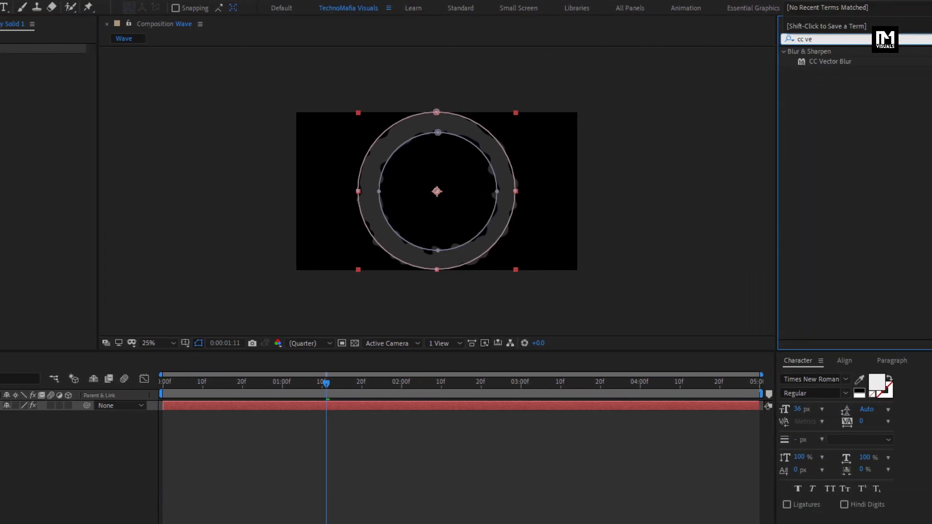
pyautogui.moveTo(832, 61); pyautogui.dragTo(462, 133)
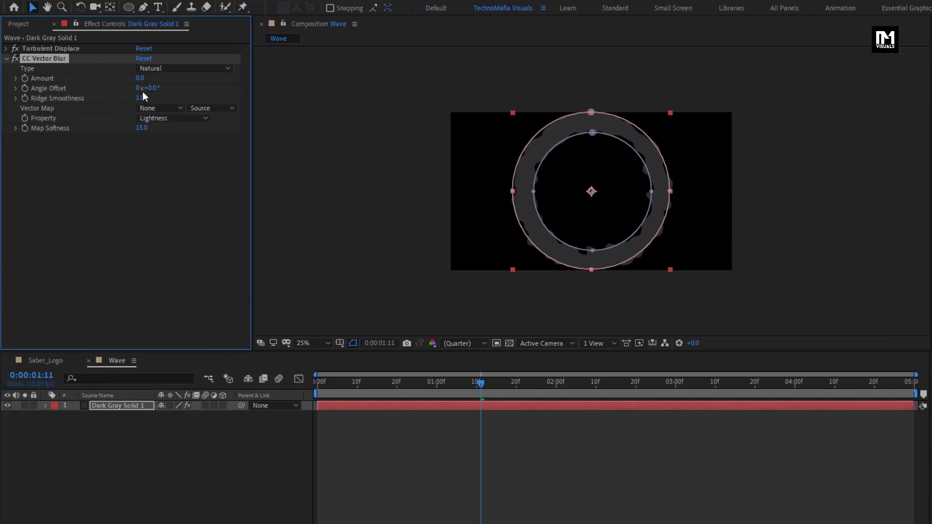
pyautogui.write('22')
pyautogui.press('Return')
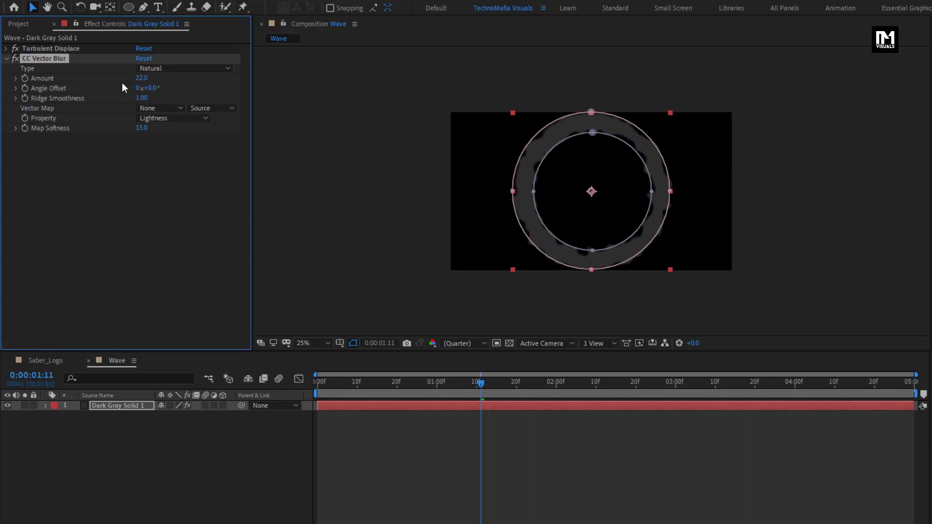
pyautogui.click(8, 59)
# Duplicate the Turbulent Displace effect on the dark gray solid.
pyautogui.hotkey('ctrl', 'd')
pyautogui.click(7, 59)
pyautogui.click(39, 50)
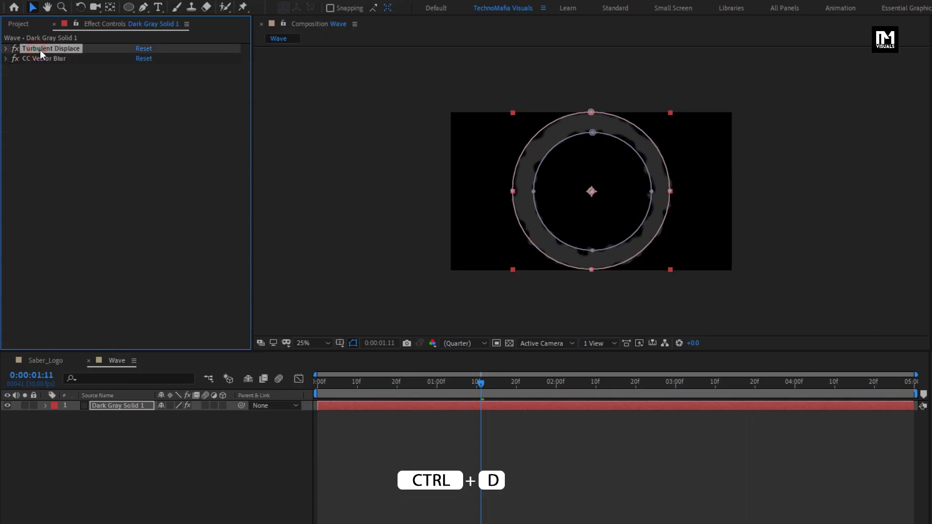
pyautogui.hotkey('ctrl', 'd')
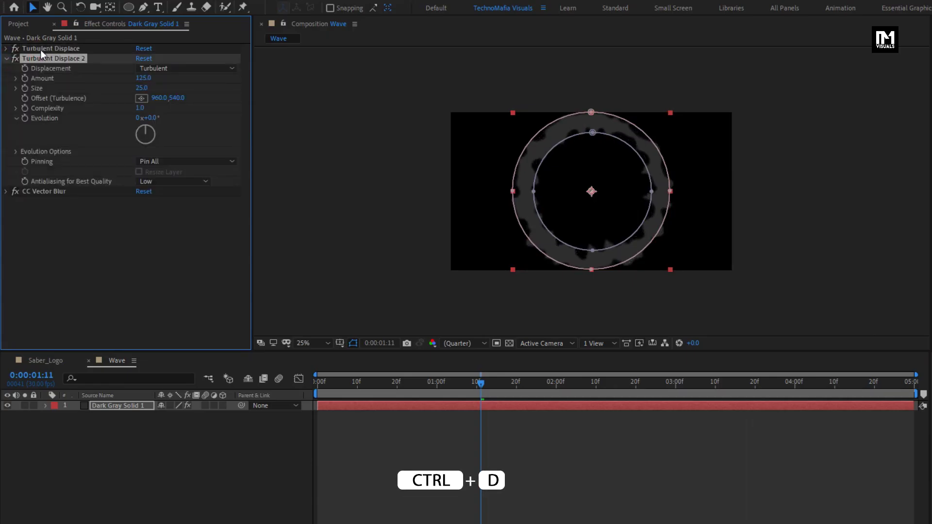
# Move the duplicate Turbulent Displace effect below CC Vector Blur, and set its Amount to 275 and Size to 7.
pyautogui.click(7, 59)
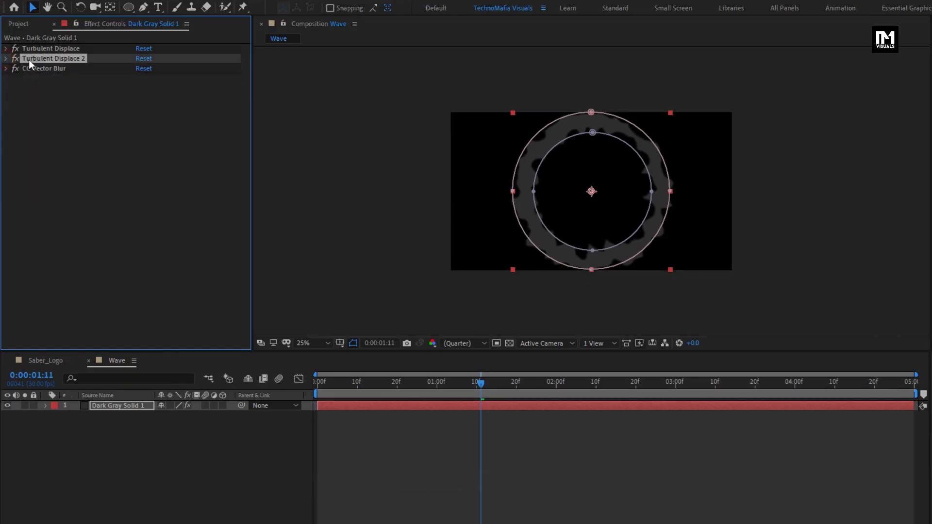
pyautogui.moveTo(28, 60); pyautogui.dragTo(39, 97)
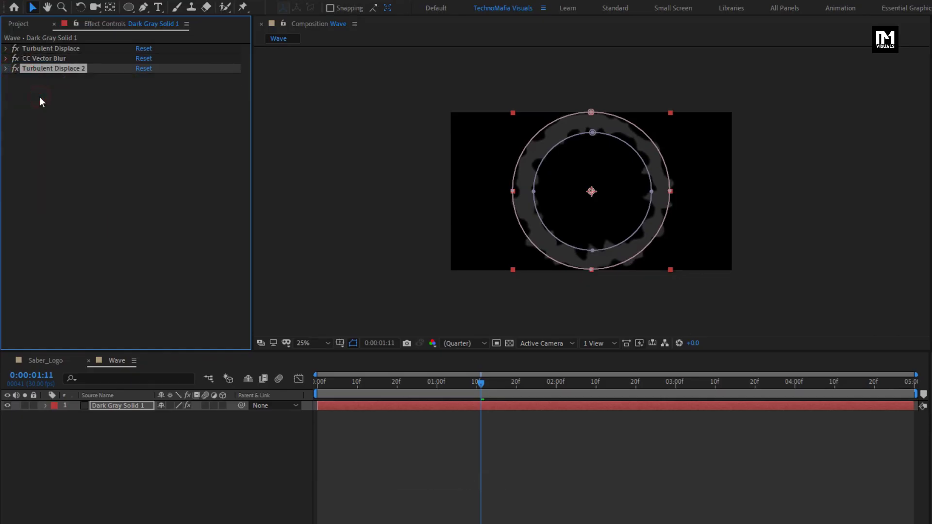
pyautogui.click(7, 68)
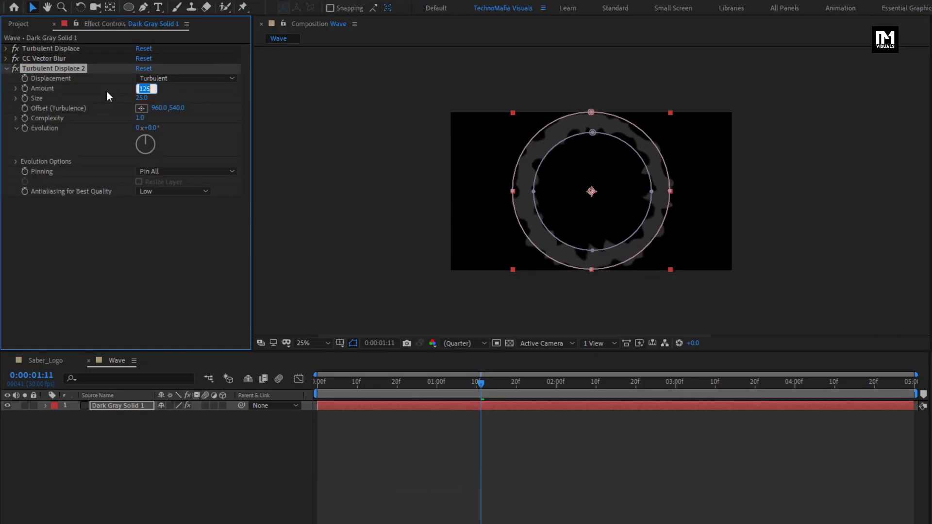
pyautogui.write('27')
pyautogui.press('Return')
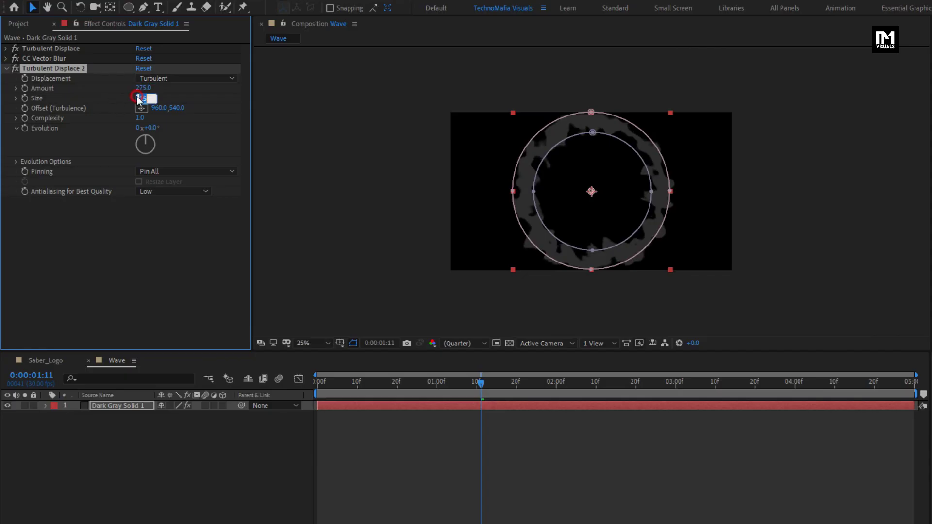
pyautogui.press('Return')
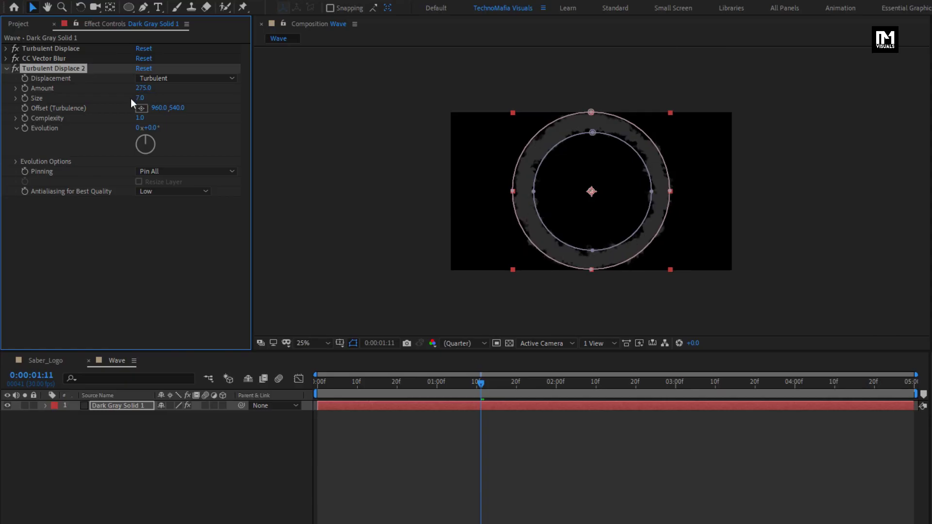
pyautogui.click(326, 384)
pyautogui.moveTo(326, 385); pyautogui.dragTo(412, 401)
# Create a five-second 1920 x 1080 HD composition at 30 fps named Logo Reveal.
pyautogui.hotkey('ctrl', 'n')
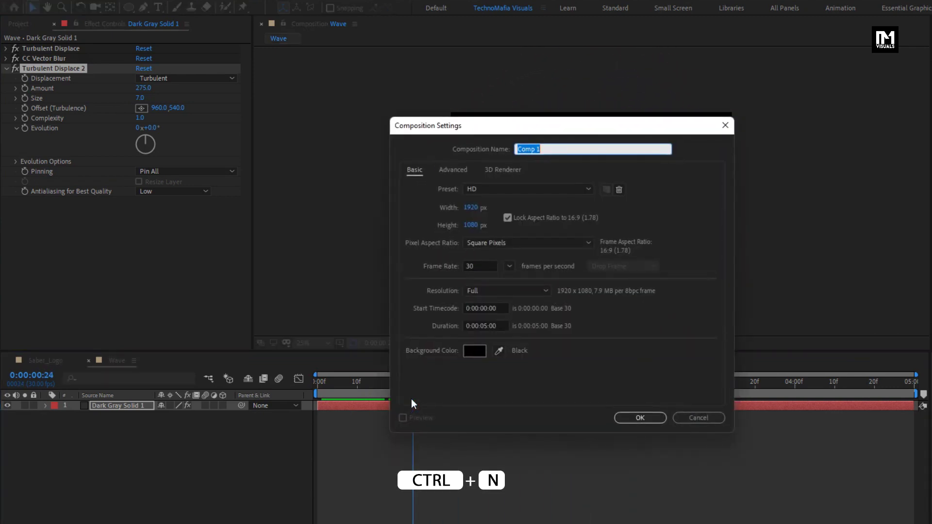
pyautogui.write('Logo Reveal')
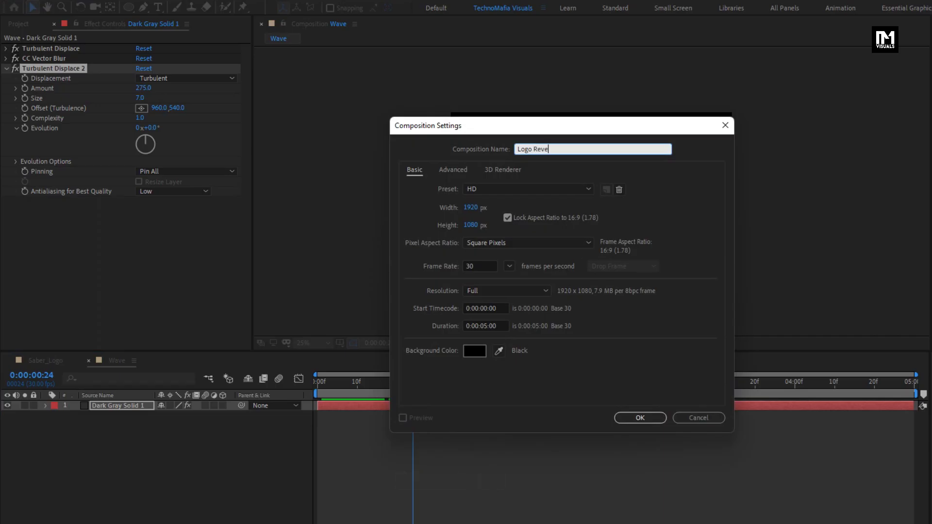
pyautogui.click(633, 417)
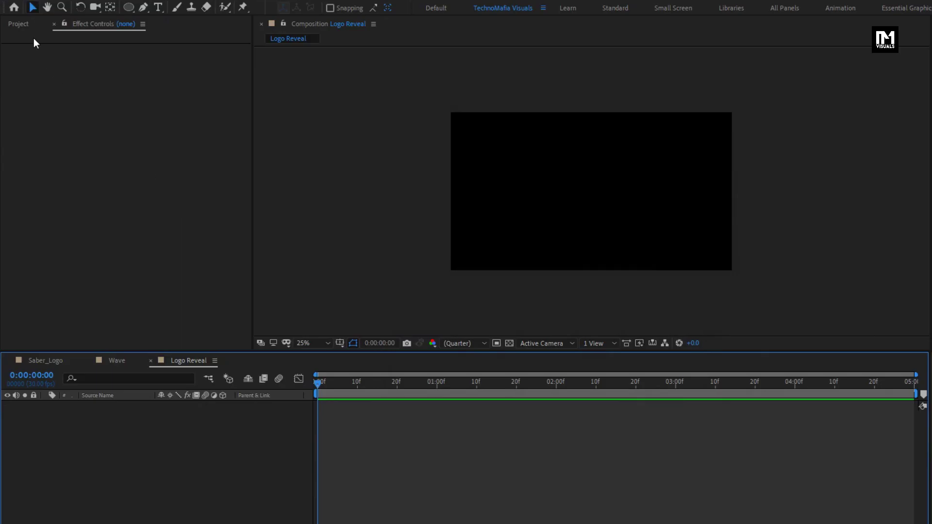
# Add Light Leak.mov to the Logo Reveal composition and view it at 0:00:00:26.
pyautogui.click(20, 24)
pyautogui.moveTo(43, 141); pyautogui.dragTo(116, 427)
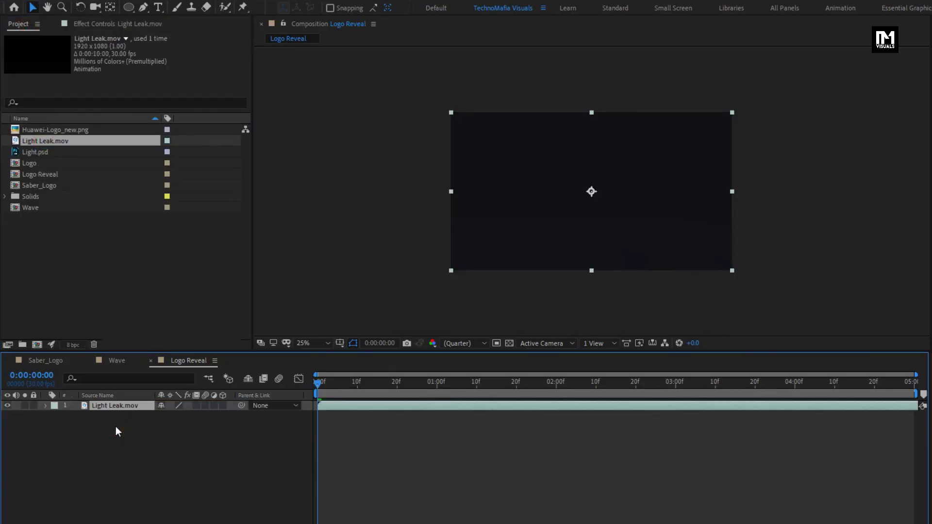
pyautogui.moveTo(325, 386); pyautogui.dragTo(421, 386)
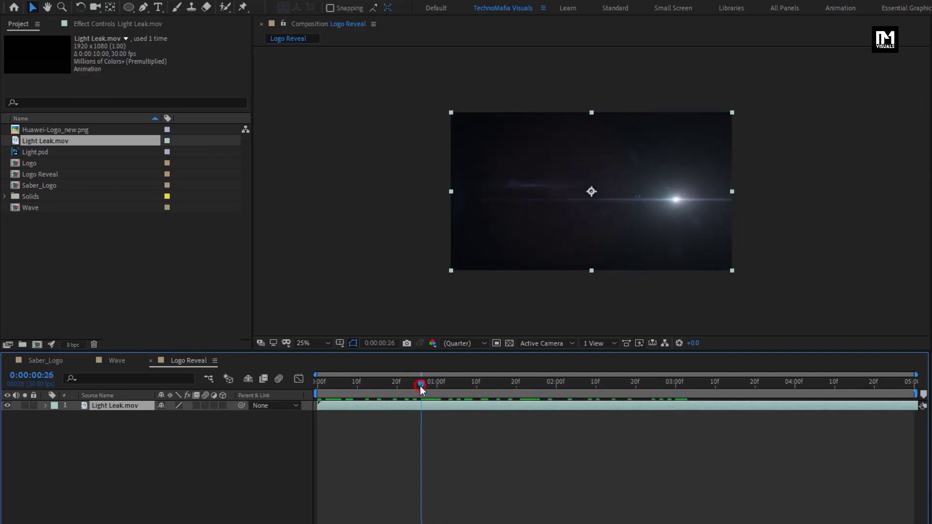
# Add the Saber_Logo composition above Light Leak.mov and set its blending mode to Add.
pyautogui.moveTo(42, 185); pyautogui.dragTo(115, 403)
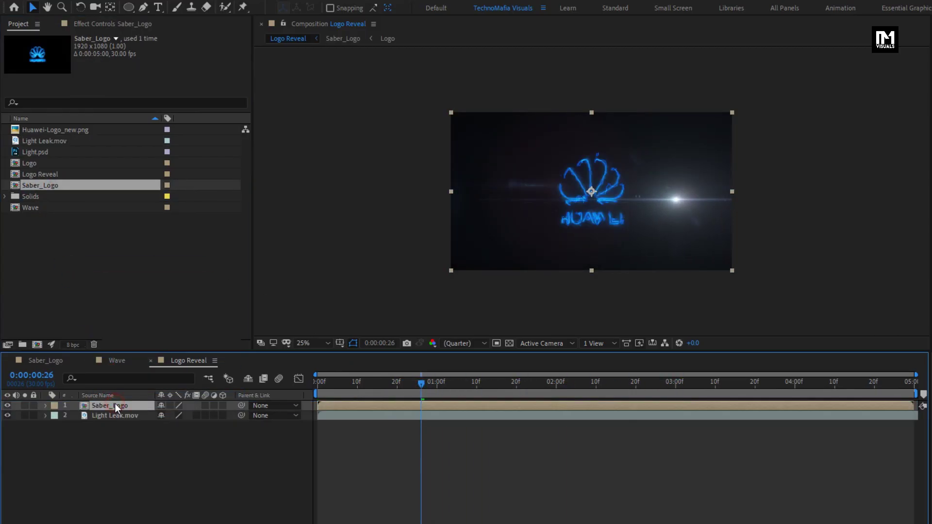
pyautogui.click(197, 518)
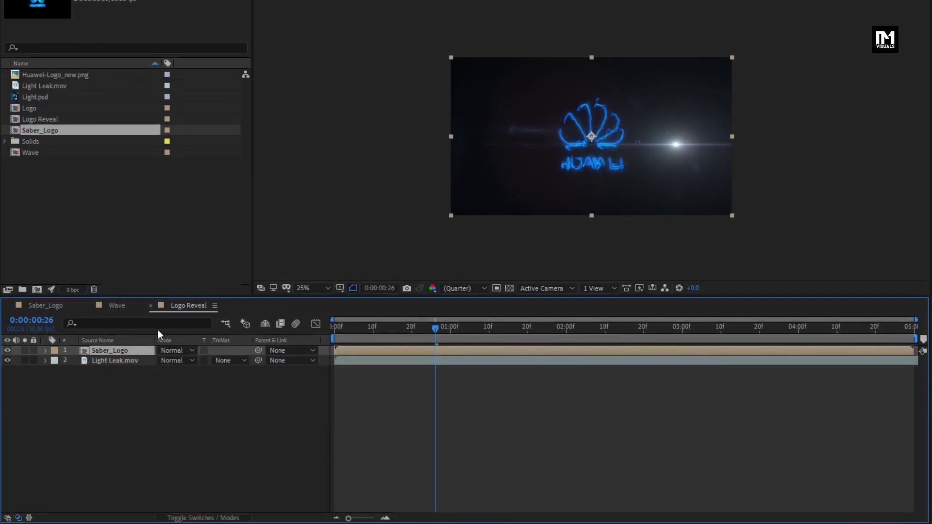
pyautogui.click(162, 349)
pyautogui.click(217, 185)
# Set the Saber_Logo layer's Scale to 250% and Opacity to 5%, and view the result at 0:00:04:17.
pyautogui.press('s')
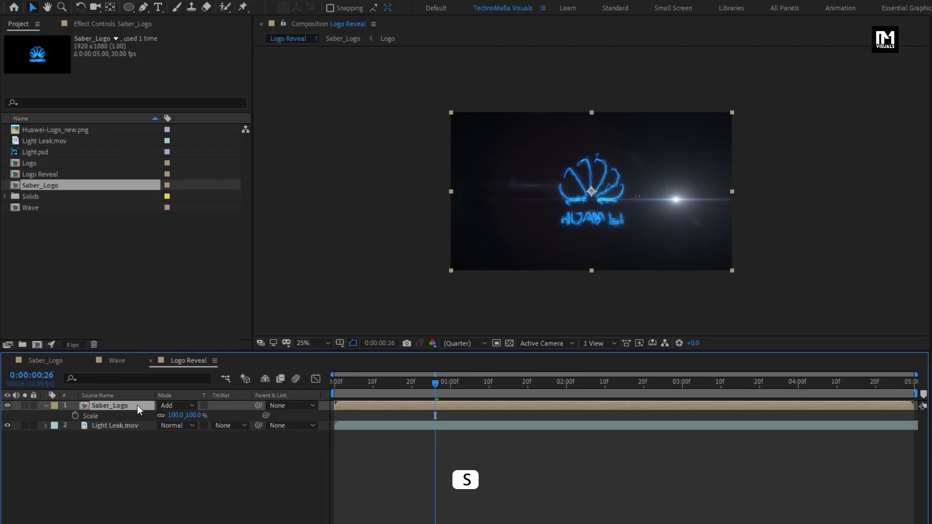
pyautogui.write('250')
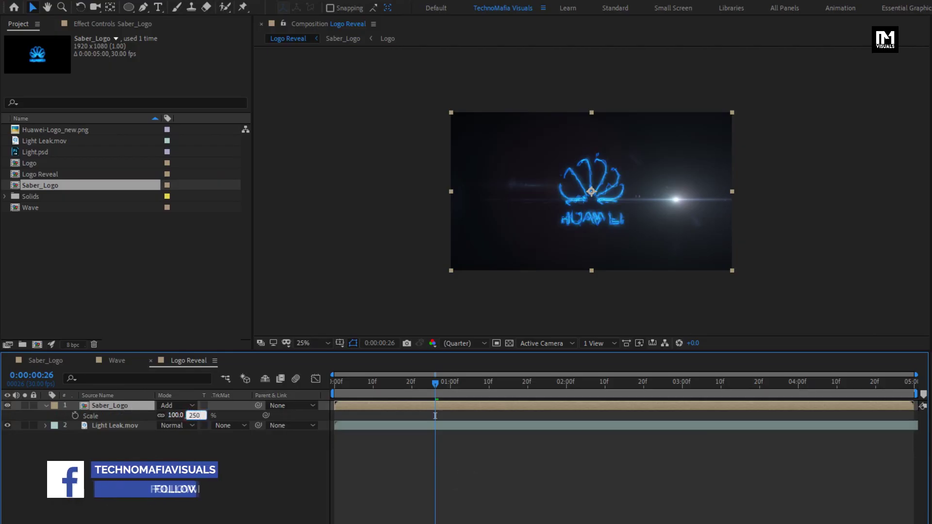
pyautogui.press('Return')
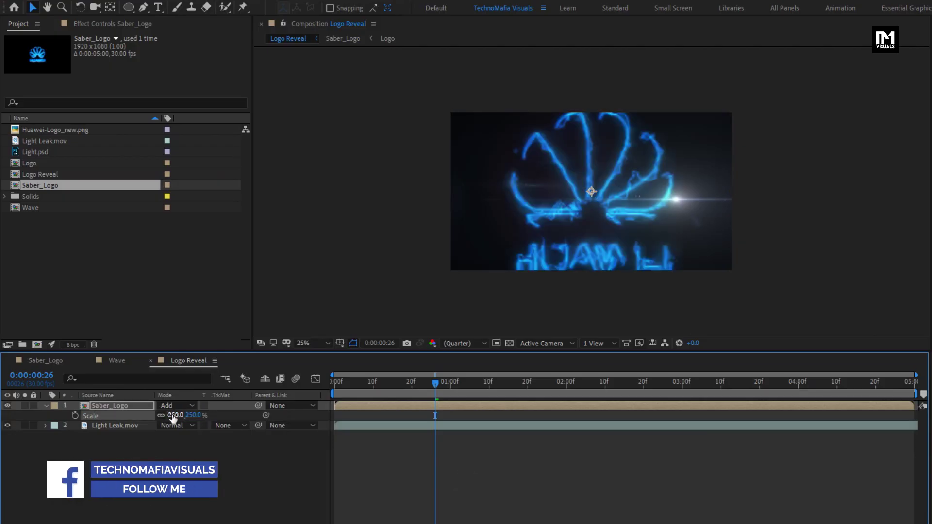
pyautogui.press('t')
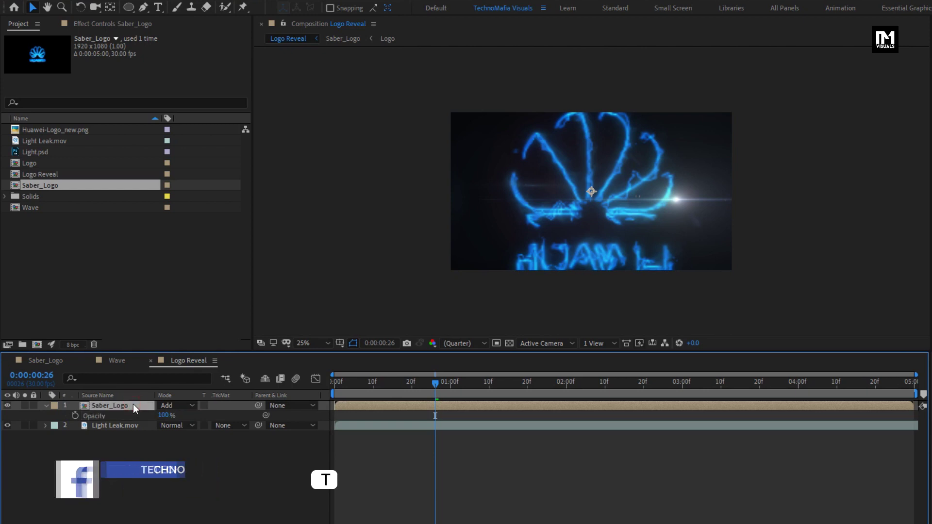
pyautogui.click(163, 416)
pyautogui.write('5')
pyautogui.press('Return')
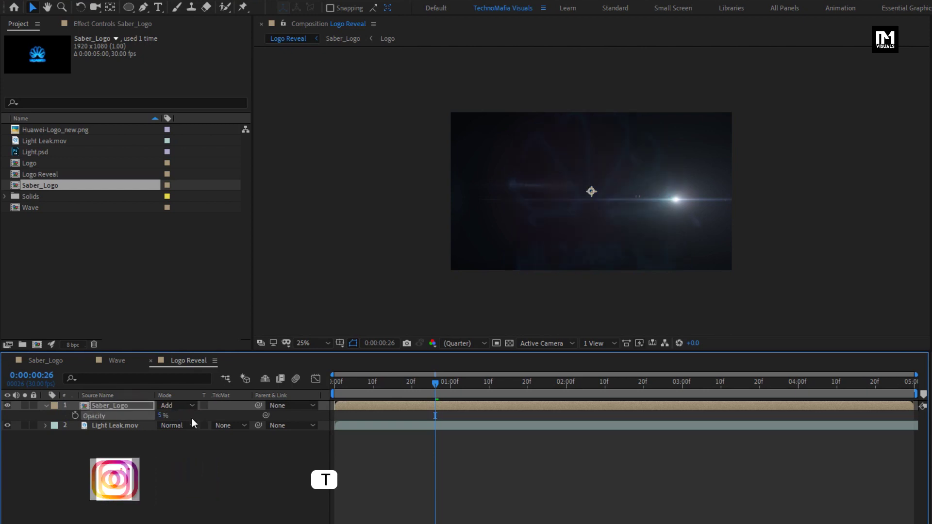
pyautogui.moveTo(478, 389); pyautogui.dragTo(864, 384)
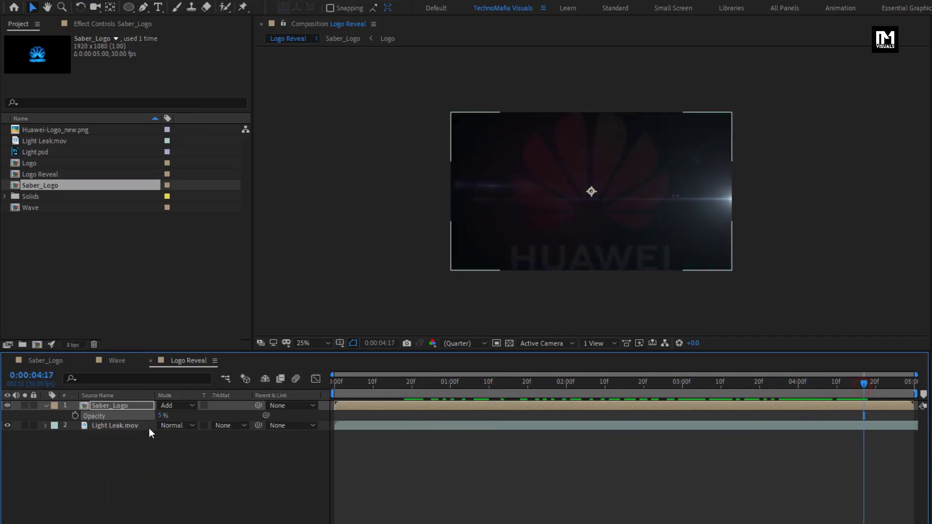
# Collapse the faint Saber_Logo layer, add a second Saber_Logo above it, and duplicate that new layer.
pyautogui.click(47, 406)
pyautogui.moveTo(38, 184); pyautogui.dragTo(116, 403)
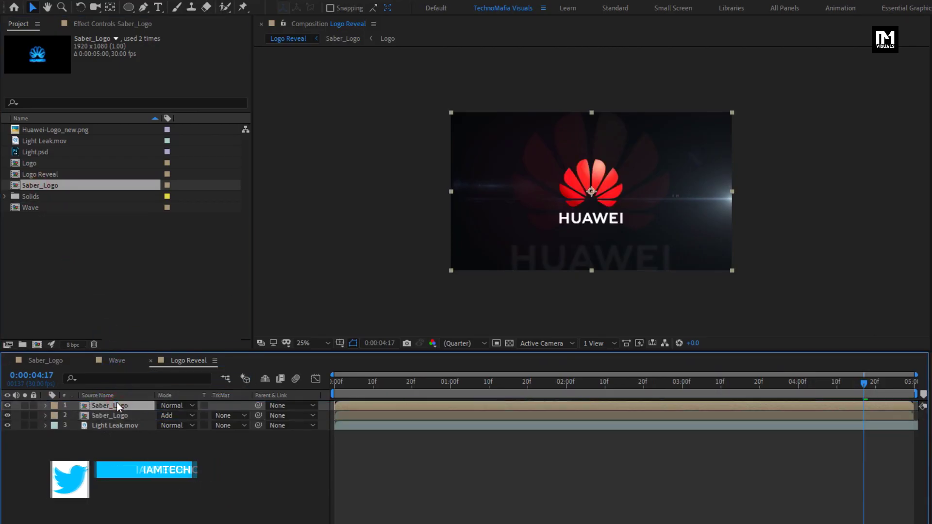
pyautogui.hotkey('ctrl', 'd')
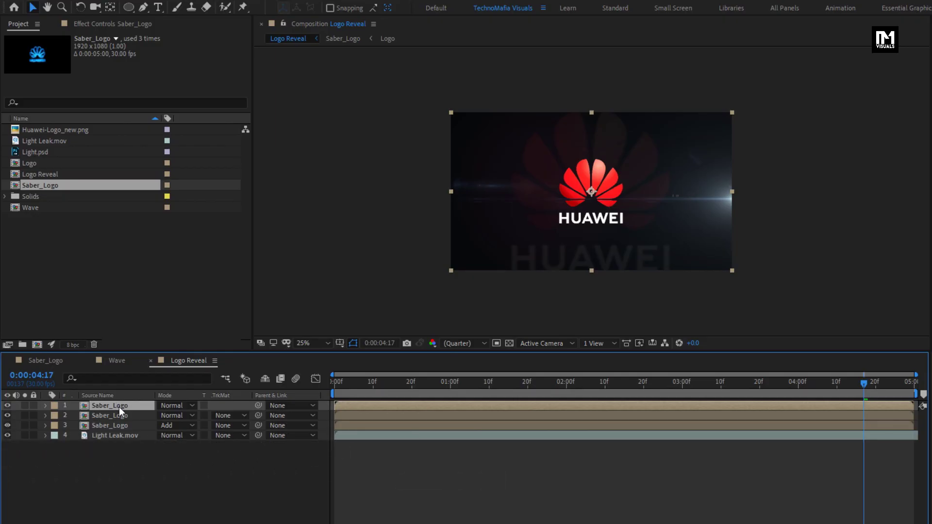
# Apply the Fill effect to the topmost Saber_Logo layer and set its color to blue 0054FF.
pyautogui.click(806, 39)
pyautogui.write('cc ve')
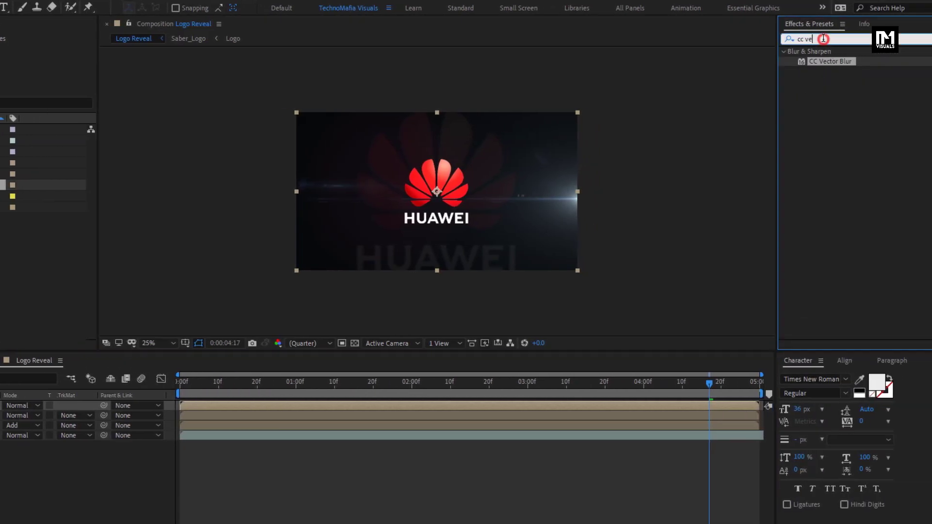
pyautogui.write('fill')
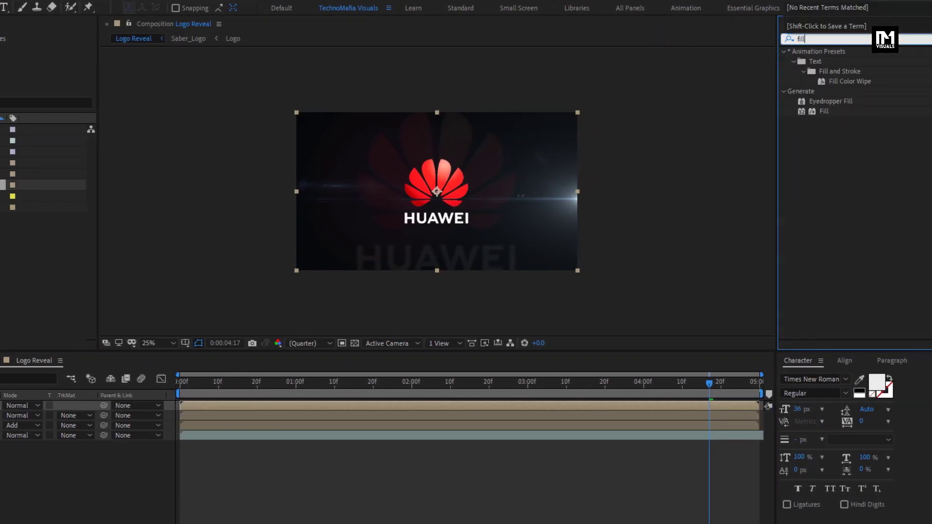
pyautogui.click(824, 111)
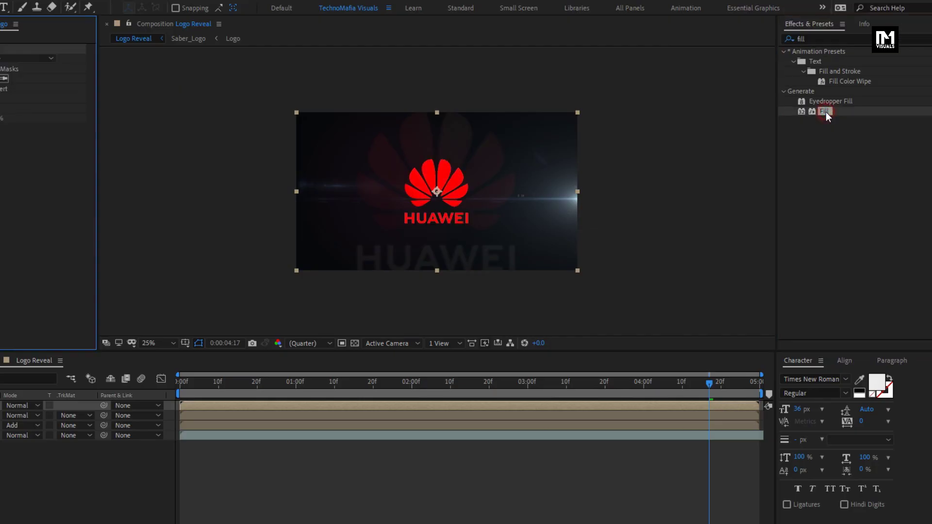
pyautogui.doubleClick(826, 111)
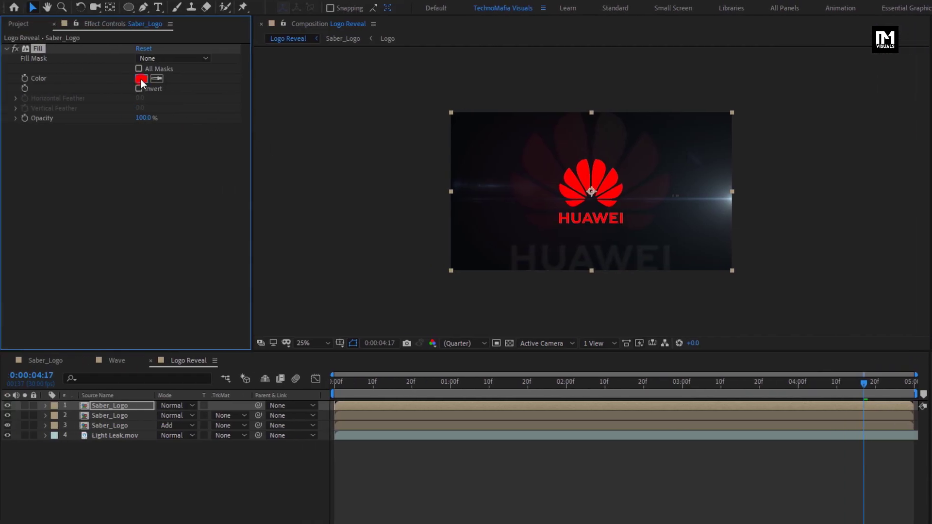
pyautogui.click(141, 79)
pyautogui.moveTo(587, 274); pyautogui.dragTo(584, 267)
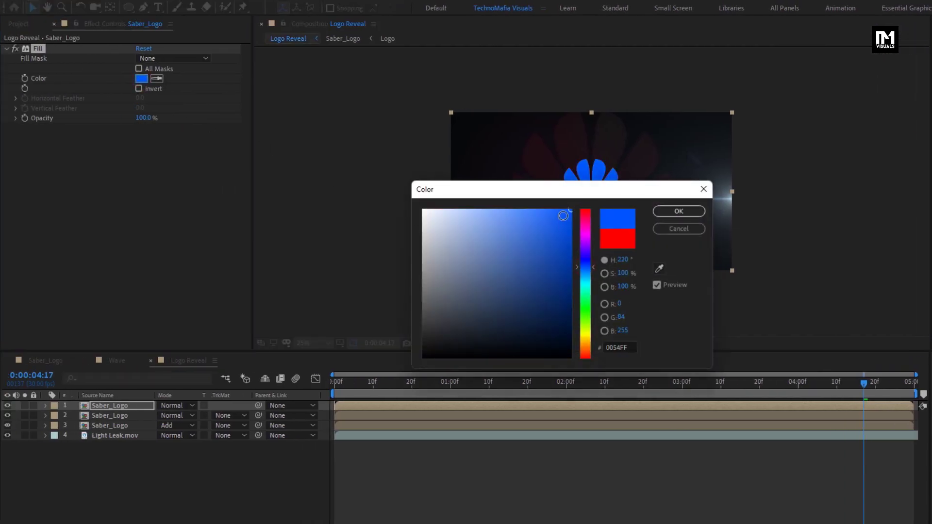
pyautogui.click(668, 213)
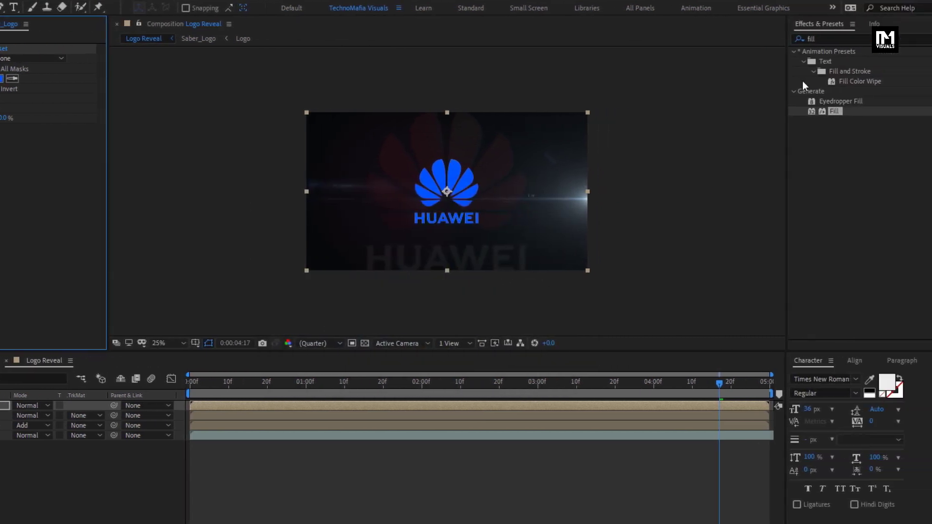
# Apply the Glow effect to the topmost Saber_Logo layer and set the layer's blending mode to Add.
pyautogui.click(810, 39)
pyautogui.write('glow')
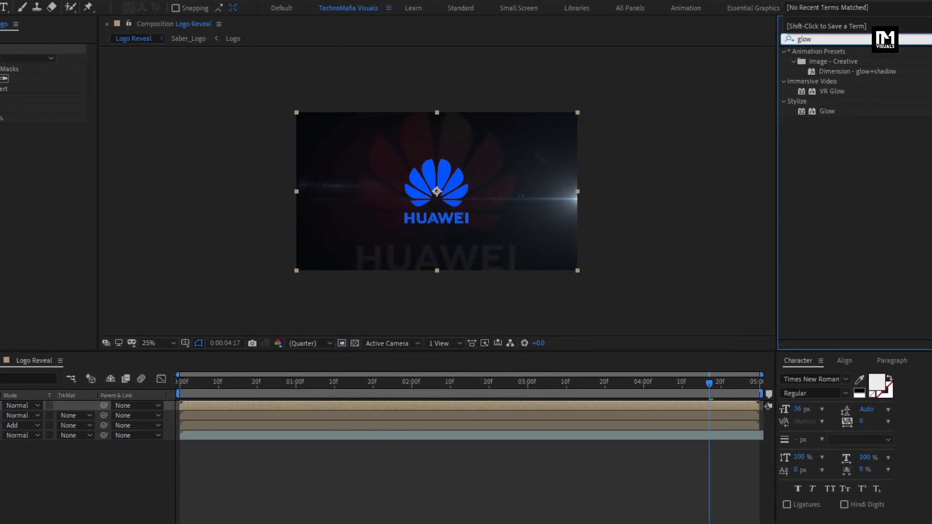
pyautogui.doubleClick(826, 110)
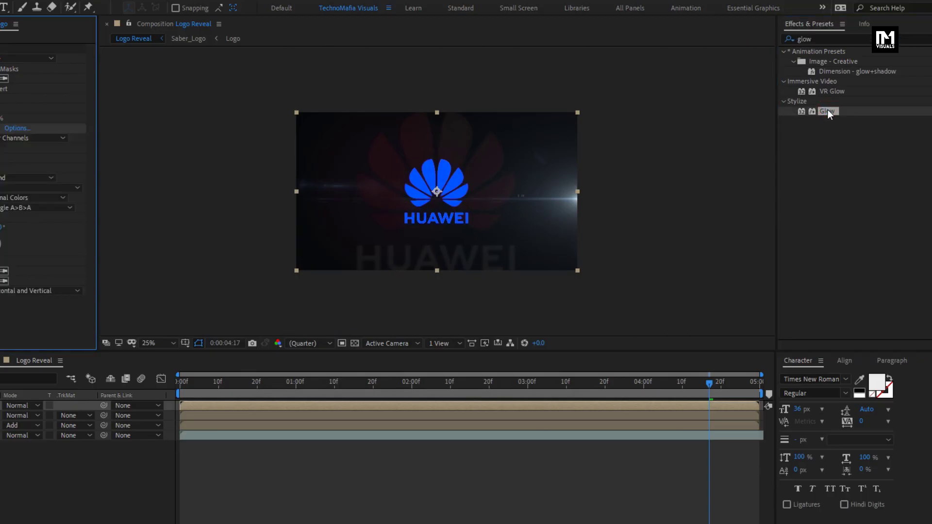
pyautogui.click(105, 407)
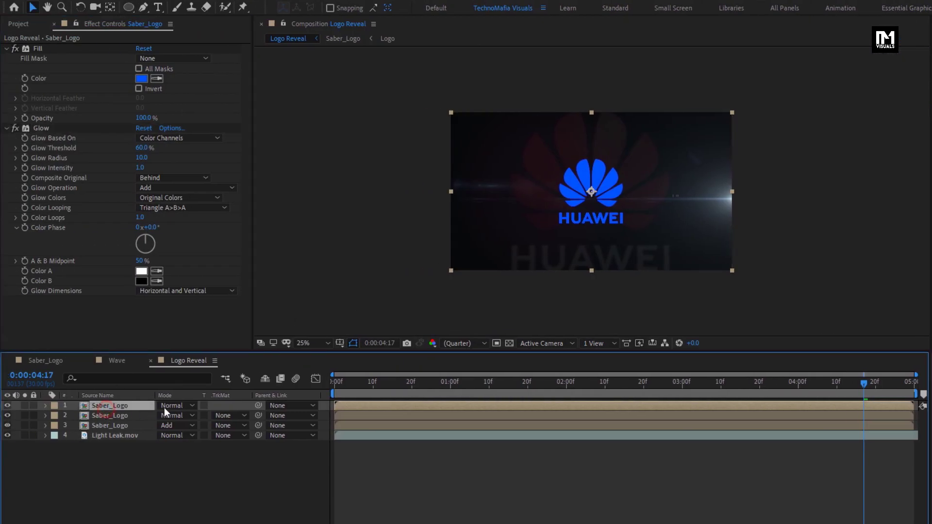
pyautogui.click(168, 406)
pyautogui.click(208, 187)
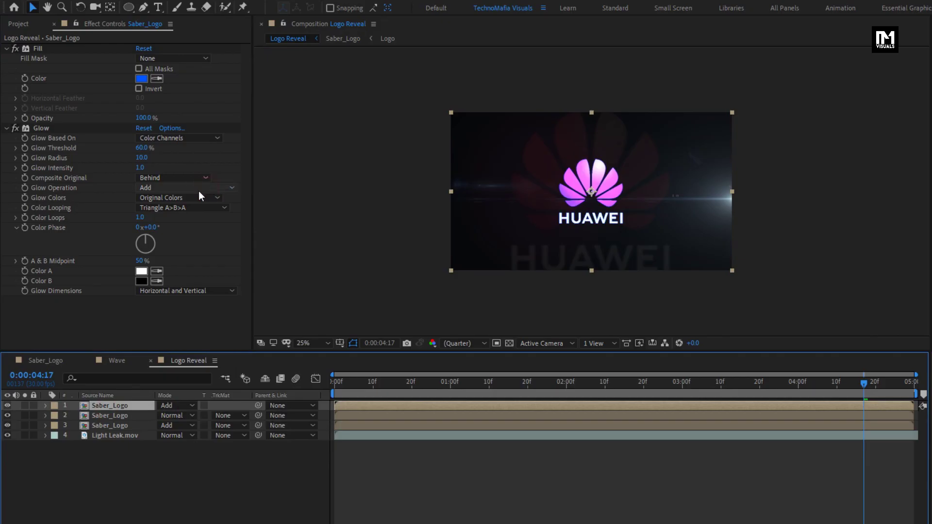
# Place the Wave composition above the blue-filled Saber_Logo layer, use it as that layer's luma matte, and scrub the result.
pyautogui.click(12, 27)
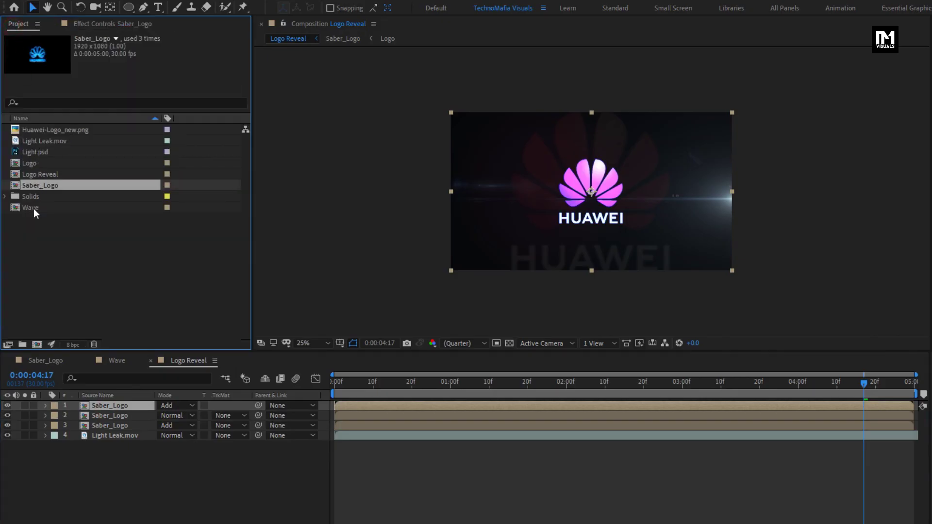
pyautogui.moveTo(34, 209); pyautogui.dragTo(117, 403)
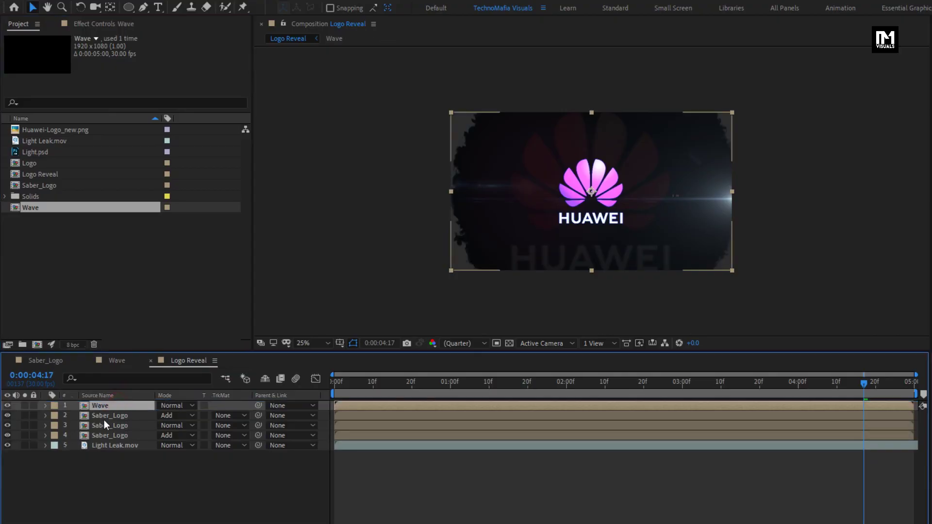
pyautogui.click(104, 419)
pyautogui.click(221, 415)
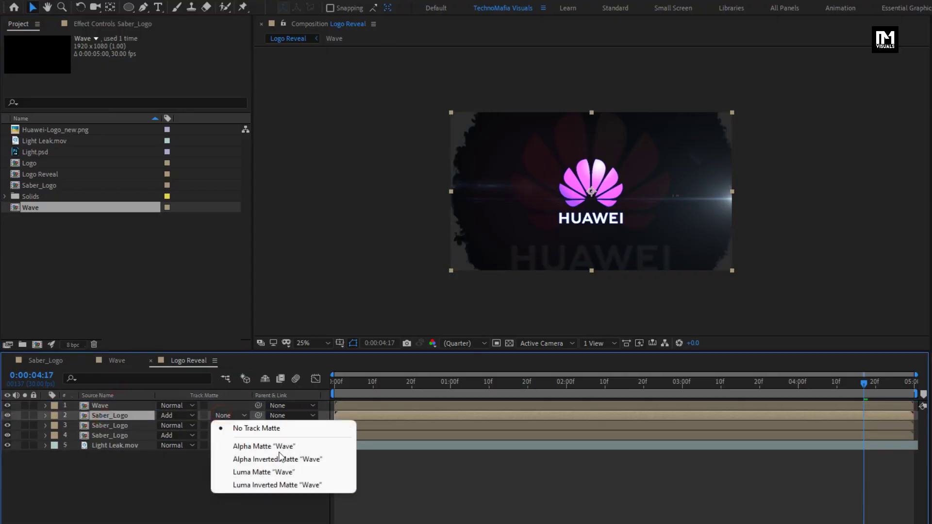
pyautogui.click(301, 472)
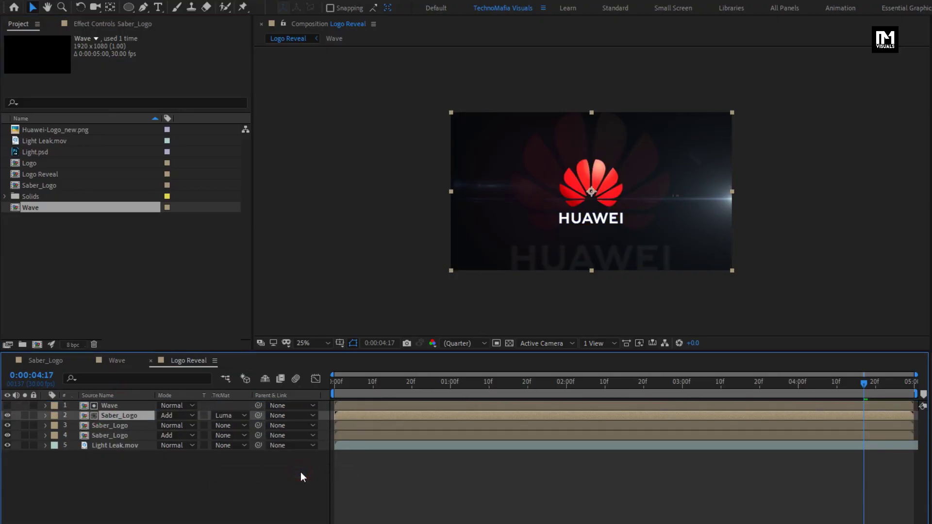
pyautogui.click(354, 382)
pyautogui.moveTo(354, 381)
pyautogui.mouseDown()
pyautogui.moveTo(706, 383)
pyautogui.moveTo(499, 385)
pyautogui.mouseUp()
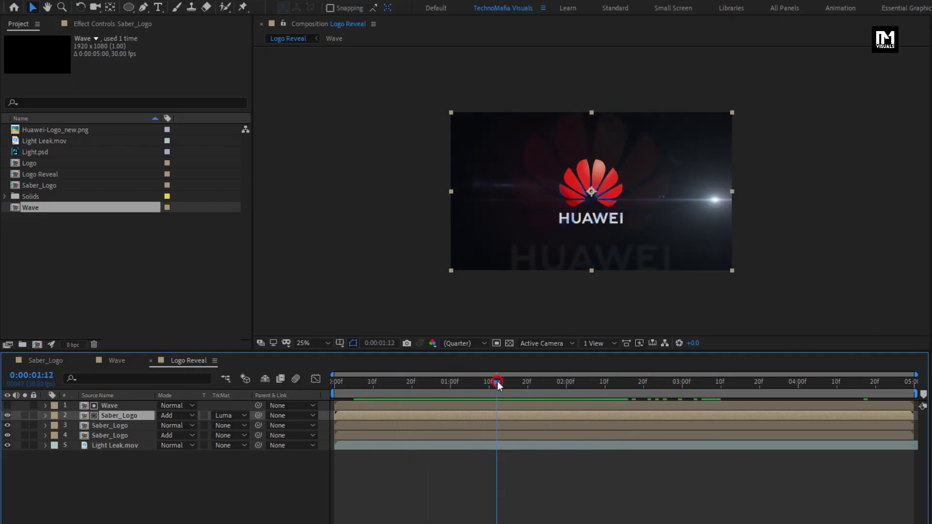
# Duplicate the Wave matte and its blue Saber_Logo layer together, and set the new Saber_Logo copy's blending mode to Overlay.
pyautogui.keyDown('shift'); pyautogui.click(121, 405); pyautogui.keyUp('shift')
pyautogui.hotkey('ctrl', 'd')
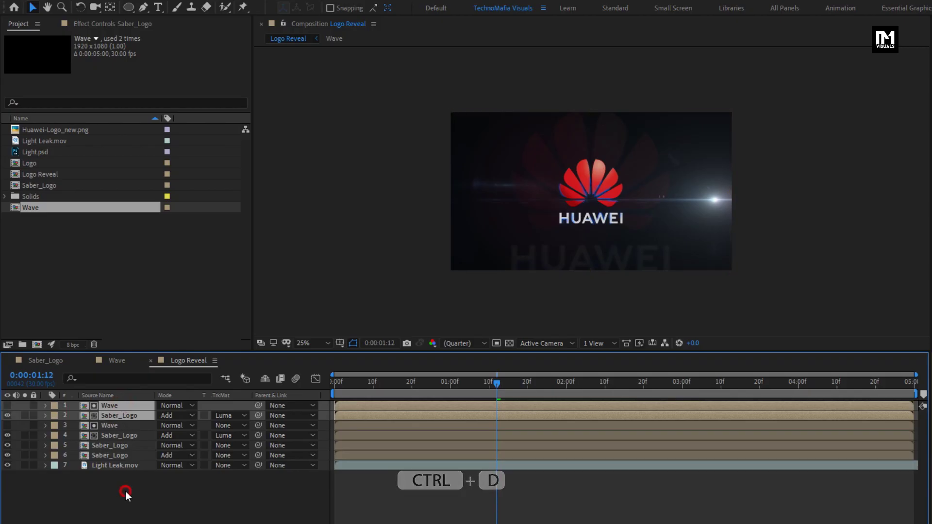
pyautogui.click(125, 491)
pyautogui.click(124, 414)
pyautogui.click(166, 416)
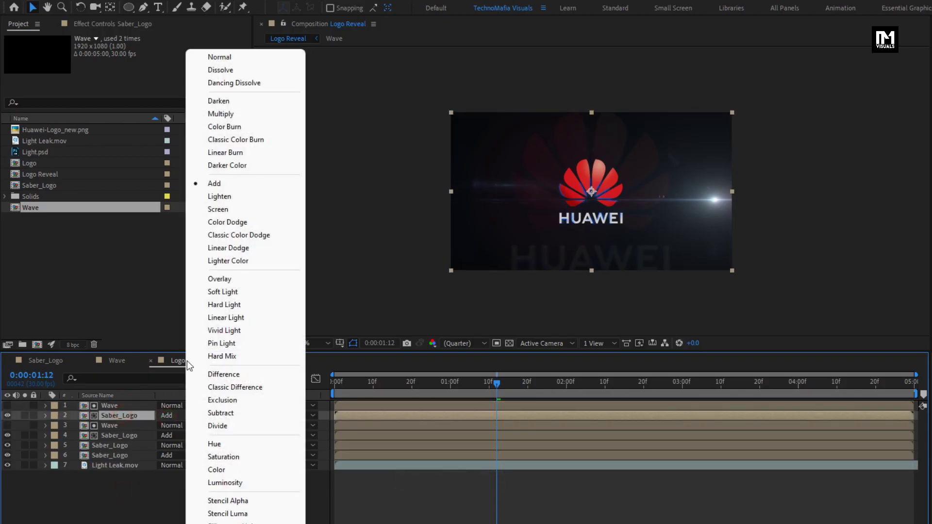
pyautogui.click(204, 278)
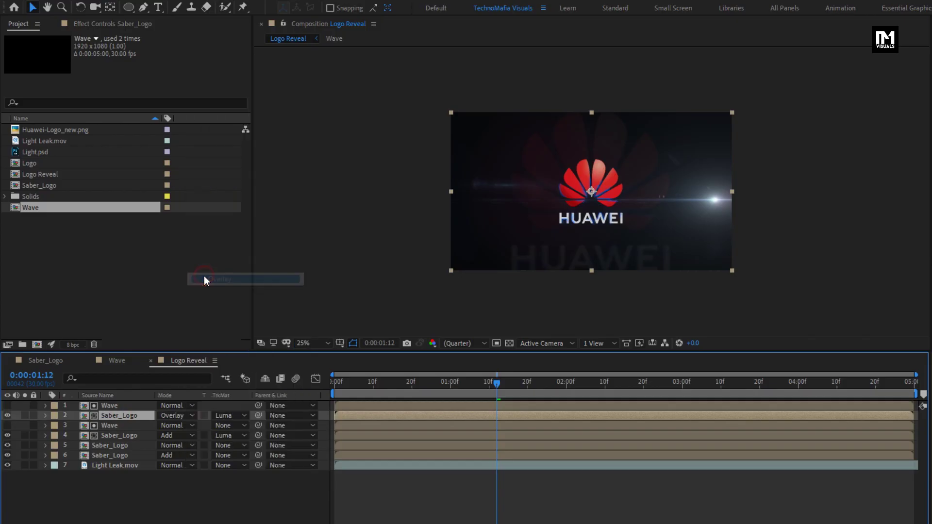
# Set the Glow Threshold of the Overlay Saber_Logo layer to 80%.
pyautogui.click(88, 25)
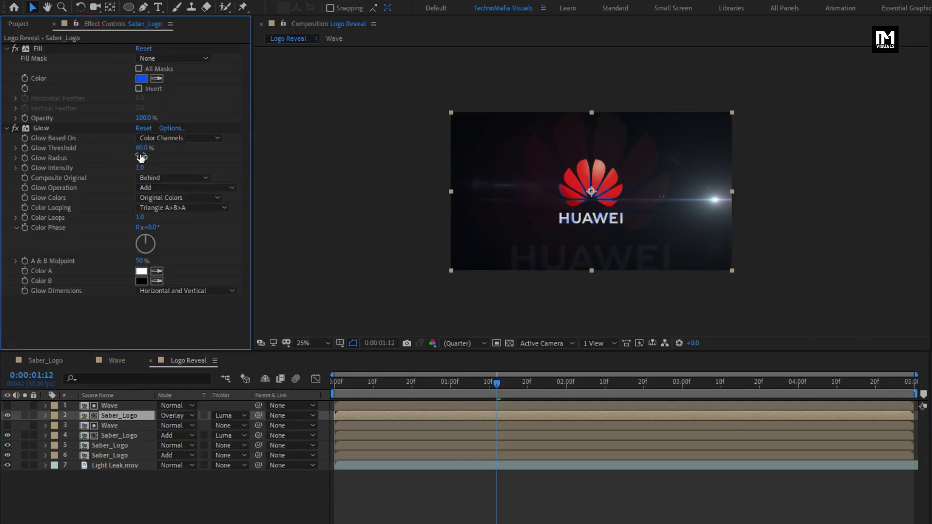
pyautogui.write('80')
pyautogui.press('Return')
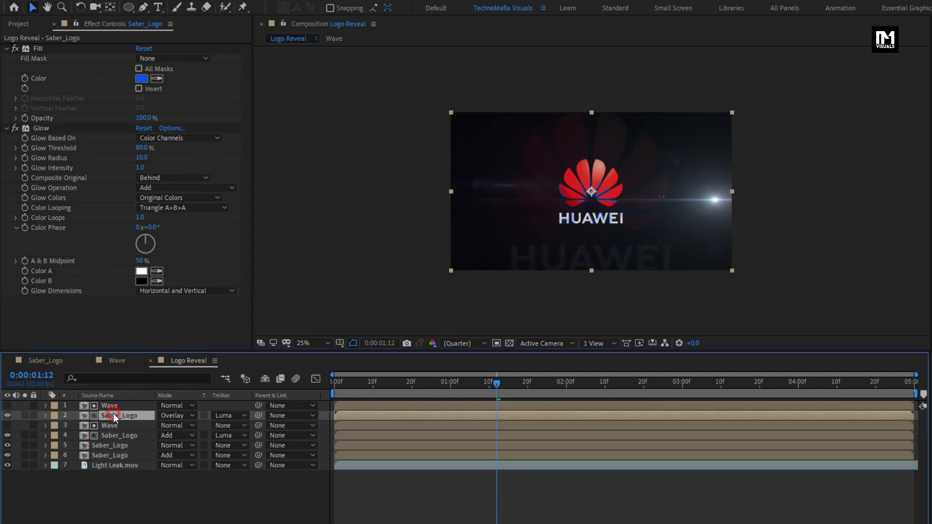
# Duplicate the Overlay Saber_Logo layer together with its Wave matte, and scrub through the result.
pyautogui.hotkey('ctrl', 'd')
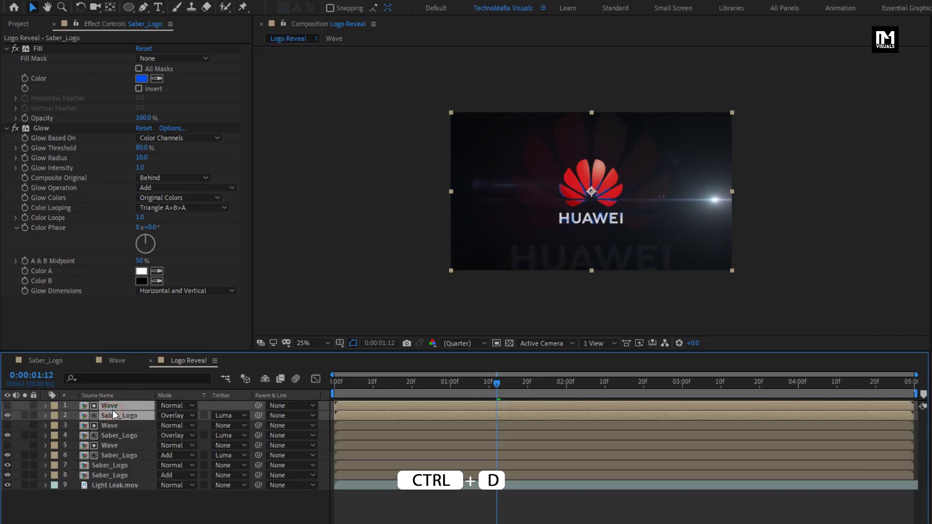
pyautogui.click(139, 512)
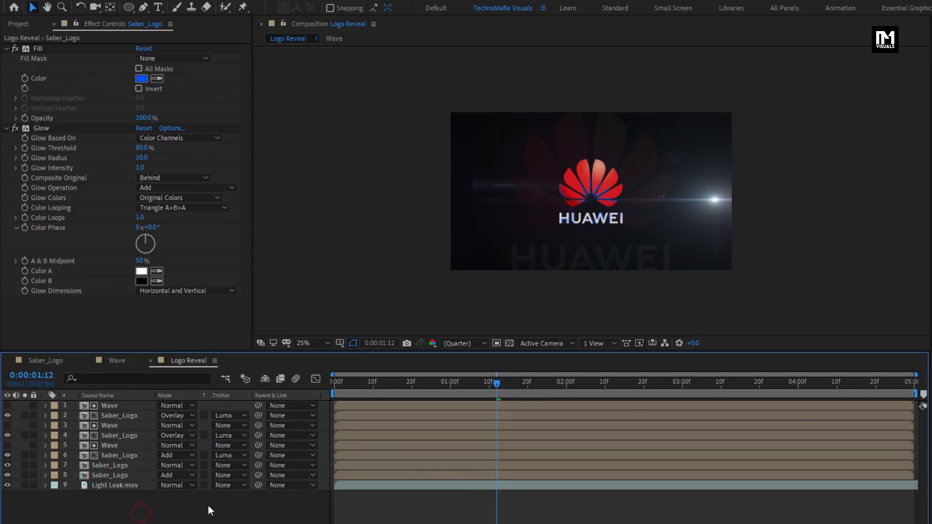
pyautogui.moveTo(384, 375); pyautogui.dragTo(500, 372)
# Turn all five Saber_Logo layers into 3D layers and scrub through the composition.
pyautogui.click(191, 515)
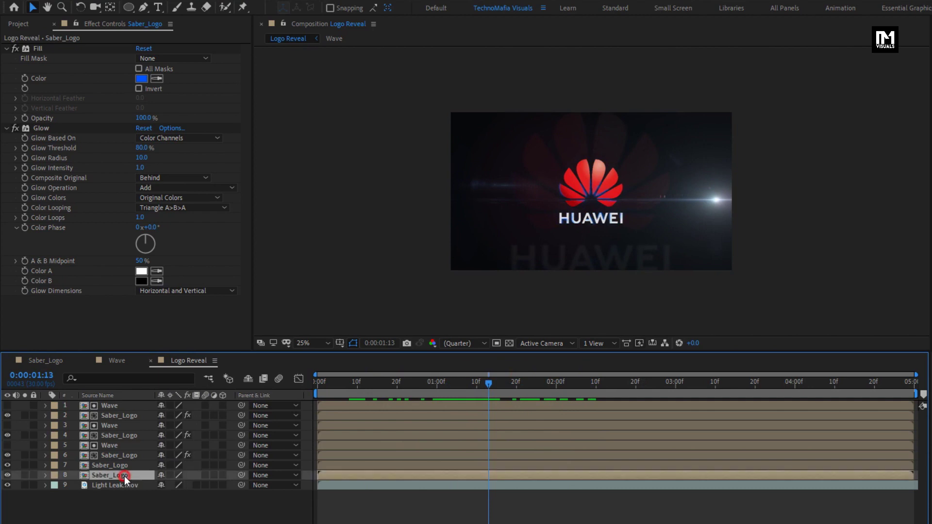
pyautogui.click(124, 421)
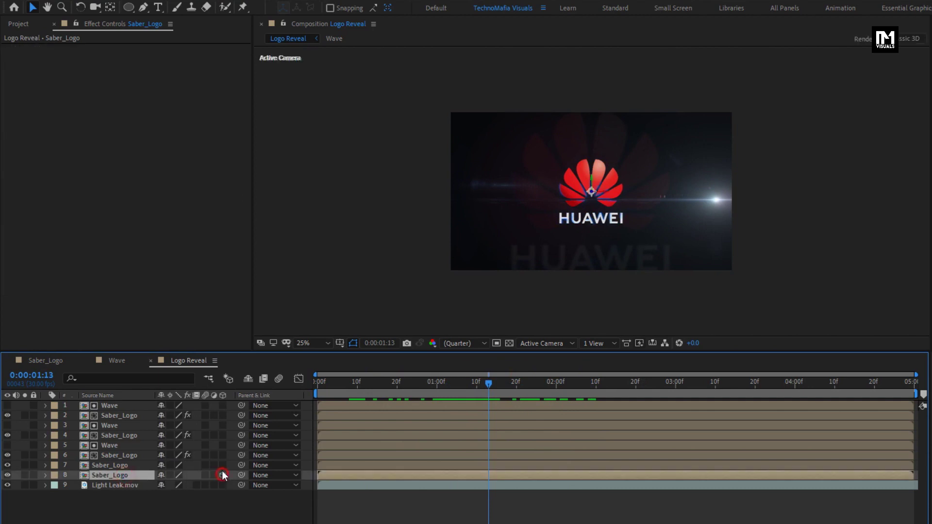
pyautogui.click(223, 465)
pyautogui.click(223, 456)
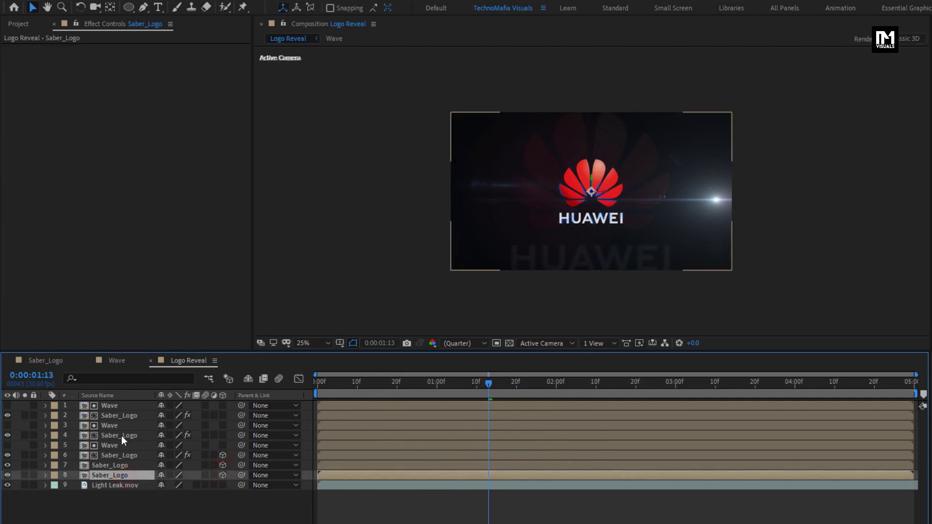
pyautogui.click(121, 436)
pyautogui.click(222, 436)
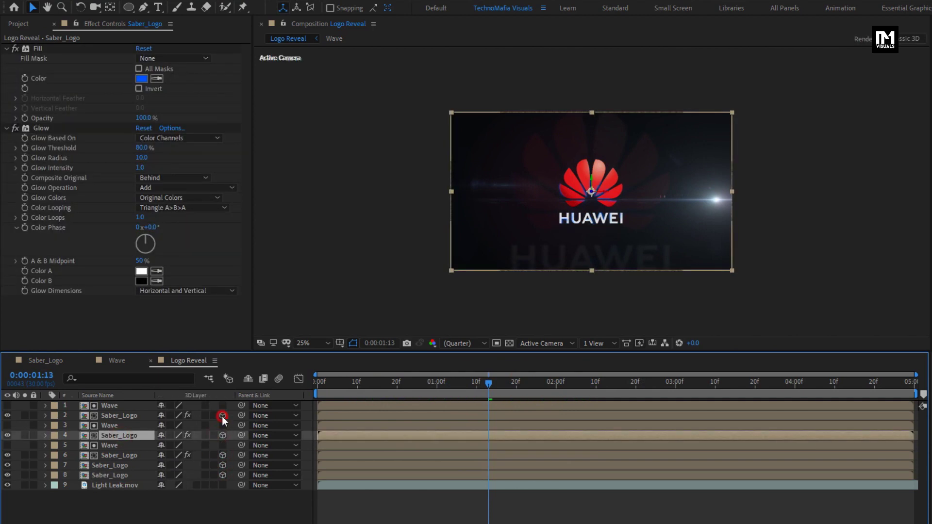
pyautogui.click(223, 416)
pyautogui.moveTo(378, 380); pyautogui.dragTo(518, 380)
# Add a two-node camera named Camera 1 with the 50mm preset to Logo Reveal.
pyautogui.rightClick(123, 514)
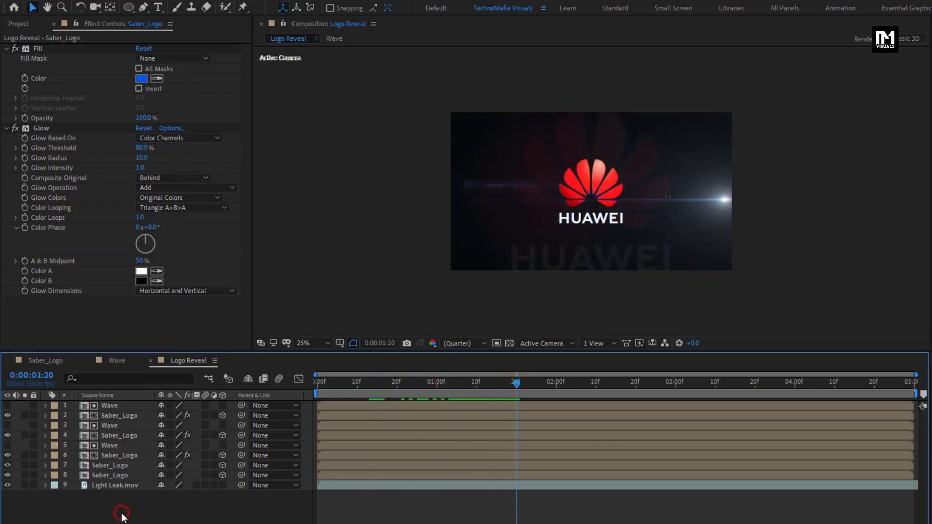
pyautogui.moveTo(183, 381)
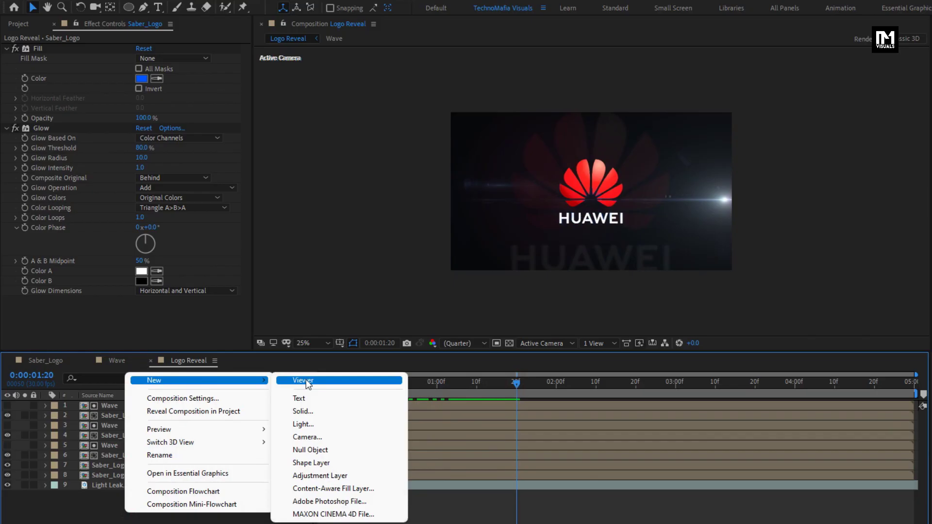
pyautogui.click(309, 436)
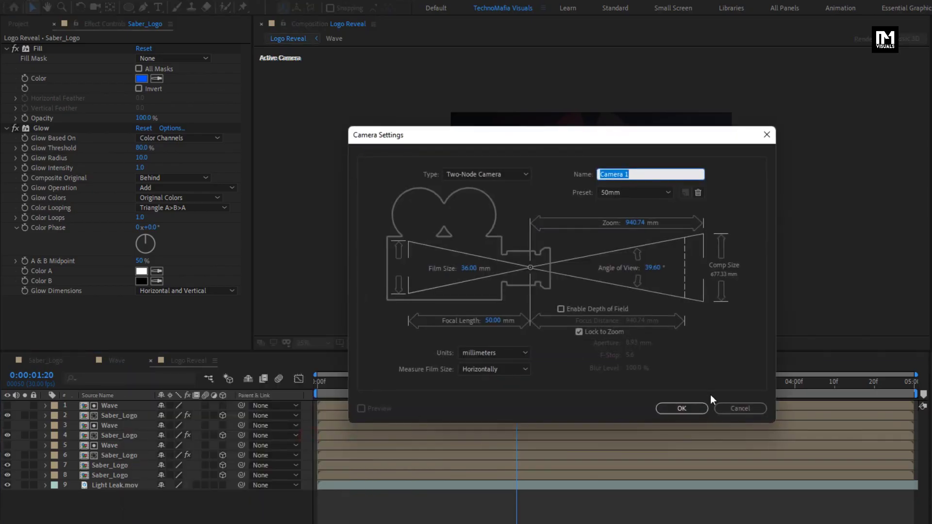
pyautogui.click(687, 408)
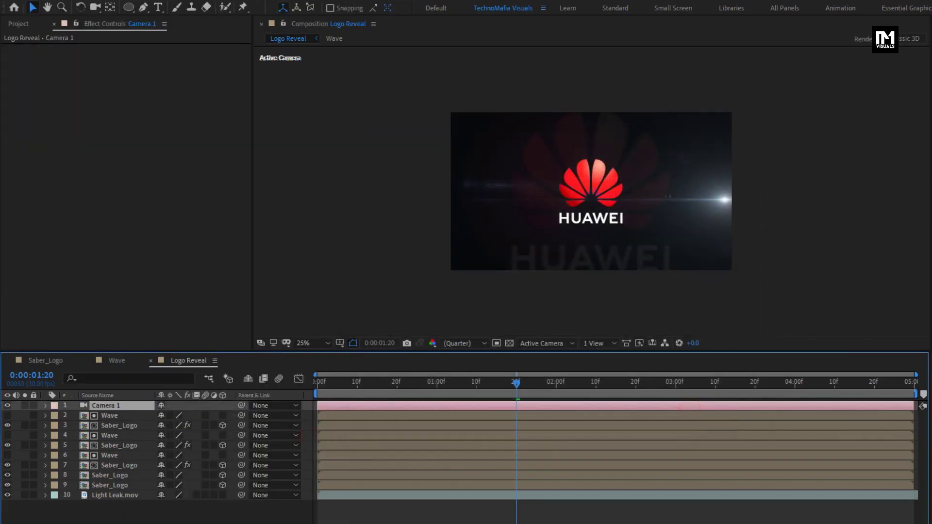
# Add a null object, make it a 3D layer, and parent Camera 1 to it.
pyautogui.rightClick(189, 510)
pyautogui.moveTo(281, 398)
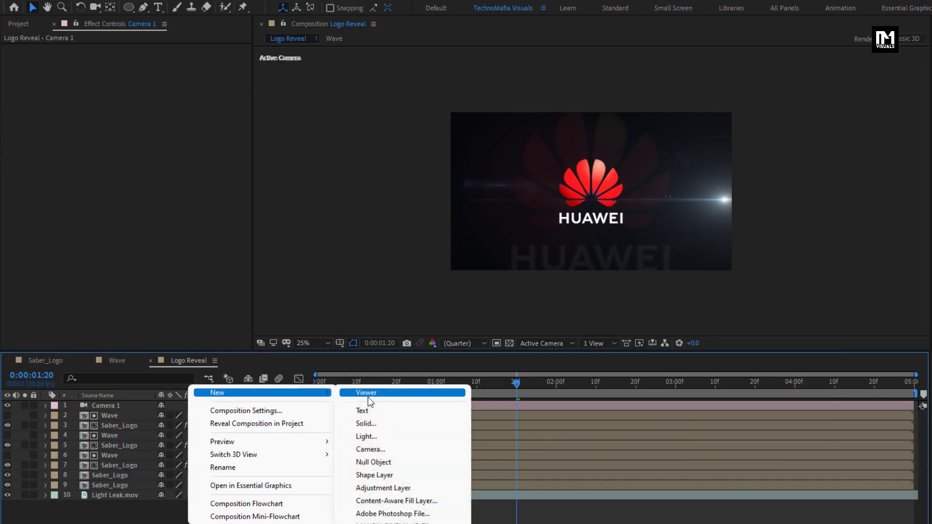
pyautogui.click(368, 461)
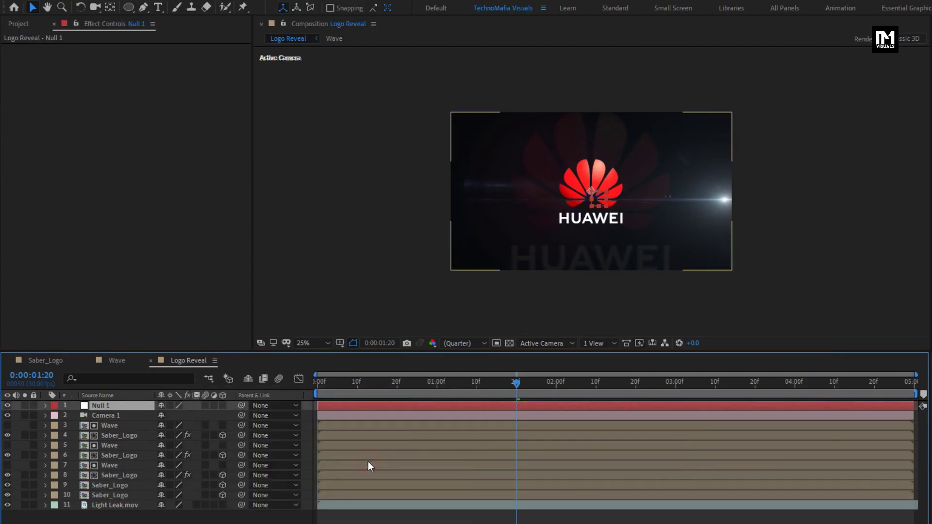
pyautogui.click(224, 406)
pyautogui.click(104, 416)
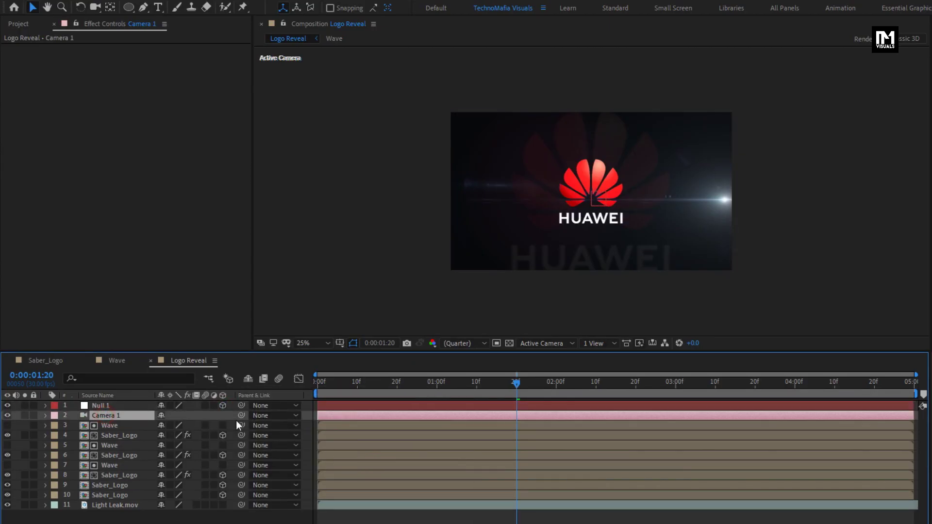
pyautogui.click(267, 416)
pyautogui.click(286, 275)
# Keyframe the null's Position at 0:00:04:28, and set its Z position to 2478 at 0:00:00:00.
pyautogui.press('p')
pyautogui.click(118, 406)
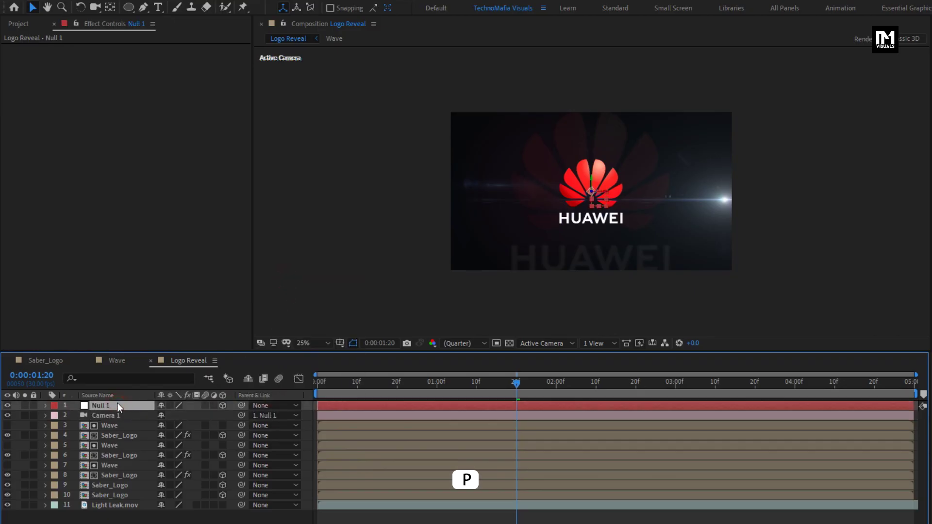
pyautogui.press('p')
pyautogui.moveTo(580, 388); pyautogui.dragTo(910, 388)
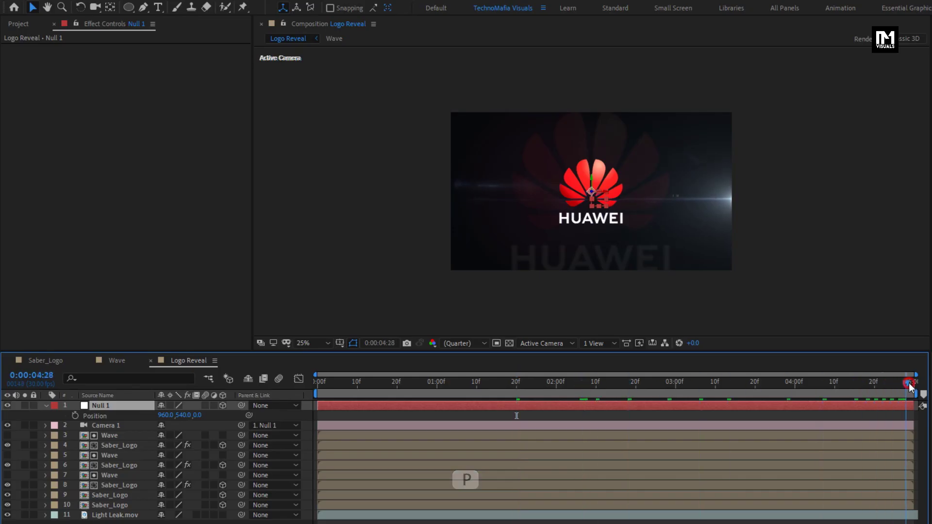
pyautogui.click(75, 416)
pyautogui.moveTo(327, 388); pyautogui.dragTo(288, 380)
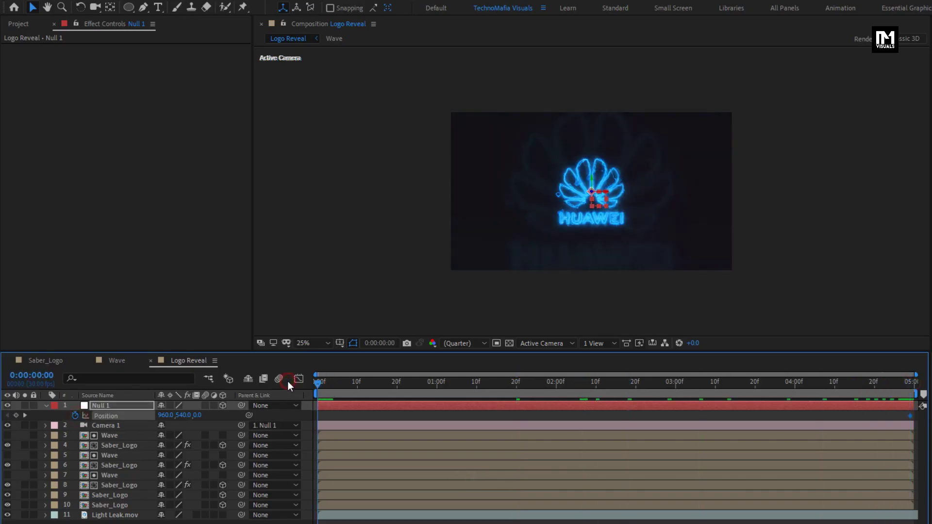
pyautogui.moveTo(210, 416); pyautogui.dragTo(770, 417)
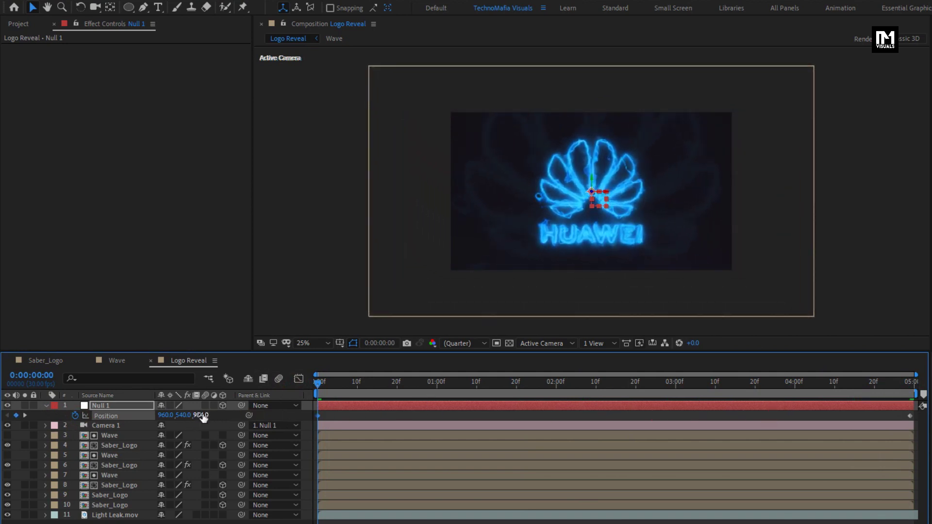
pyautogui.moveTo(203, 416); pyautogui.dragTo(852, 397)
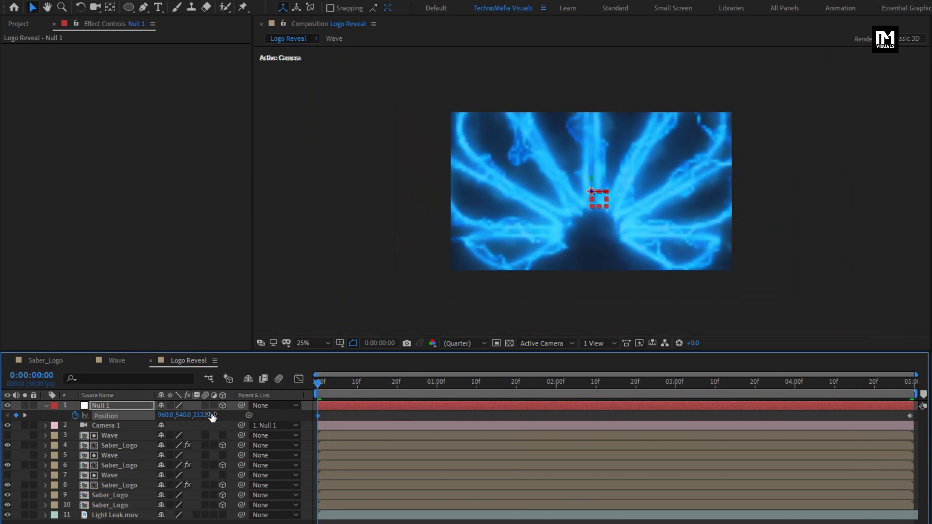
pyautogui.moveTo(212, 417); pyautogui.dragTo(403, 412)
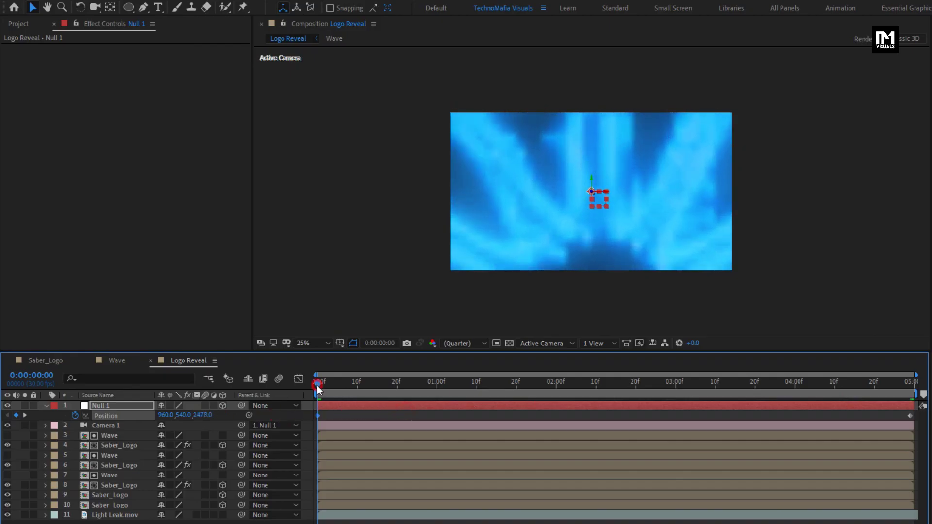
# Scrub through the camera move and apply Easy Ease to both Position keyframes of the null.
pyautogui.moveTo(319, 387); pyautogui.dragTo(597, 386)
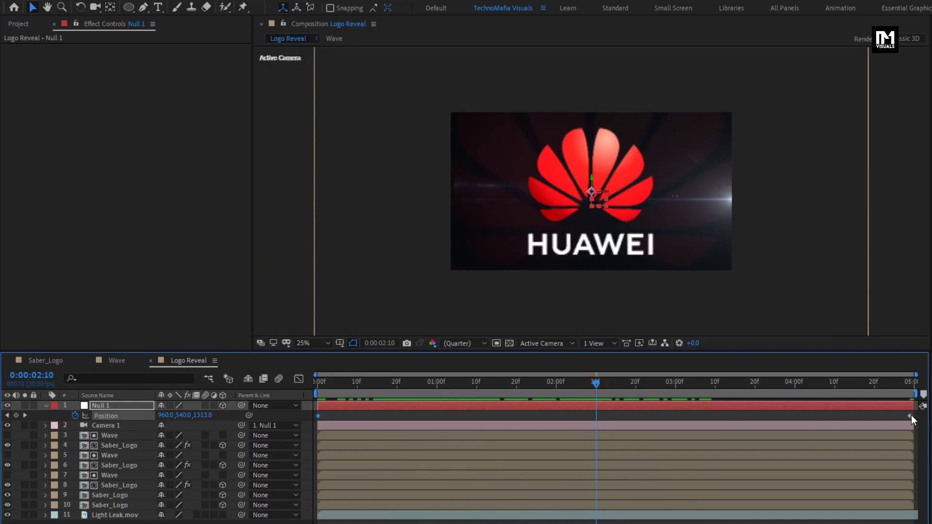
pyautogui.click(775, 414)
pyautogui.rightClick(317, 416)
pyautogui.moveTo(412, 509)
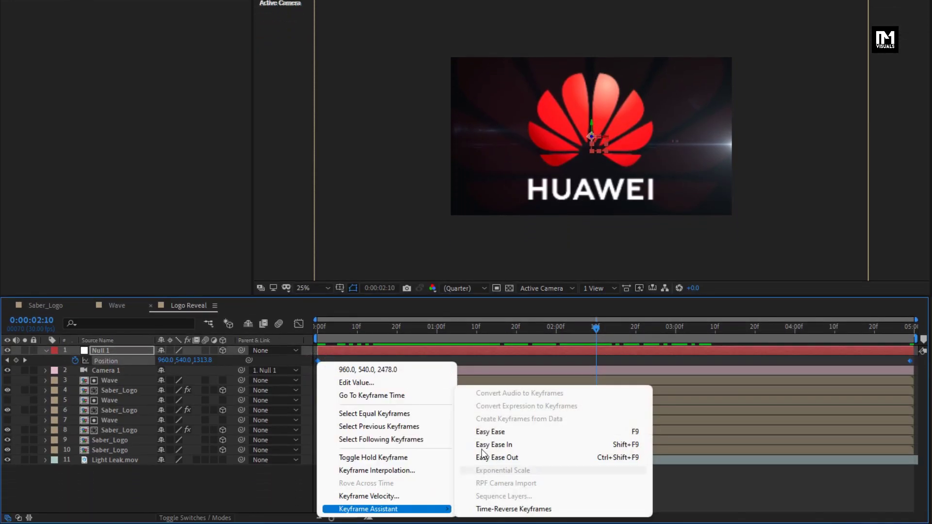
pyautogui.click(488, 427)
# Reshape the null's Position speed curve to peak at about frame 20 with a long slowdown, preview the move, and collapse the null.
pyautogui.click(299, 324)
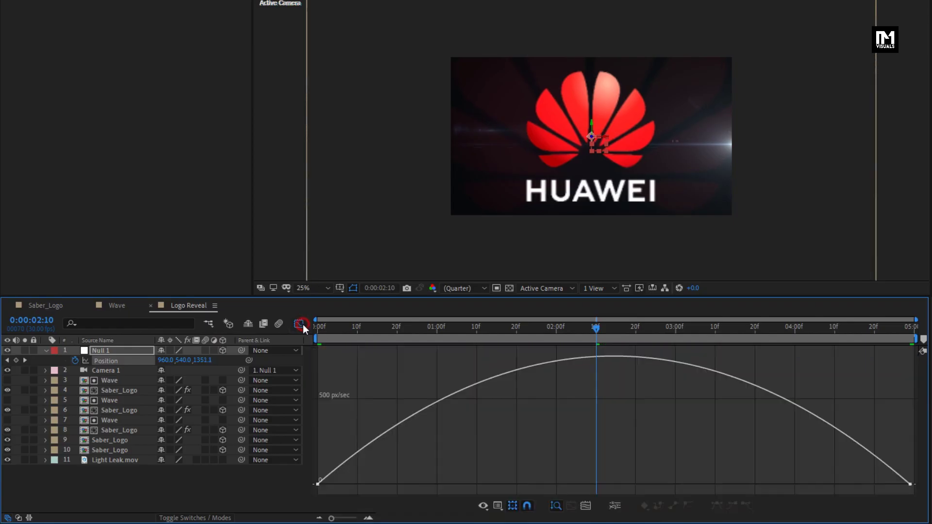
pyautogui.click(857, 454)
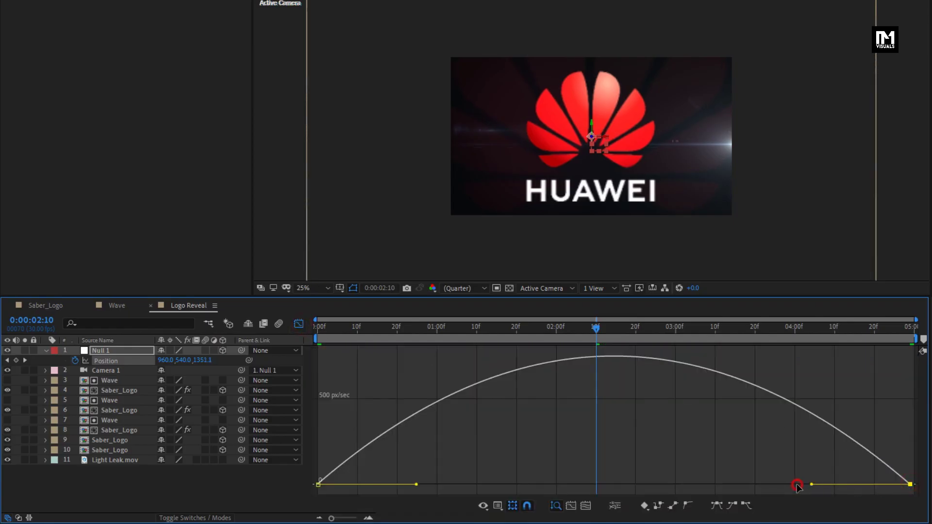
pyautogui.moveTo(797, 486); pyautogui.dragTo(491, 483)
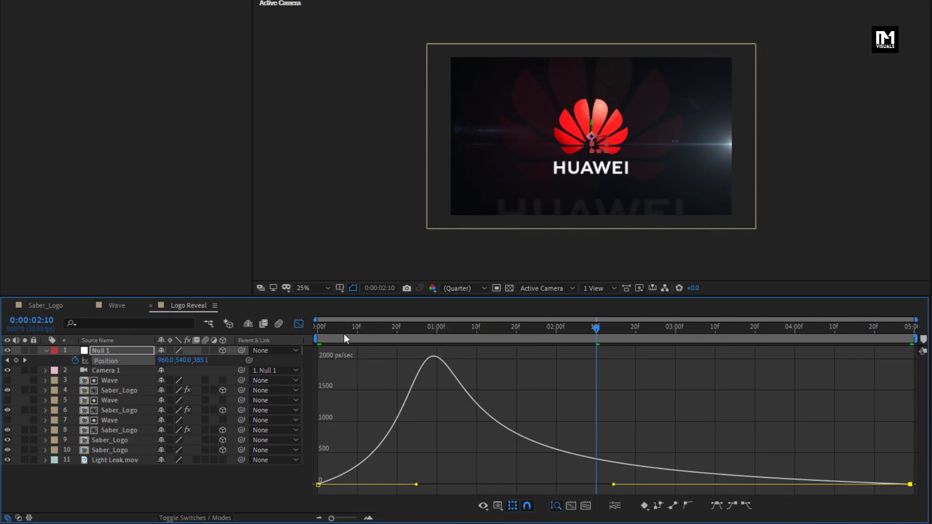
pyautogui.moveTo(343, 339); pyautogui.dragTo(470, 337)
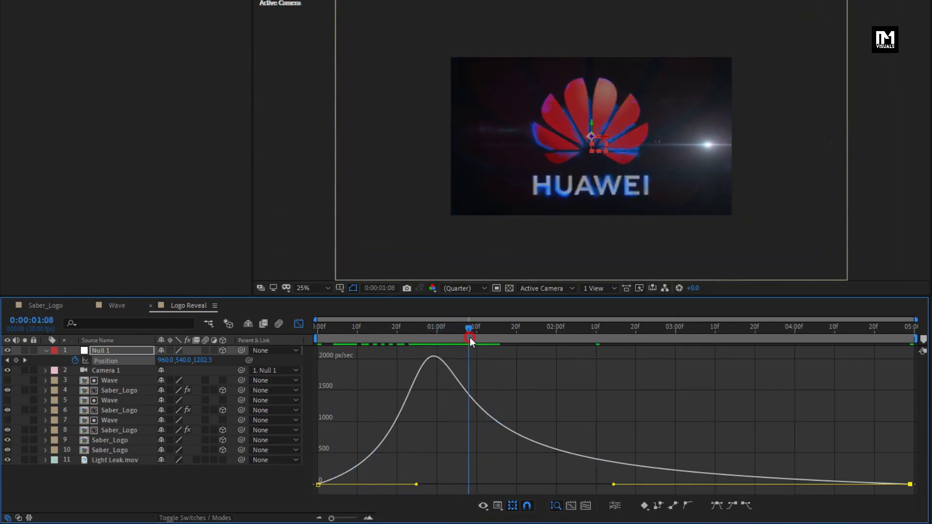
pyautogui.moveTo(416, 484); pyautogui.dragTo(382, 484)
pyautogui.moveTo(368, 338); pyautogui.dragTo(520, 340)
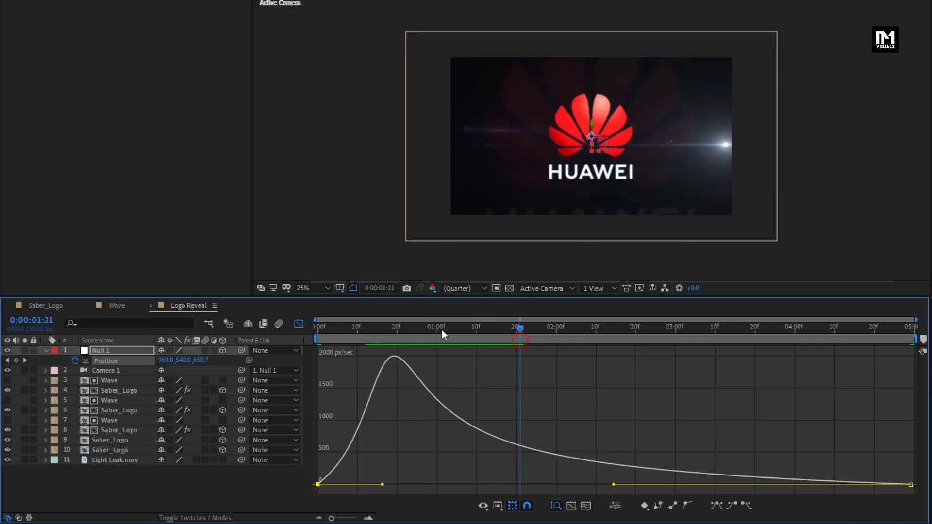
pyautogui.click(301, 323)
pyautogui.moveTo(336, 327); pyautogui.dragTo(448, 329)
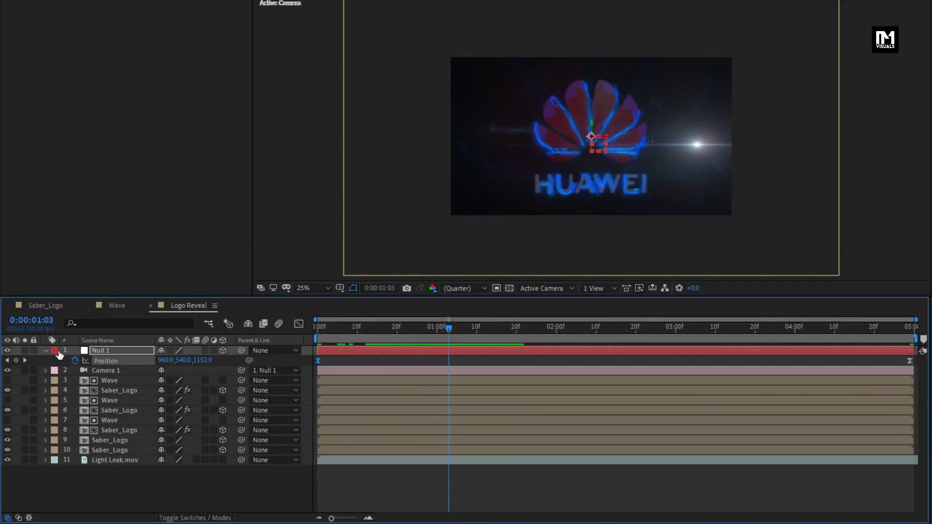
pyautogui.click(46, 350)
# Reveal the Position property of all five Saber_Logo layers in the Logo Reveal composition.
pyautogui.click(109, 381)
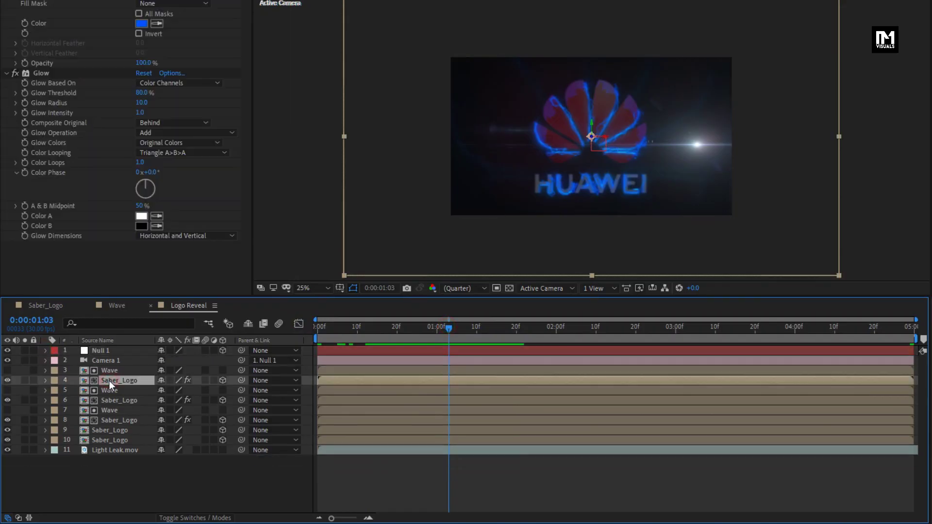
pyautogui.press('p')
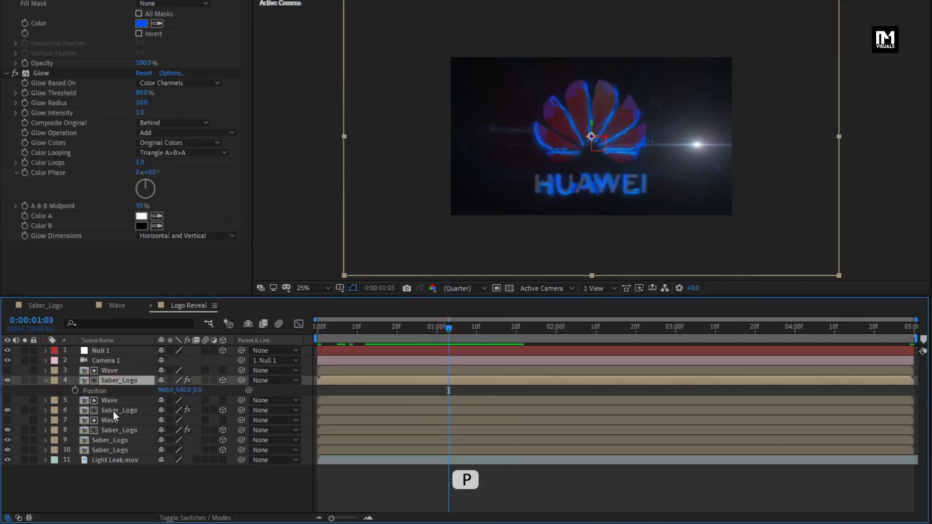
pyautogui.click(113, 410)
pyautogui.press('p')
pyautogui.click(116, 442)
pyautogui.press('p')
pyautogui.click(115, 460)
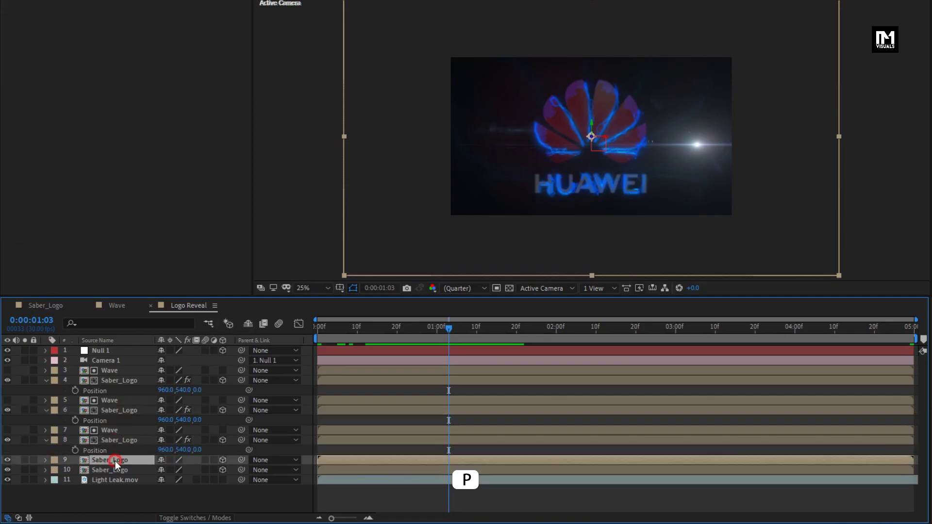
pyautogui.press('p')
pyautogui.click(113, 479)
pyautogui.press('p')
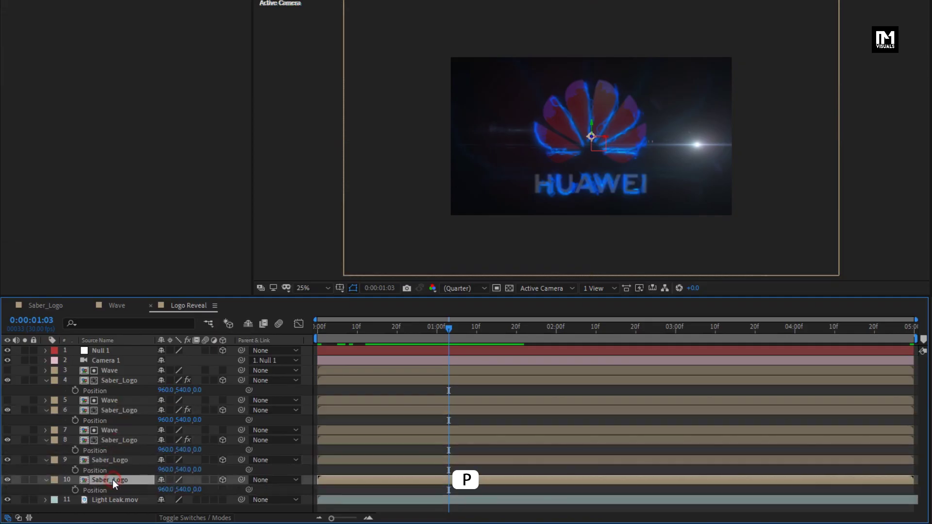
# Set the Z positions of the upper four Saber_Logo layers, from top to bottom, to -12, -4, 4 and 8.
pyautogui.click(197, 390)
pyautogui.press('Return')
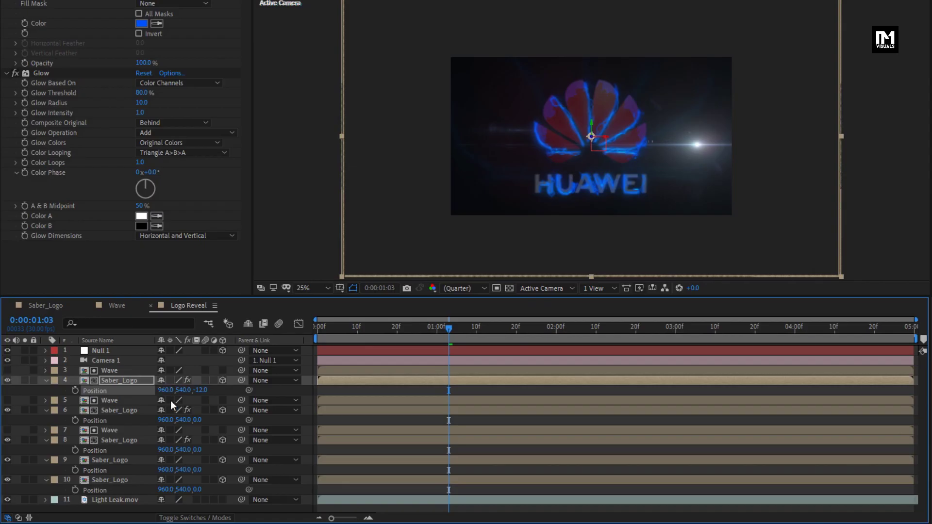
pyautogui.click(198, 420)
pyautogui.press('Return')
pyautogui.click(198, 451)
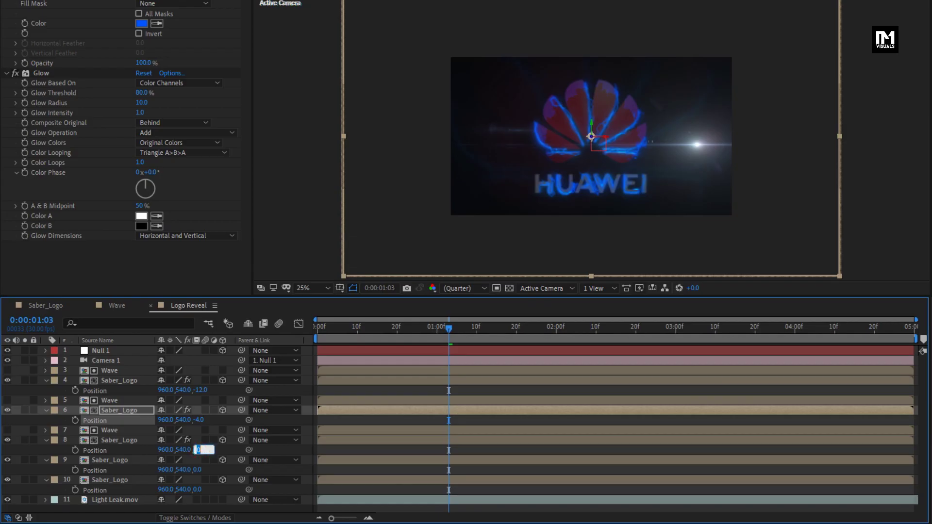
pyautogui.write('4')
pyautogui.press('Return')
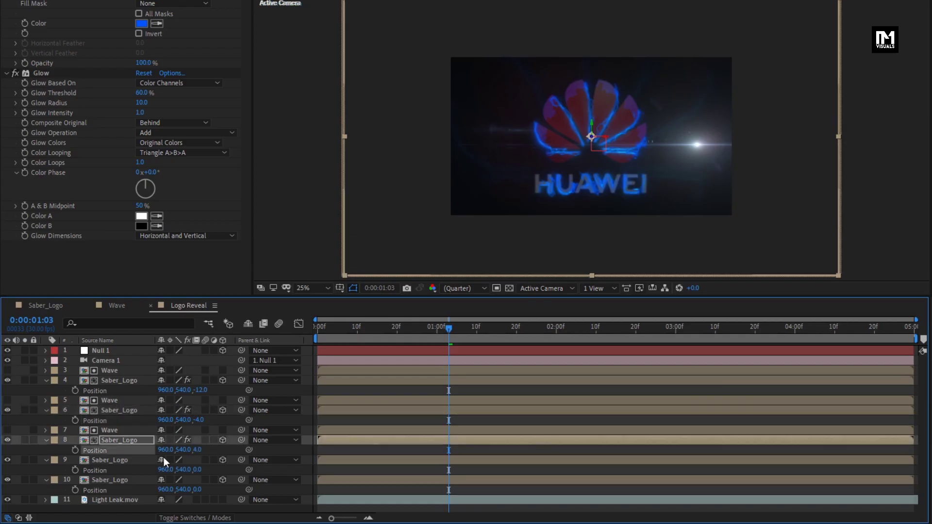
pyautogui.click(198, 469)
pyautogui.write('8')
pyautogui.press('Return')
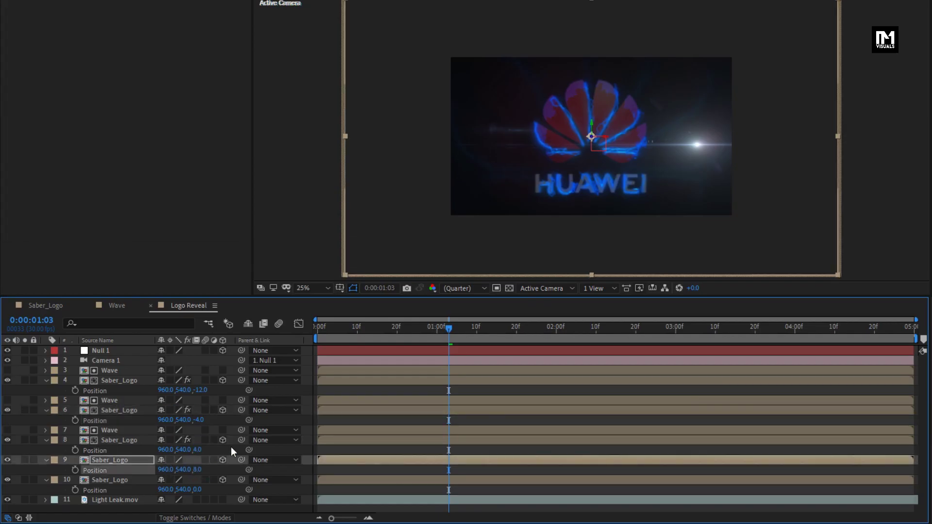
# At 0:00:03:17, set the lowest Saber_Logo layer's Z position to -295, and collapse all layer properties.
pyautogui.moveTo(410, 328); pyautogui.dragTo(746, 329)
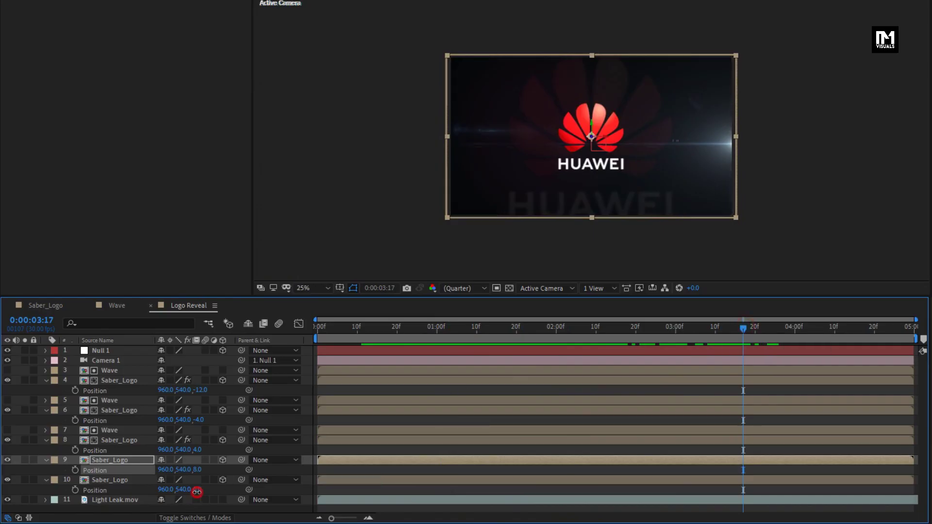
pyautogui.moveTo(197, 493); pyautogui.dragTo(66, 479)
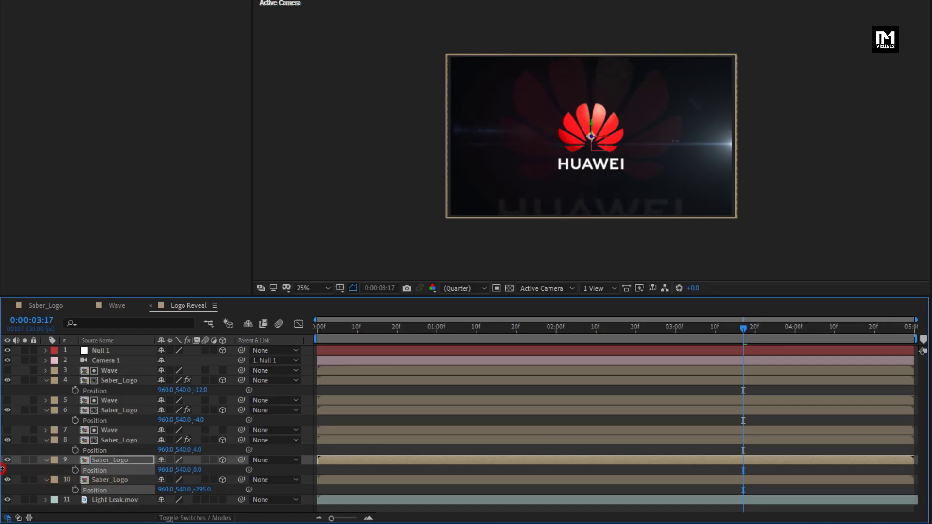
pyautogui.hotkey('ctrl', 'Down')
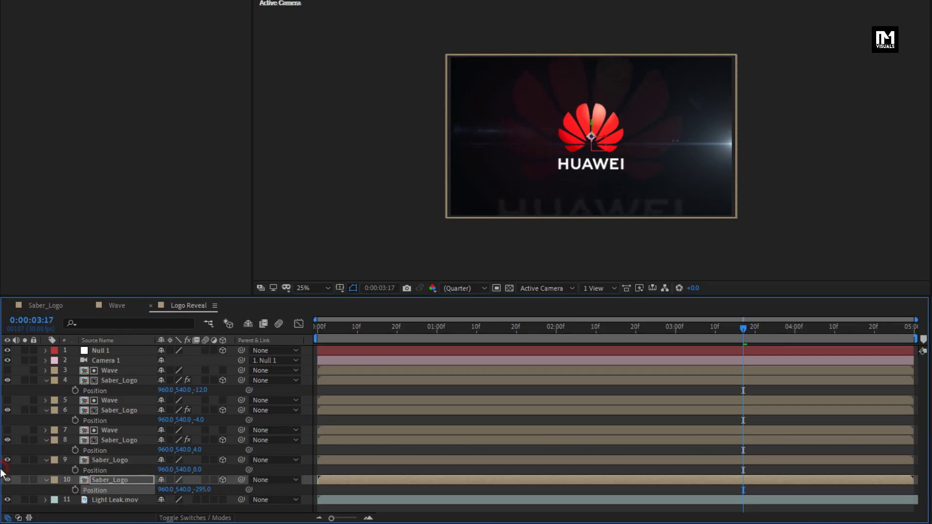
pyautogui.click(47, 480)
pyautogui.click(45, 502)
pyautogui.press('u')
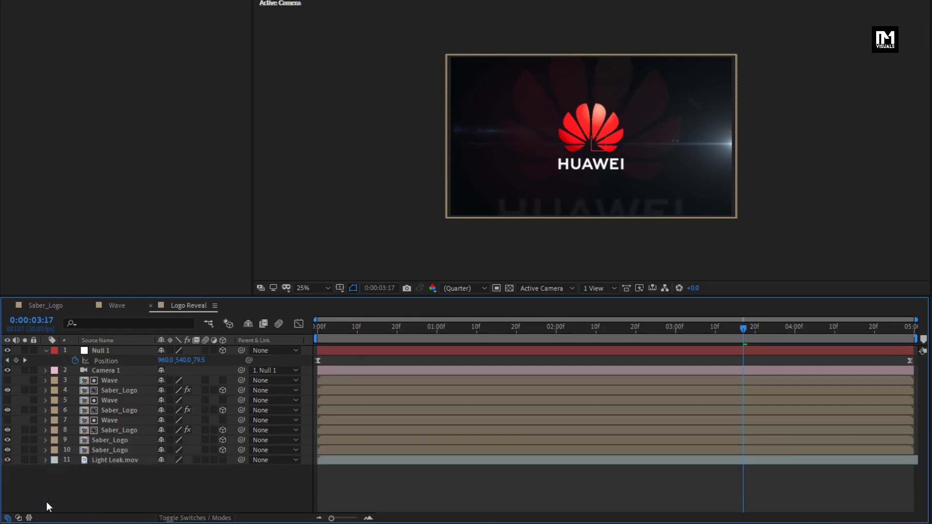
pyautogui.click(46, 350)
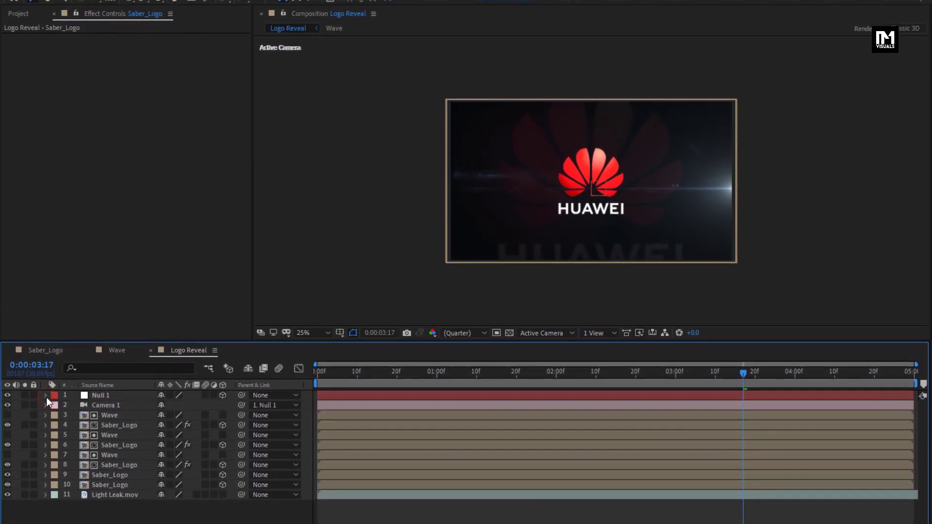
# Add Light.psd above Null 1 as a 3D layer and set its blending mode to Add.
pyautogui.click(19, 24)
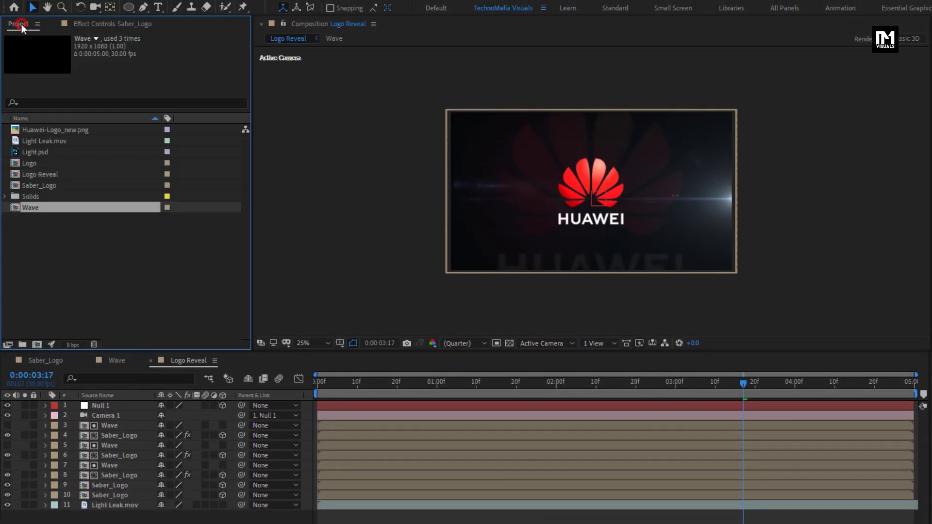
pyautogui.moveTo(42, 154); pyautogui.dragTo(118, 403)
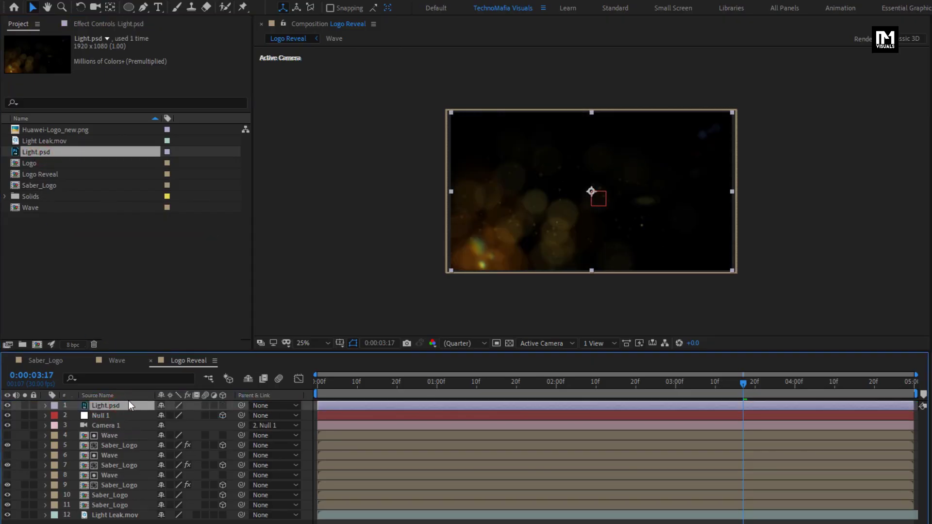
pyautogui.click(223, 406)
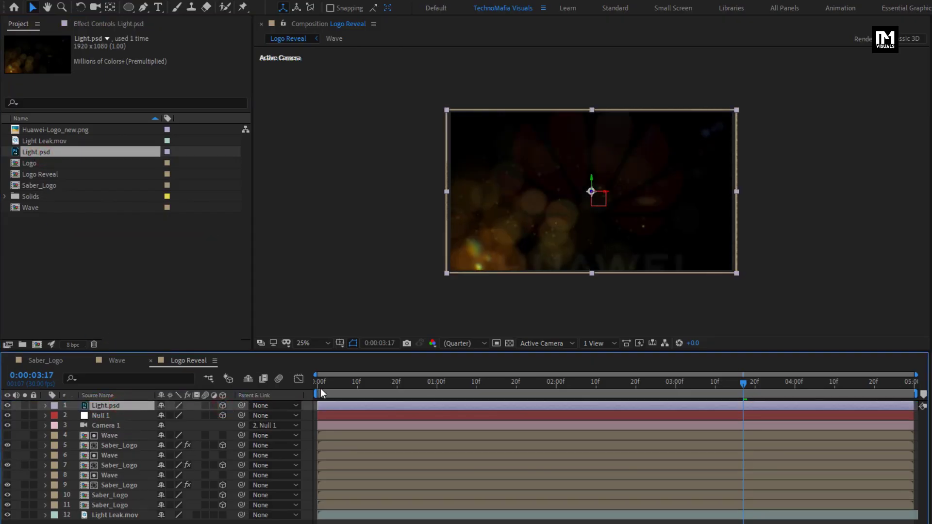
pyautogui.moveTo(326, 386); pyautogui.dragTo(616, 386)
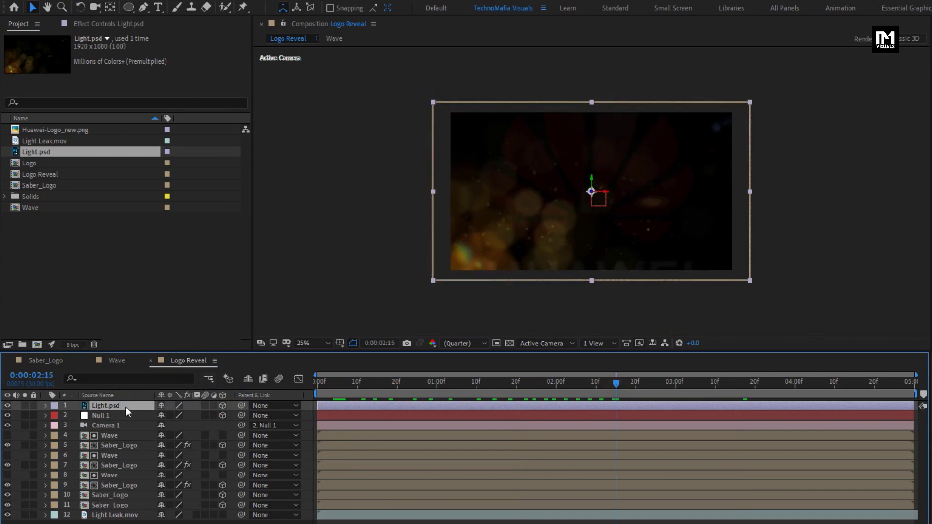
pyautogui.press('F4')
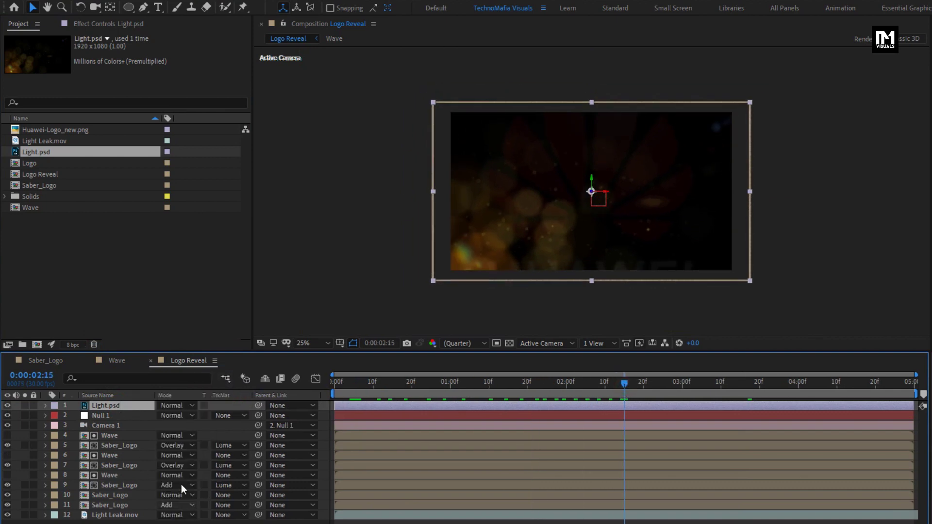
pyautogui.click(171, 407)
pyautogui.click(229, 184)
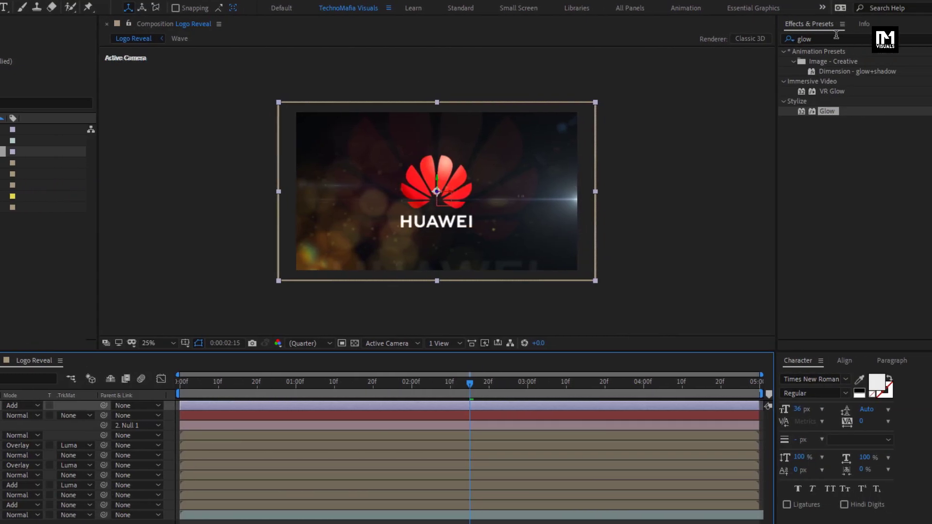
# Apply Fast Box Blur to Light.psd with Blur Radius 20, Iterations 1 and Repeat Edge Pixels enabled.
pyautogui.click(831, 38)
pyautogui.write('fast')
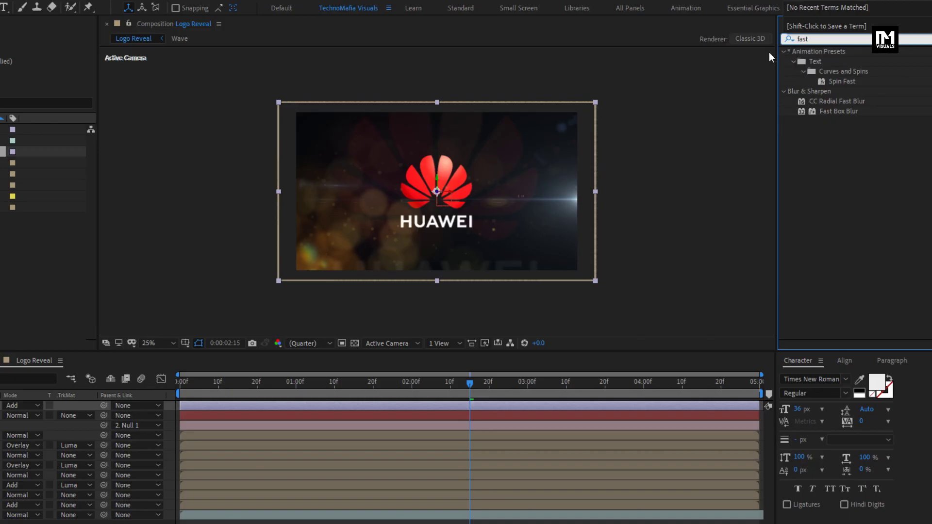
pyautogui.click(829, 112)
pyautogui.doubleClick(834, 112)
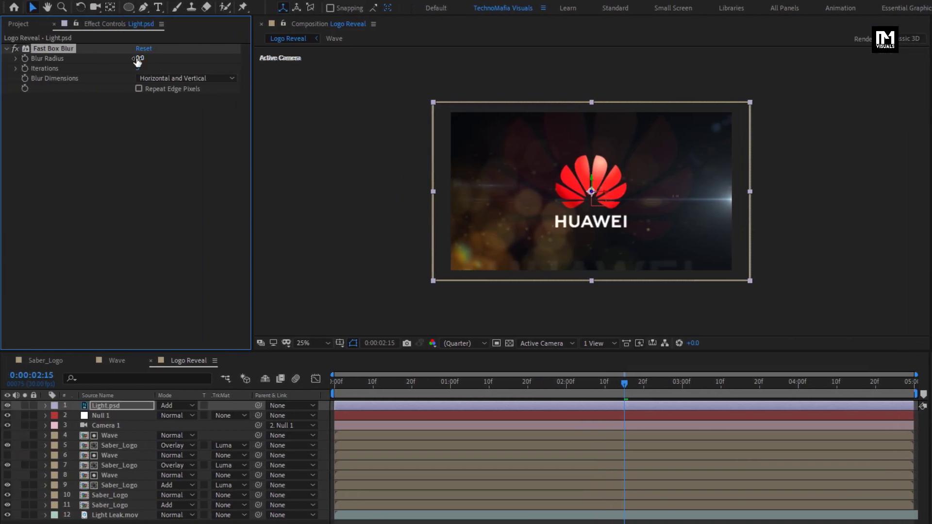
pyautogui.click(139, 58)
pyautogui.click(138, 89)
pyautogui.click(137, 68)
pyautogui.write('1')
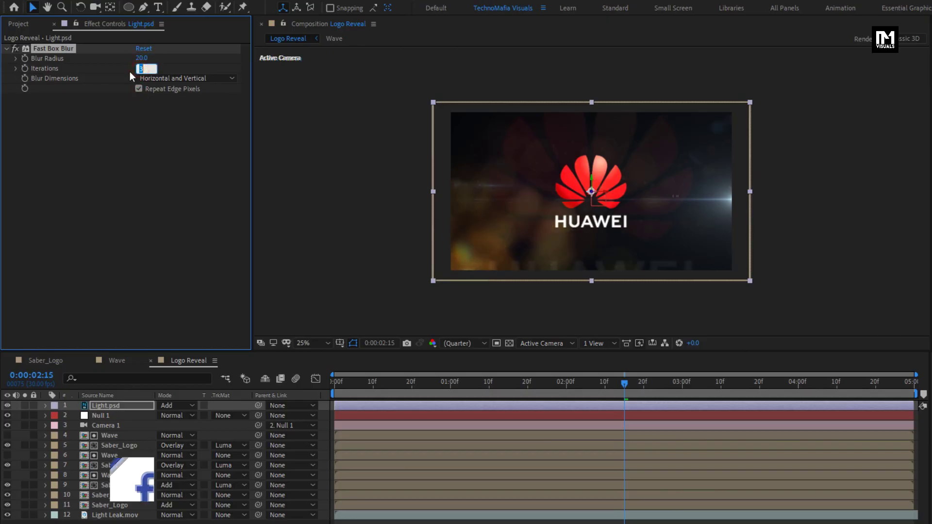
pyautogui.press('Return')
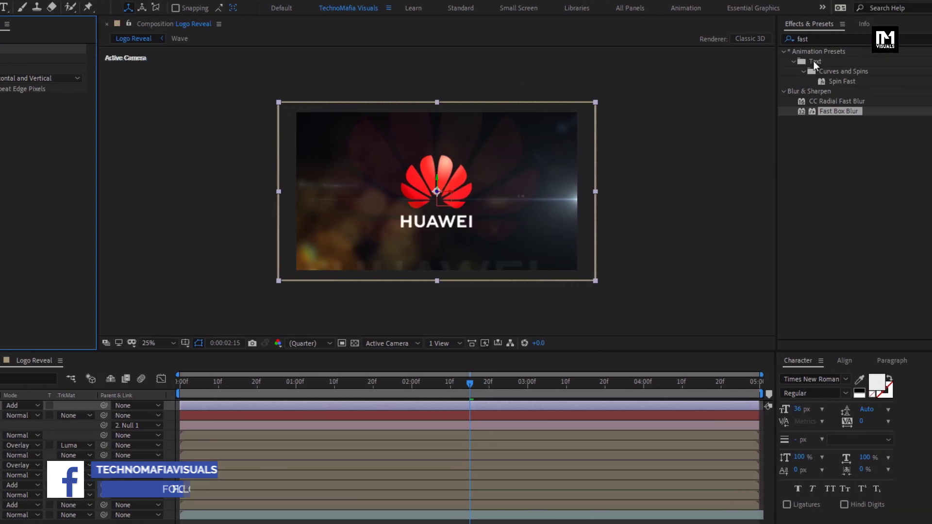
# Apply the Tint effect to Light.psd and map white to a dark grey.
pyautogui.click(817, 38)
pyautogui.write('tint')
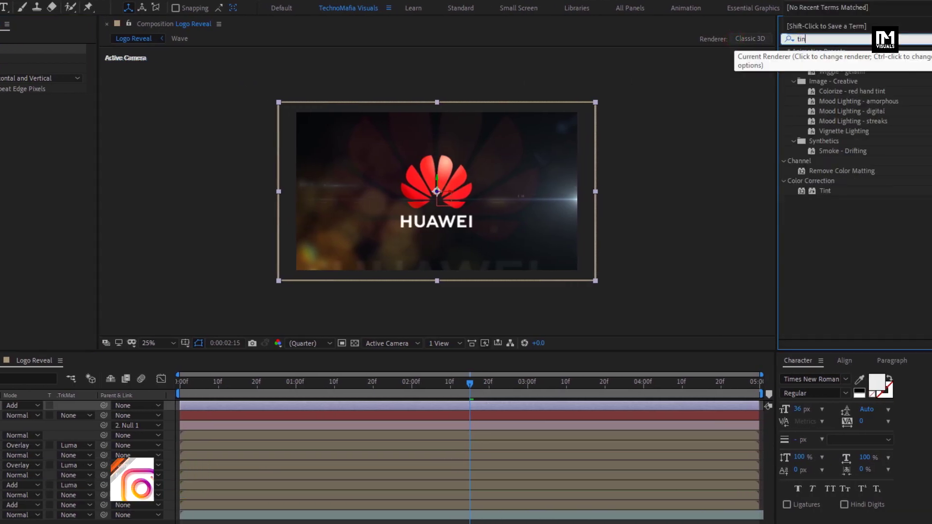
pyautogui.click(824, 91)
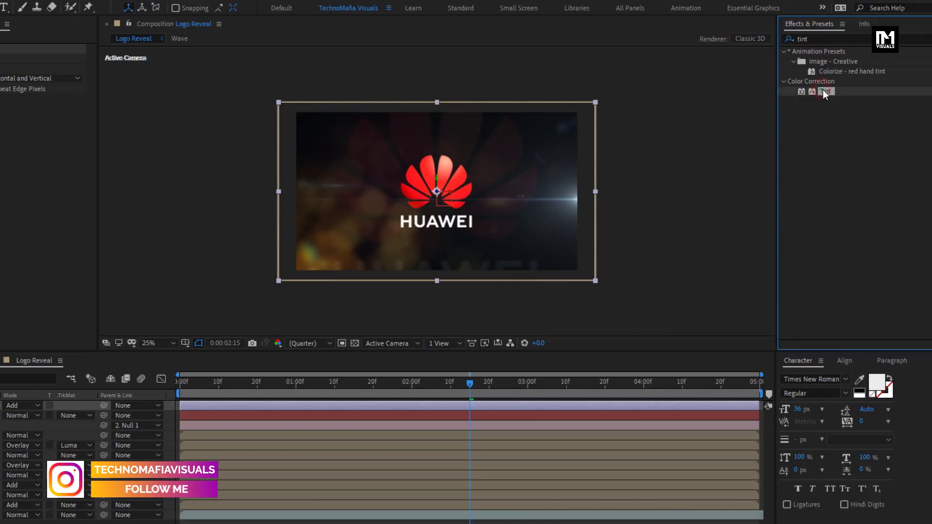
pyautogui.doubleClick(823, 90)
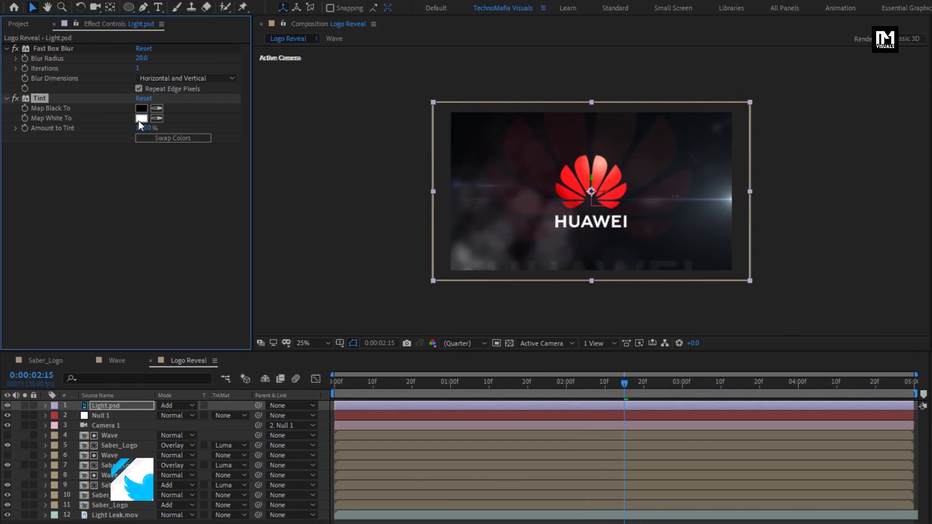
pyautogui.click(141, 118)
pyautogui.moveTo(420, 293); pyautogui.dragTo(423, 314)
pyautogui.click(671, 212)
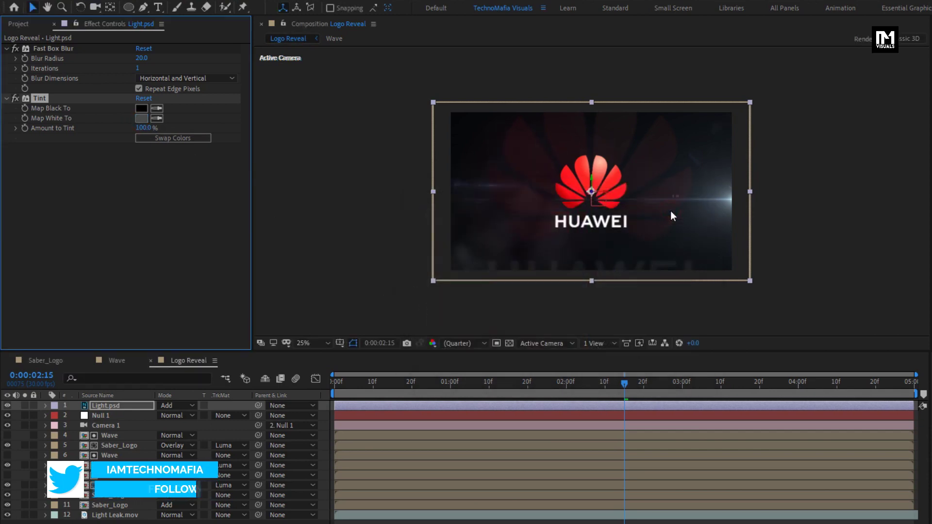
# Add the expression wiggle(9,45) to Amount to Tint on Light.psd, scrub through the flicker, and collapse the layer.
pyautogui.press('alt')
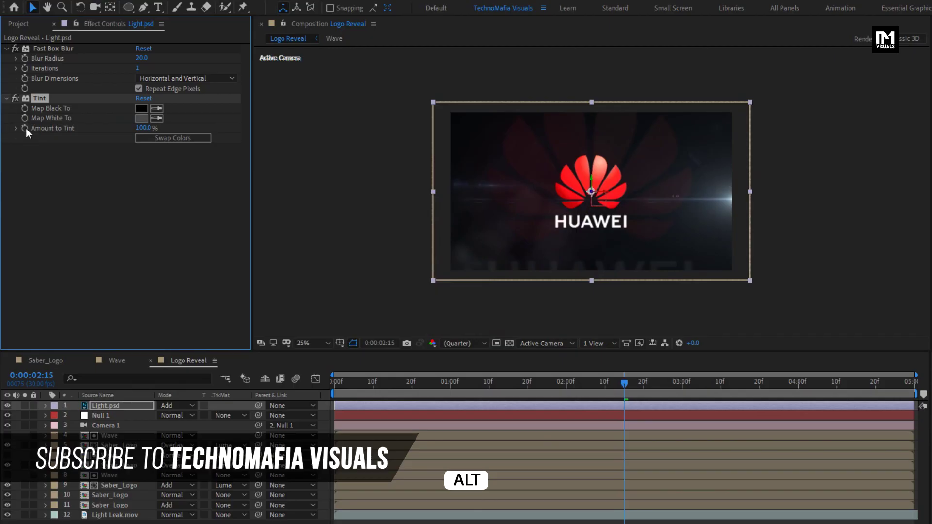
pyautogui.keyDown('alt'); pyautogui.click(25, 129); pyautogui.keyUp('alt')
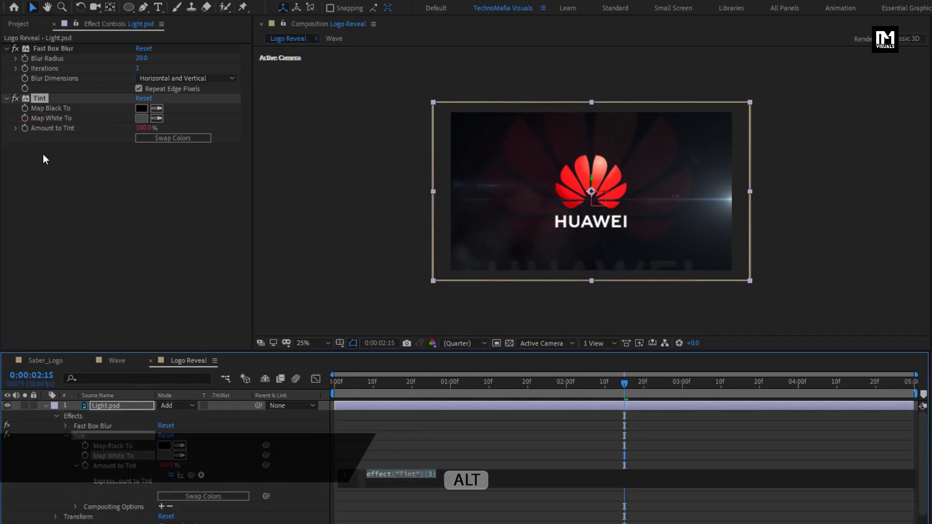
pyautogui.write('wiggle')
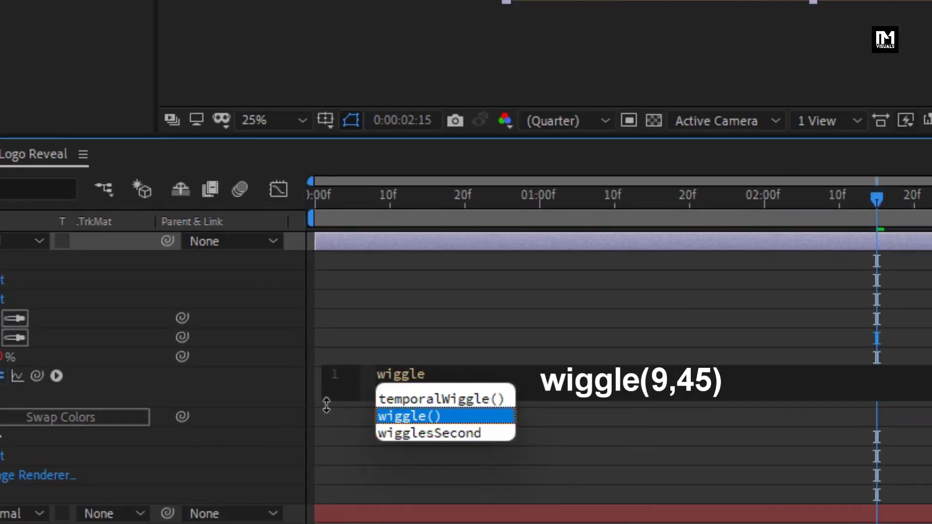
pyautogui.press('Return')
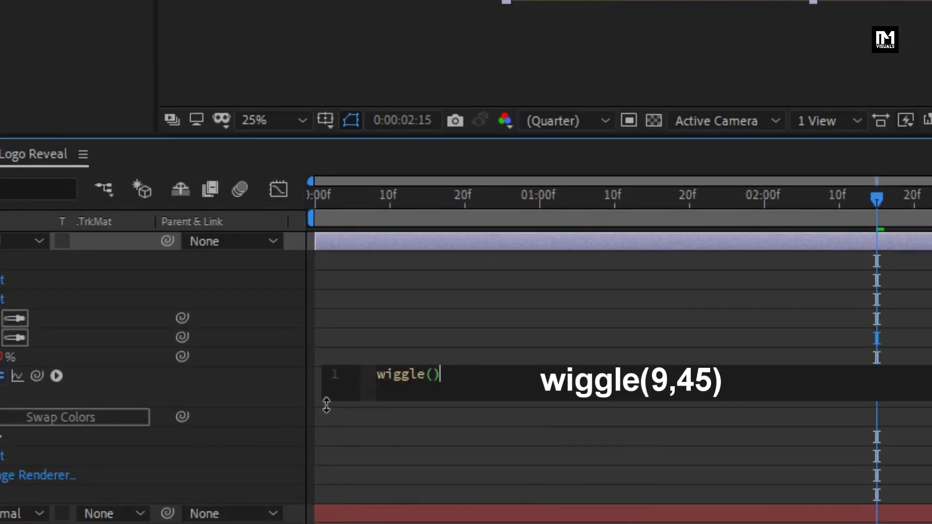
pyautogui.write('9,45')
pyautogui.click(326, 407)
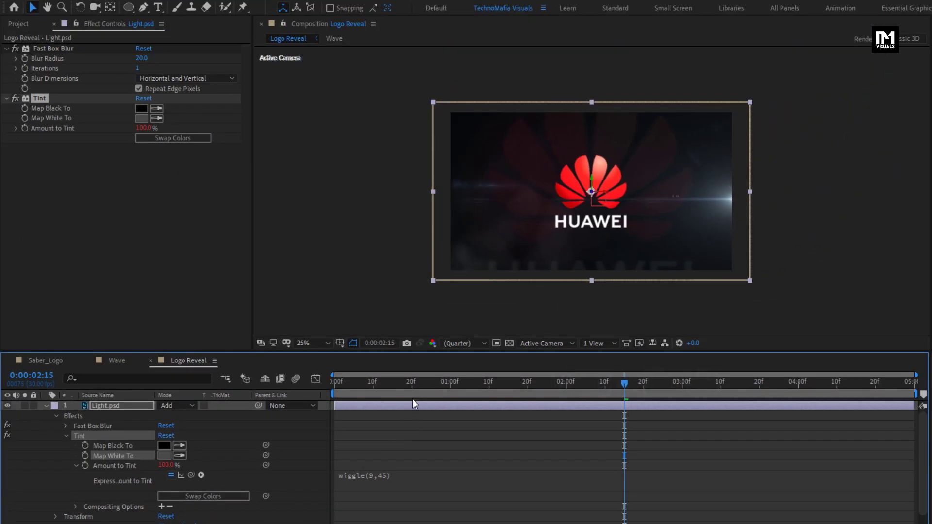
pyautogui.moveTo(412, 382); pyautogui.dragTo(367, 384)
pyautogui.moveTo(546, 384); pyautogui.dragTo(729, 374)
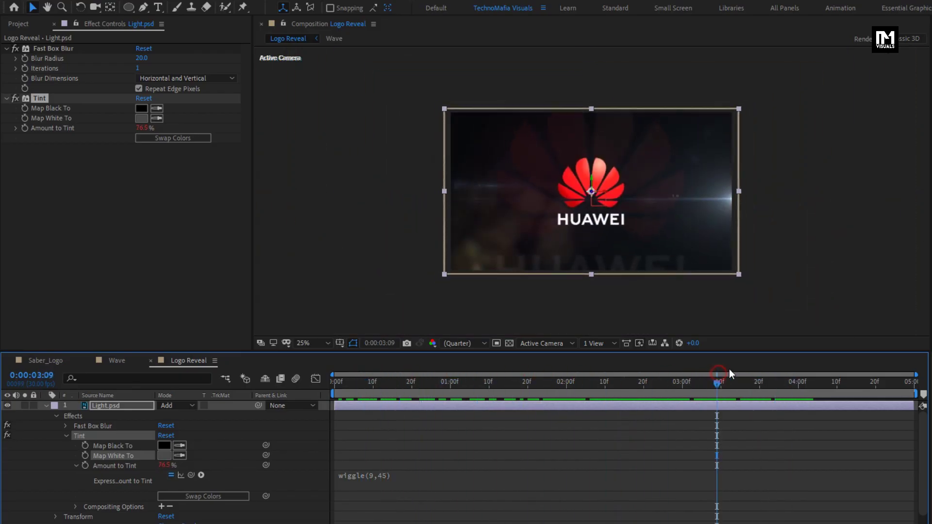
pyautogui.click(45, 406)
# Add an adjustment layer above Light.psd in the Logo Reveal composition and apply the Curves effect to it.
pyautogui.click(116, 522)
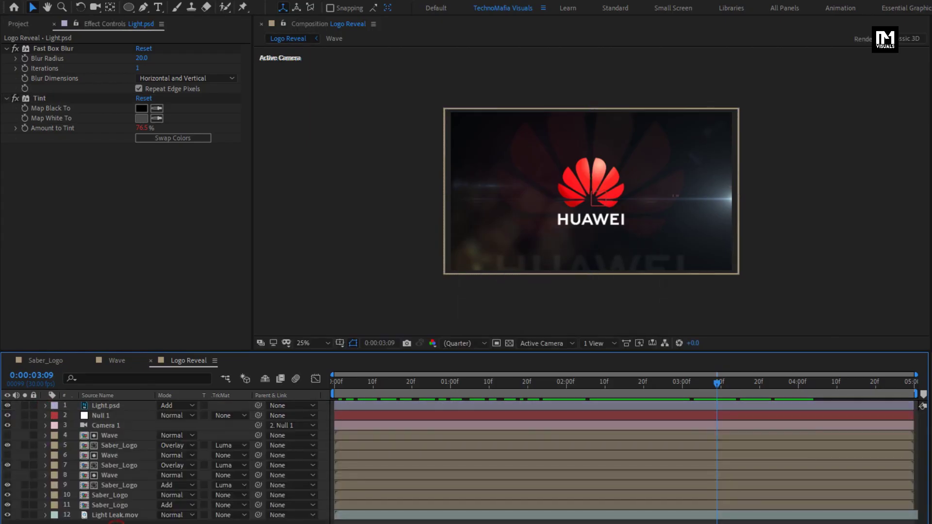
pyautogui.rightClick(107, 520)
pyautogui.moveTo(145, 396)
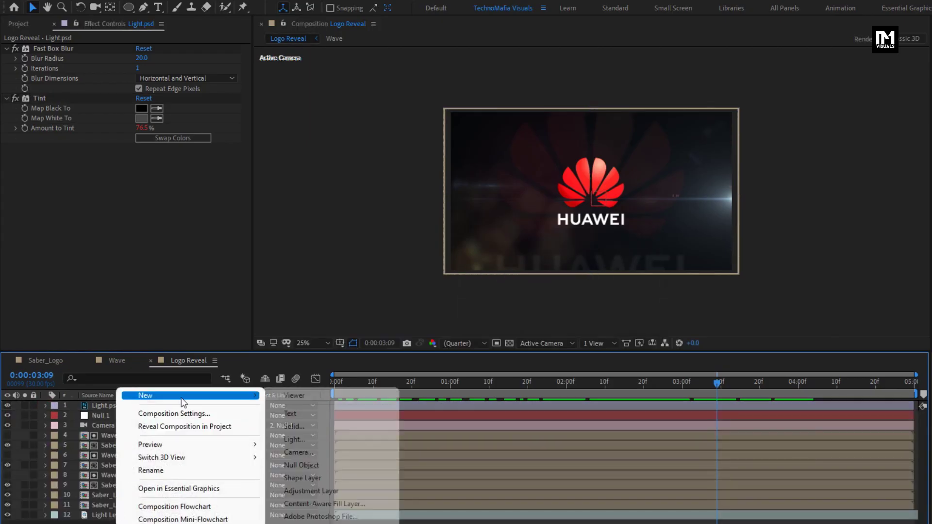
pyautogui.click(311, 491)
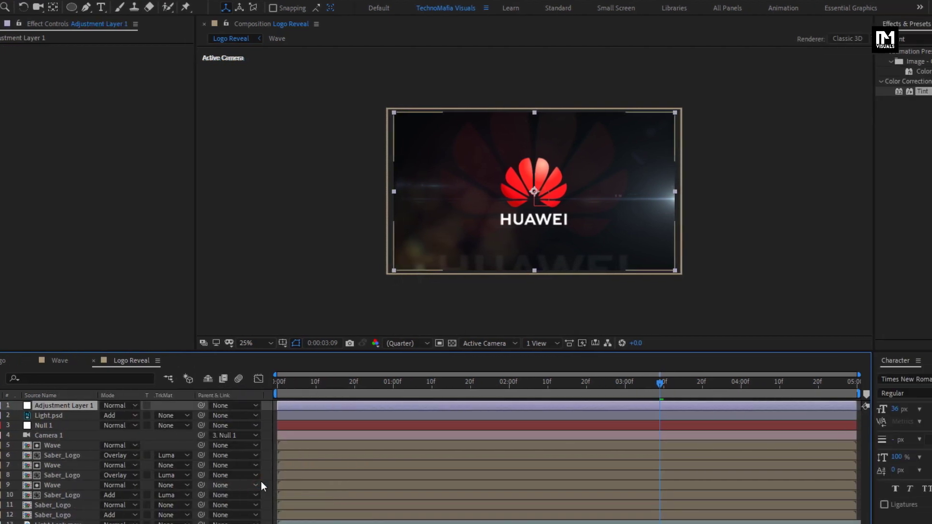
pyautogui.click(815, 40)
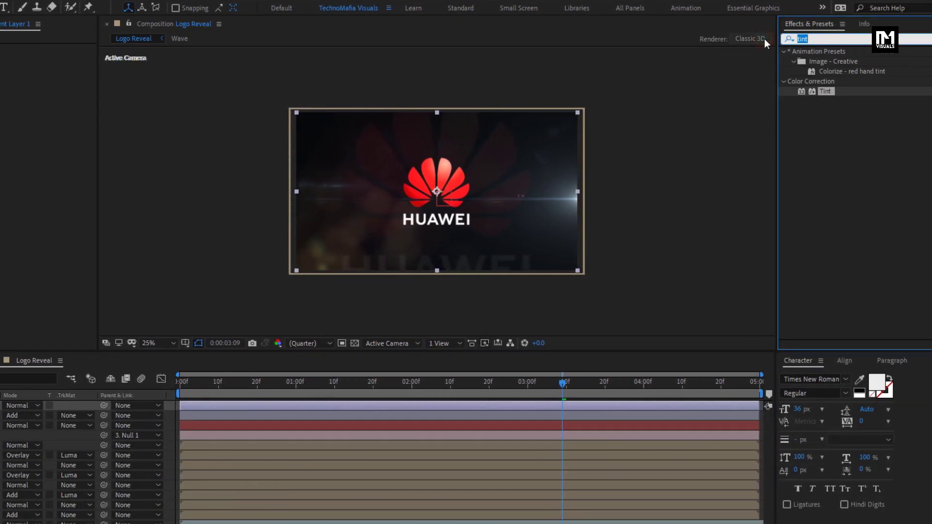
pyautogui.write('curv')
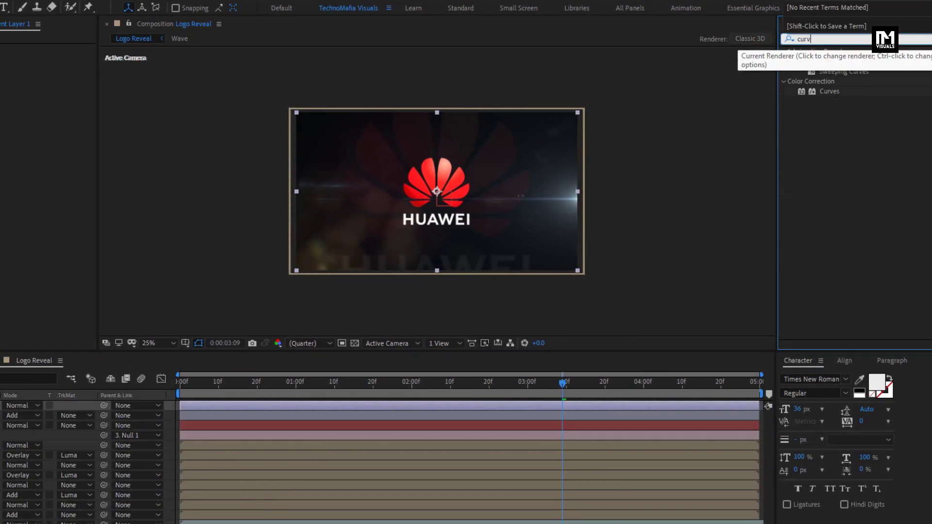
pyautogui.doubleClick(829, 91)
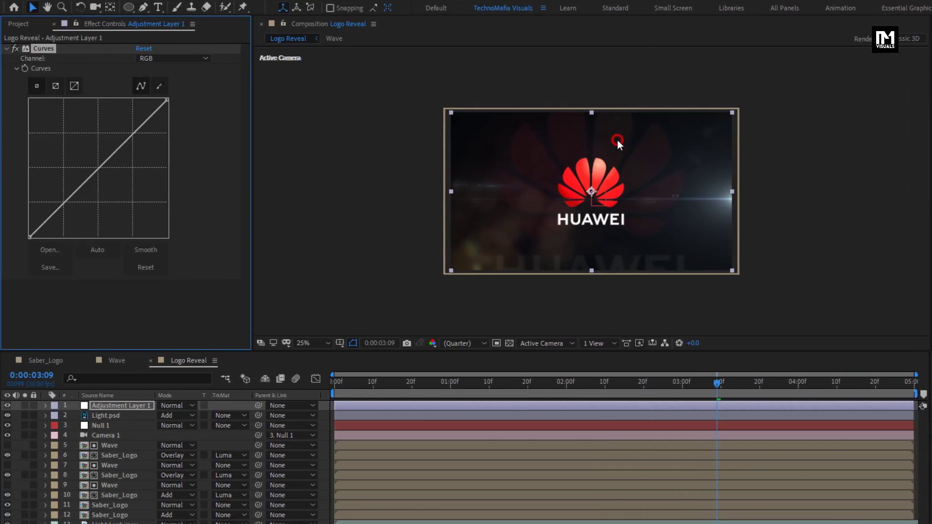
# Darken the image slightly by bending the RGB curve below the diagonal with one shadow point and one highlight point.
pyautogui.moveTo(92, 173); pyautogui.dragTo(91, 178)
pyautogui.moveTo(59, 208); pyautogui.dragTo(59, 214)
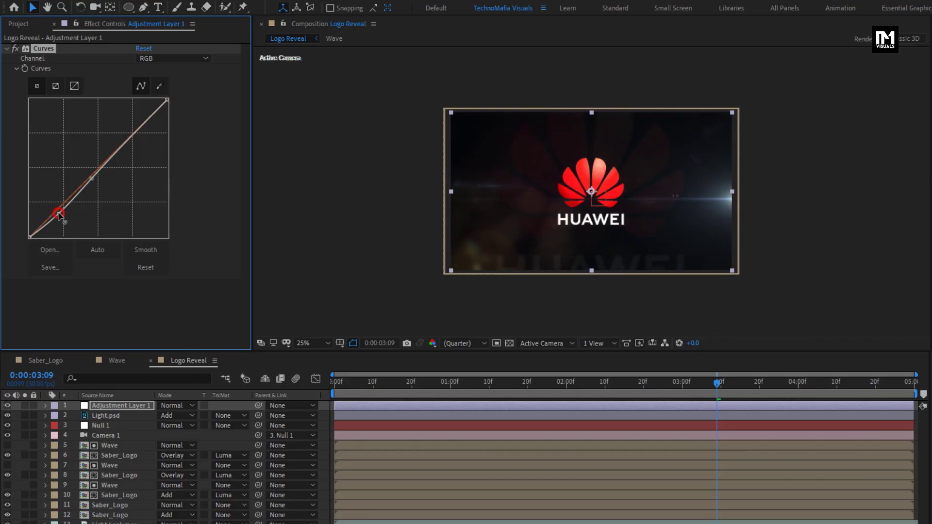
pyautogui.moveTo(95, 179); pyautogui.dragTo(124, 152)
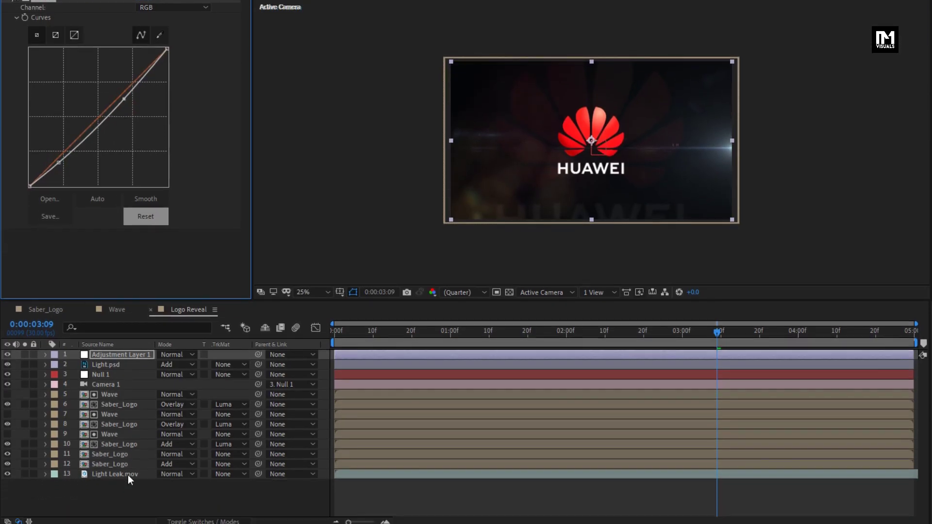
# Add a second adjustment layer above the Curves adjustment layer and apply Optics Compensation to it.
pyautogui.rightClick(127, 523)
pyautogui.moveTo(199, 352)
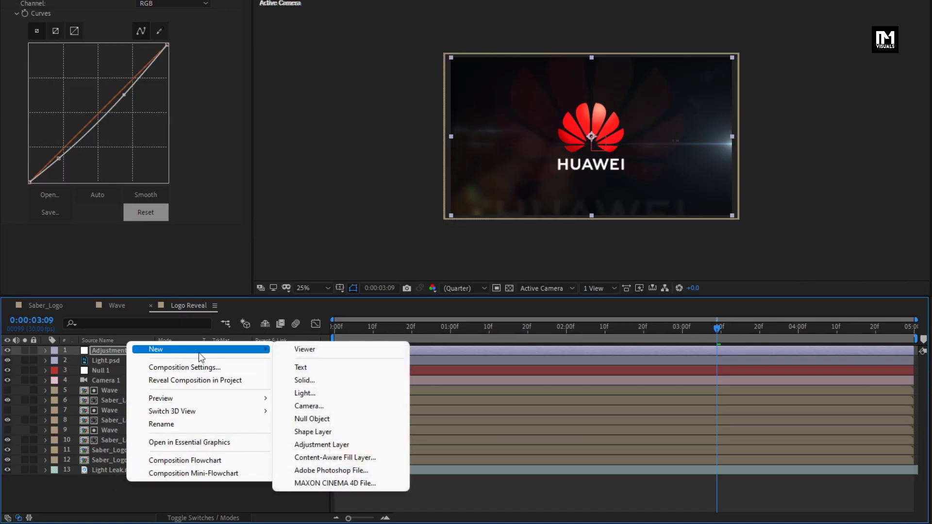
pyautogui.click(323, 445)
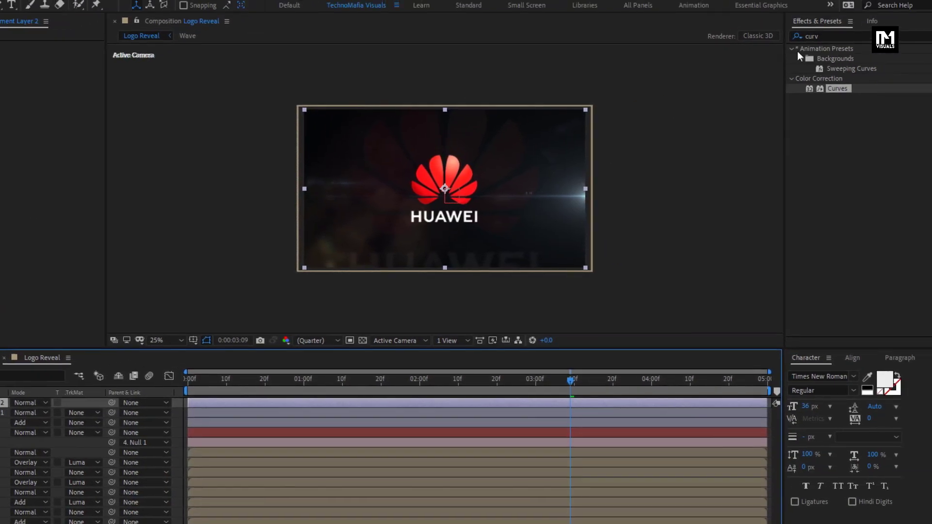
pyautogui.write('opt')
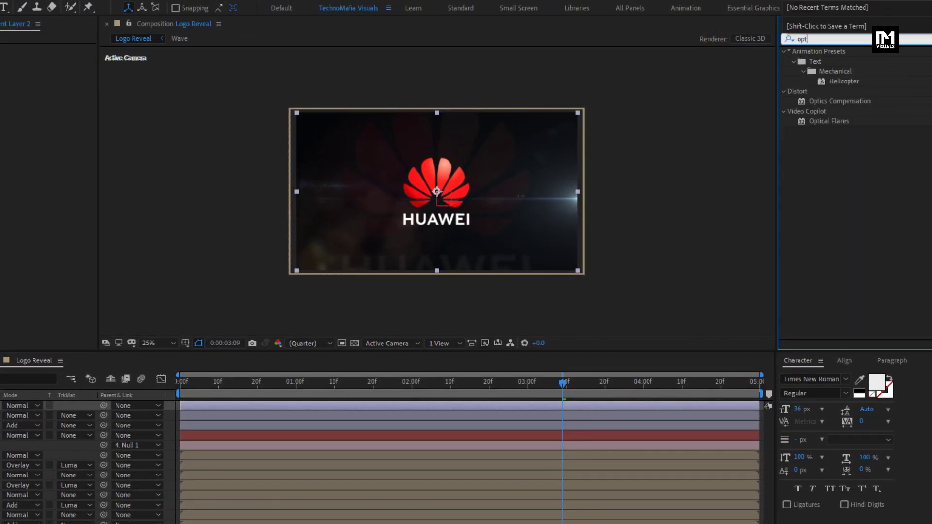
pyautogui.doubleClick(838, 102)
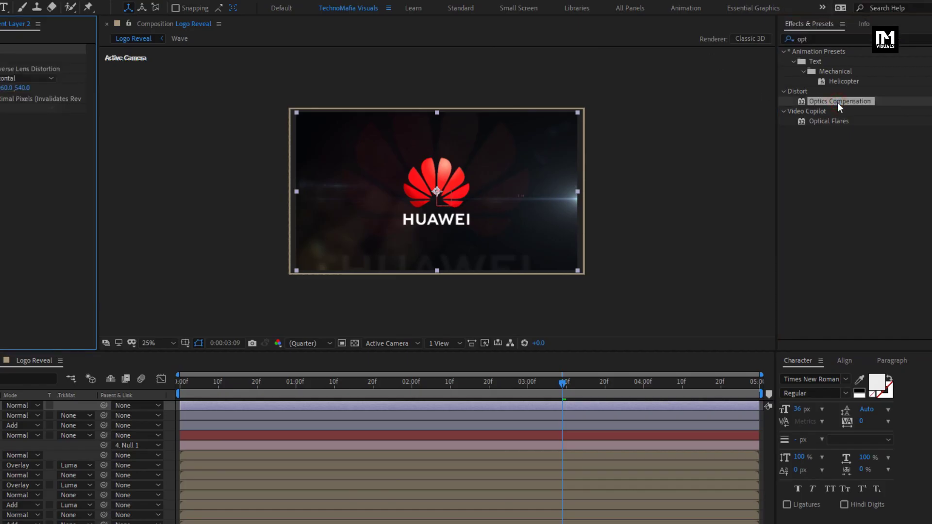
# Set a Field Of View (FOV) keyframe of 0 at 0:00:03:00 for Optics Compensation on Adjustment Layer 2.
pyautogui.moveTo(287, 383); pyautogui.dragTo(416, 383)
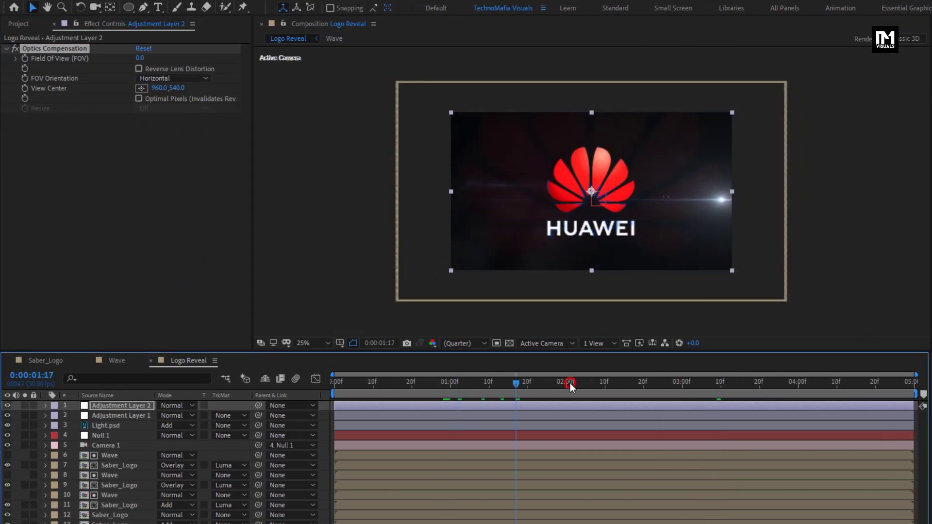
pyautogui.moveTo(570, 383); pyautogui.dragTo(682, 385)
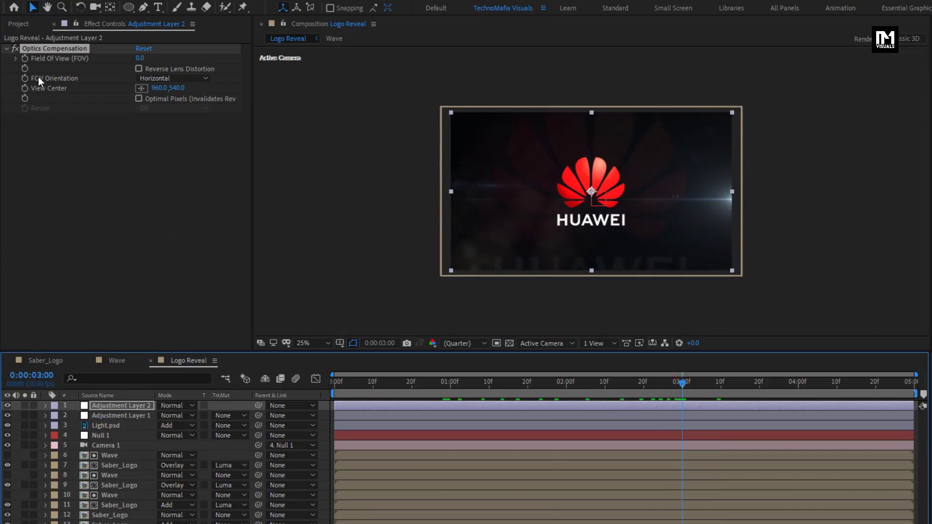
pyautogui.click(27, 59)
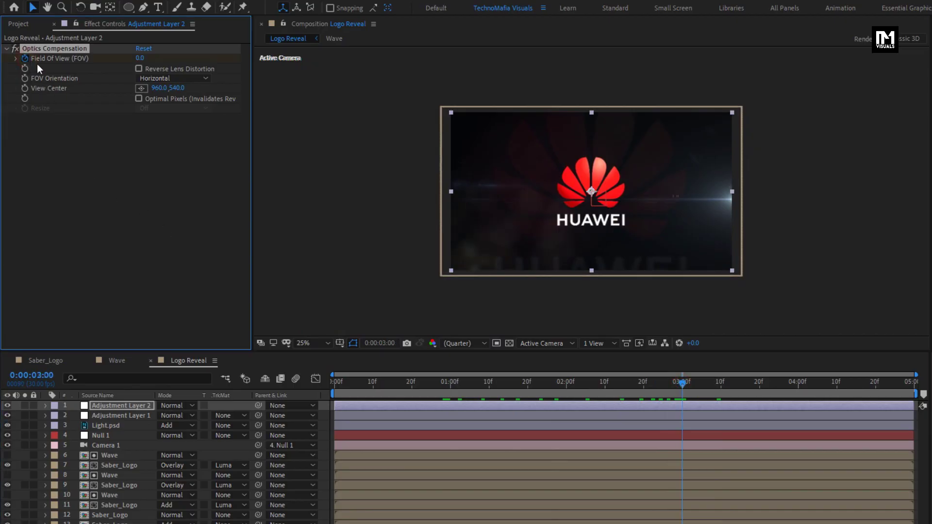
# Set Field Of View (FOV) to 100 at 0:00:00:00 and enable Reverse Lens Distortion.
pyautogui.press('Home')
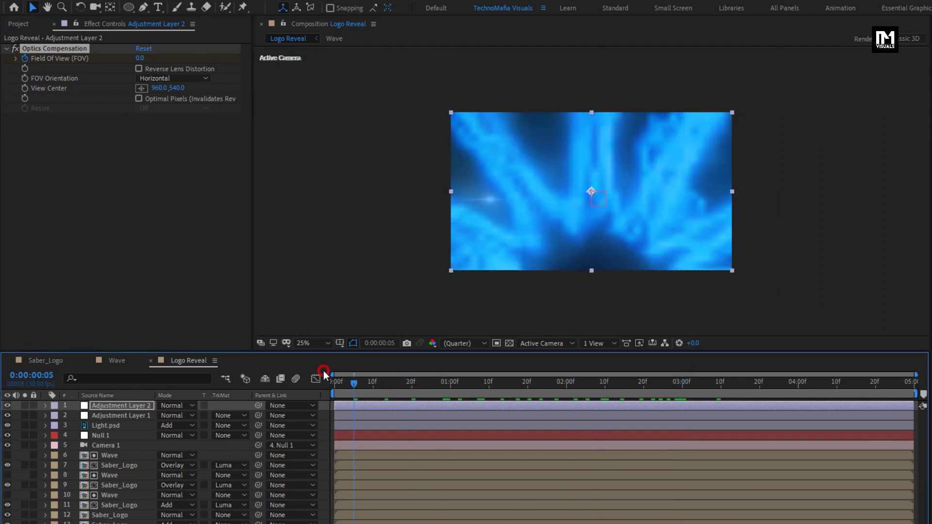
pyautogui.click(308, 373)
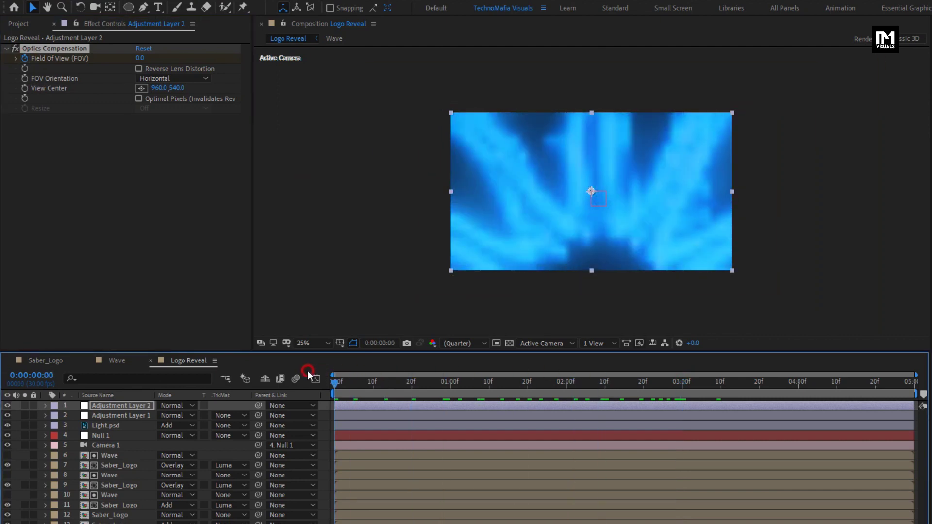
pyautogui.click(139, 58)
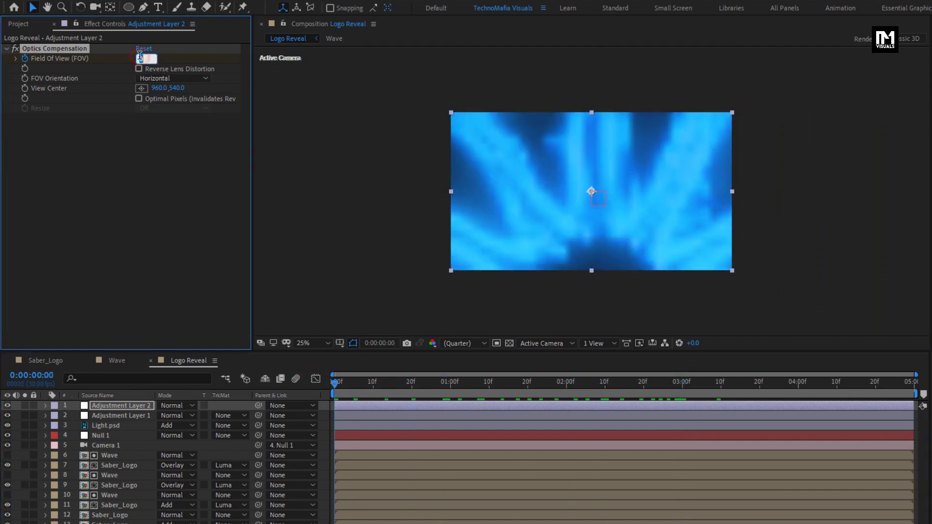
pyautogui.write('100')
pyautogui.press('Return')
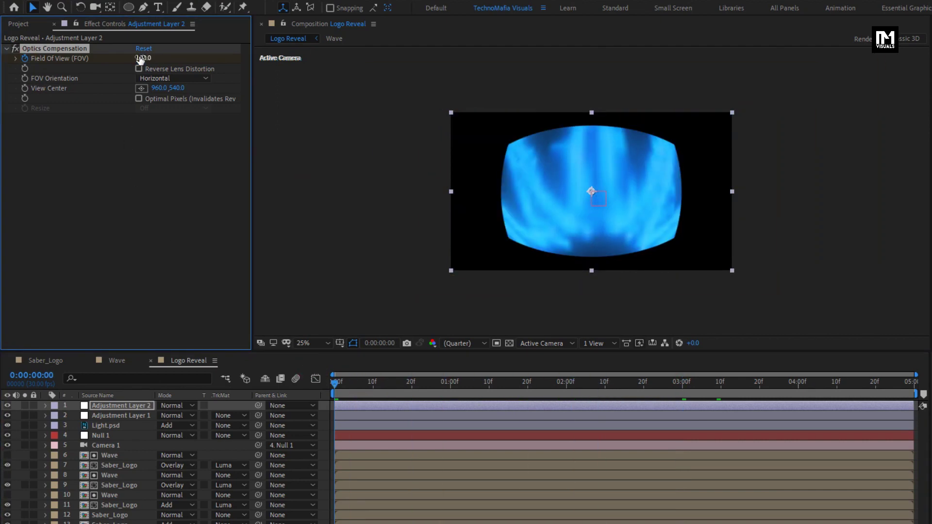
pyautogui.click(139, 68)
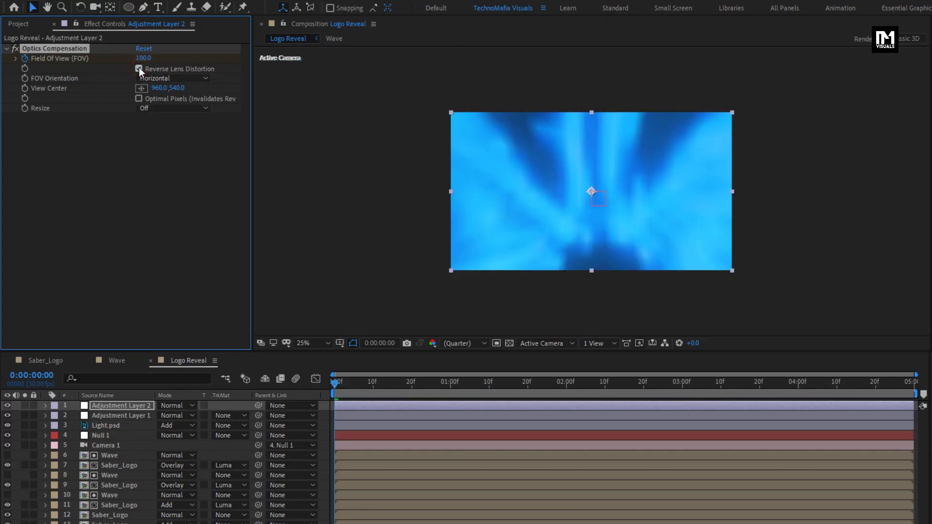
# Reveal the Field Of View keyframes of Adjustment Layer 2 and apply Easy Ease to both.
pyautogui.press('u')
pyautogui.click(130, 407)
pyautogui.press('u')
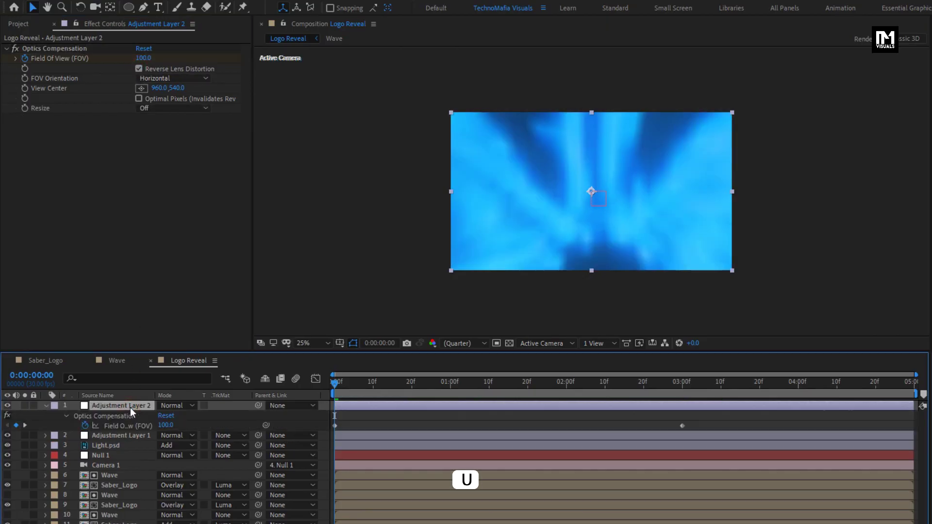
pyautogui.moveTo(697, 431); pyautogui.dragTo(332, 430)
pyautogui.rightClick(335, 428)
pyautogui.moveTo(461, 417)
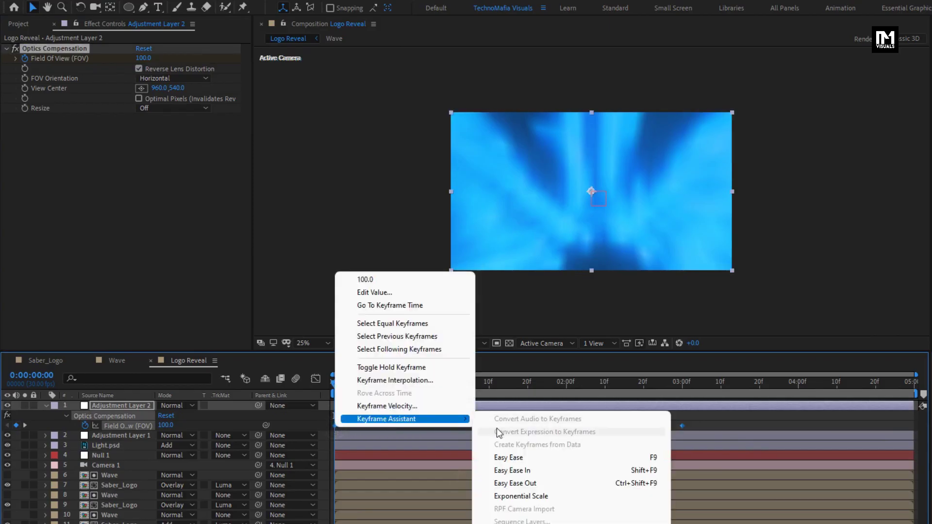
pyautogui.click(500, 454)
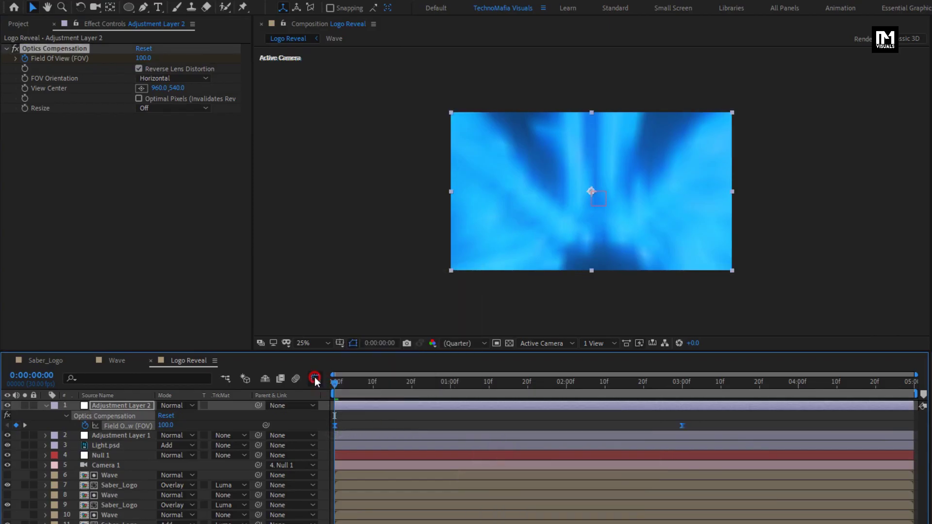
# Reshape the Field Of View speed graph for a fast start and long ease-out into the 3-second keyframe, then collapse the layer.
pyautogui.click(315, 379)
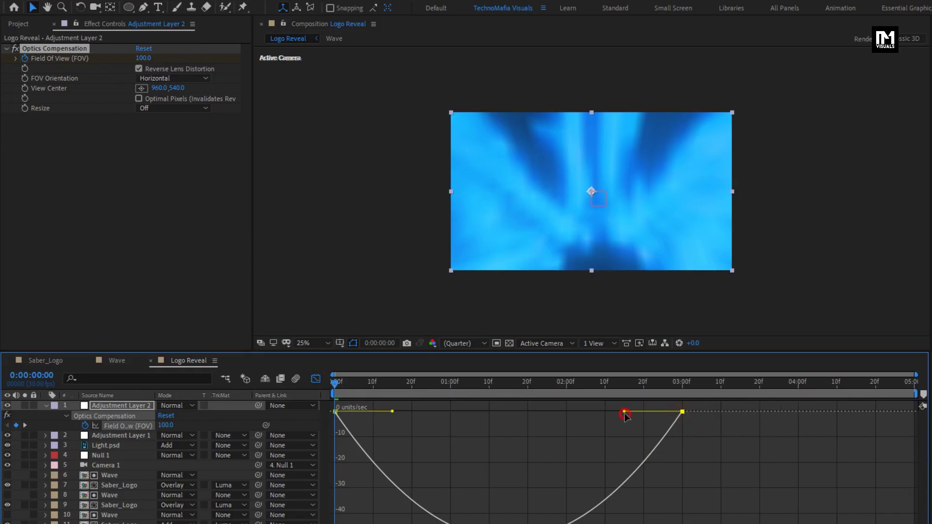
pyautogui.moveTo(624, 416); pyautogui.dragTo(394, 412)
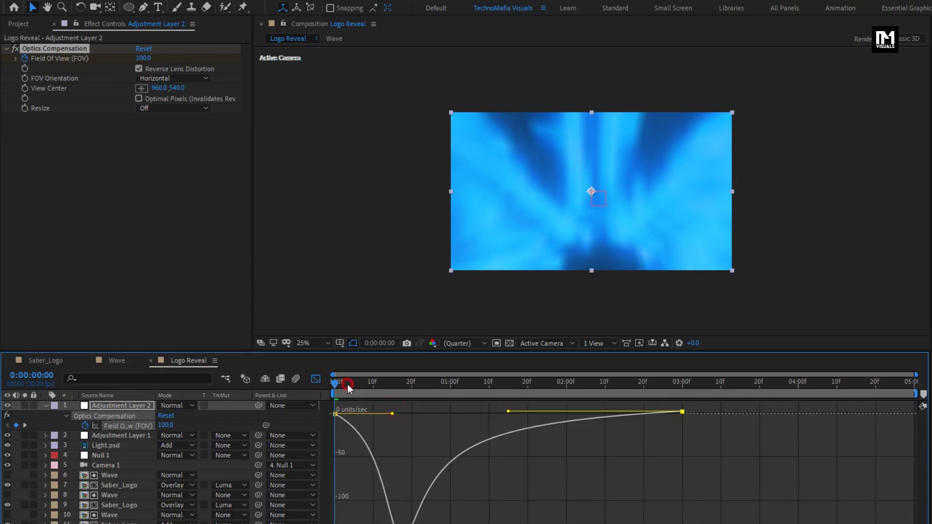
pyautogui.moveTo(348, 386); pyautogui.dragTo(378, 390)
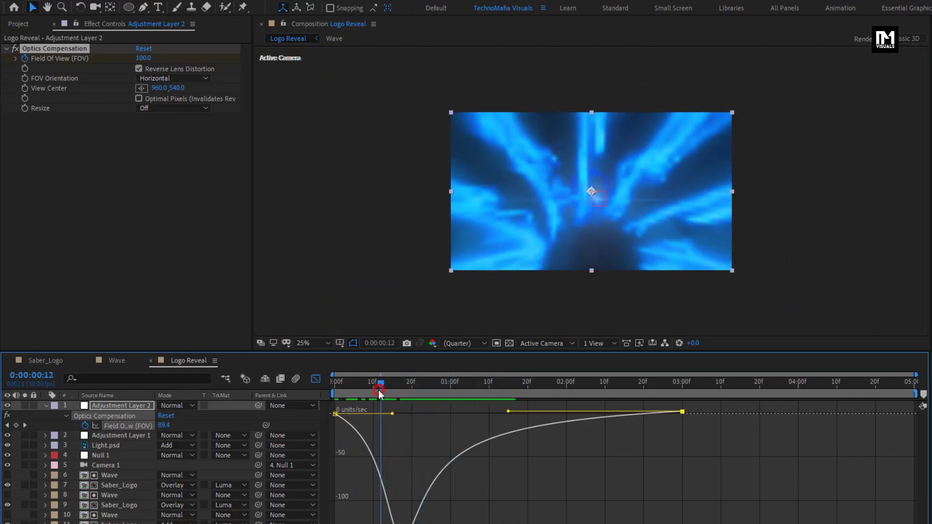
pyautogui.click(45, 405)
pyautogui.click(316, 379)
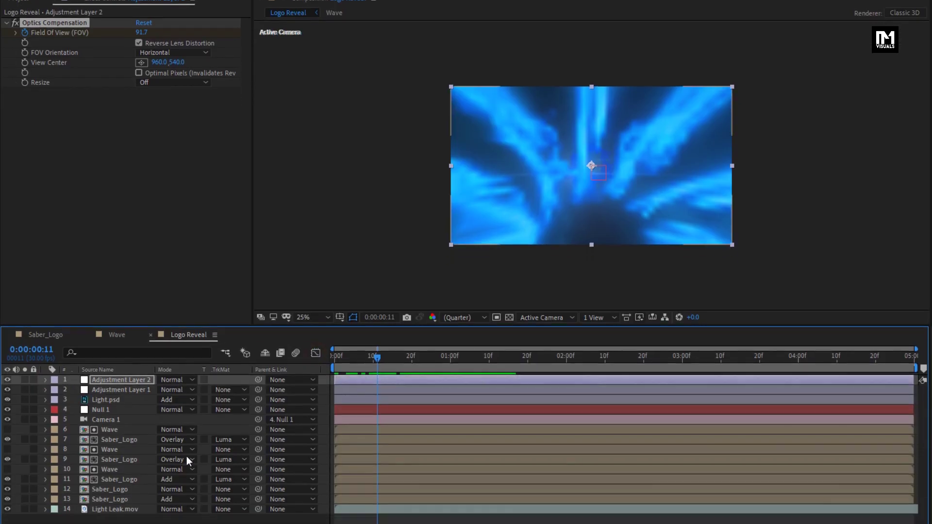
# Add a third adjustment layer on top, apply the Glow effect to it and set Glow Threshold to 30%.
pyautogui.rightClick(187, 522)
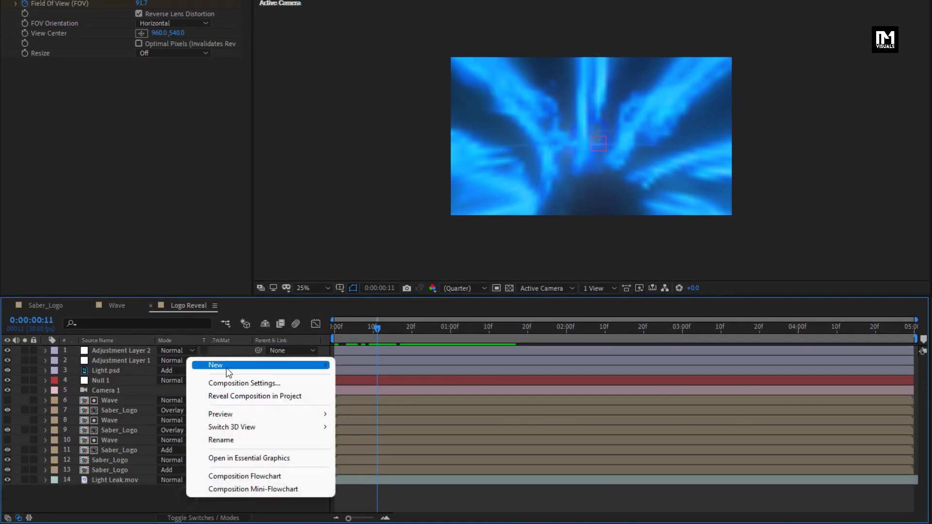
pyautogui.moveTo(227, 370)
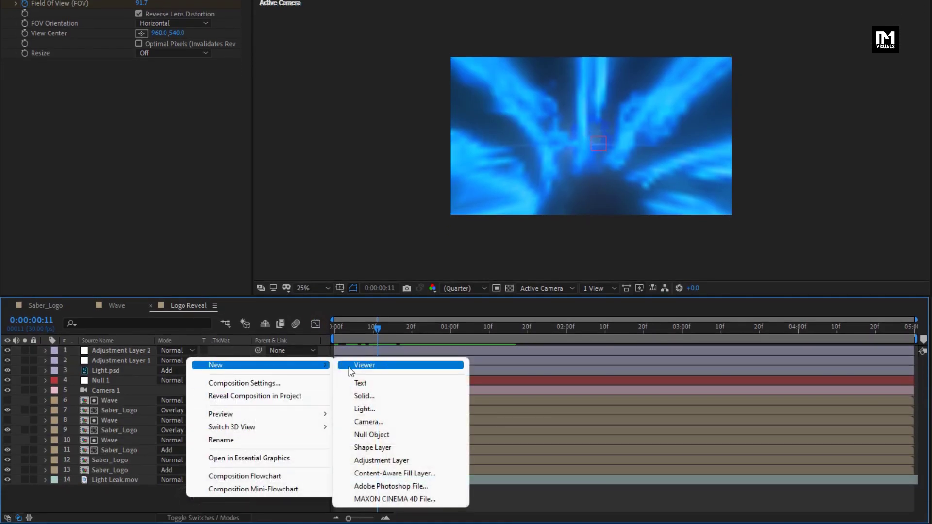
pyautogui.click(367, 449)
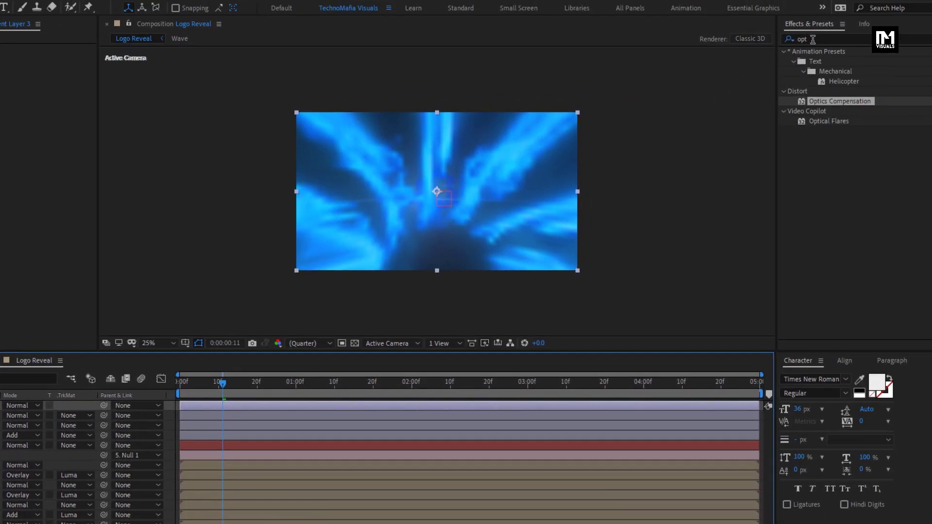
pyautogui.doubleClick(813, 39)
pyautogui.write('glow')
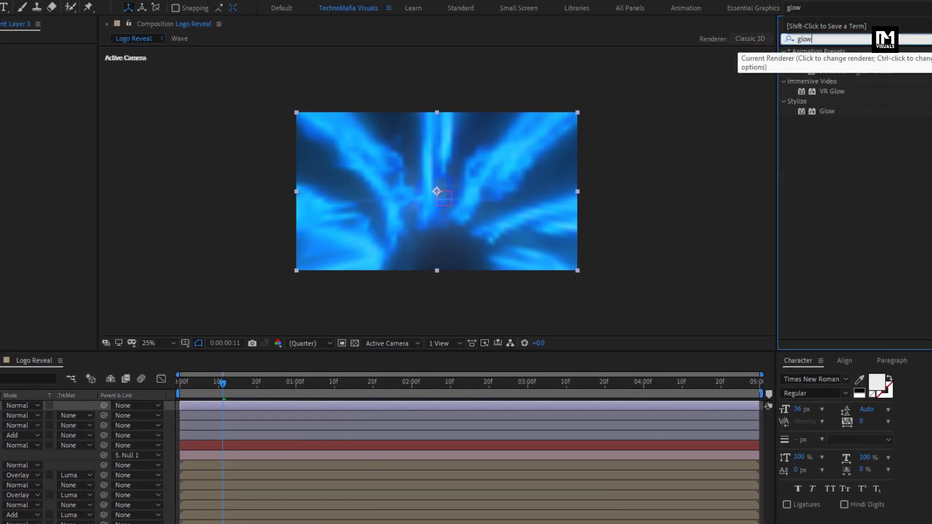
pyautogui.doubleClick(824, 111)
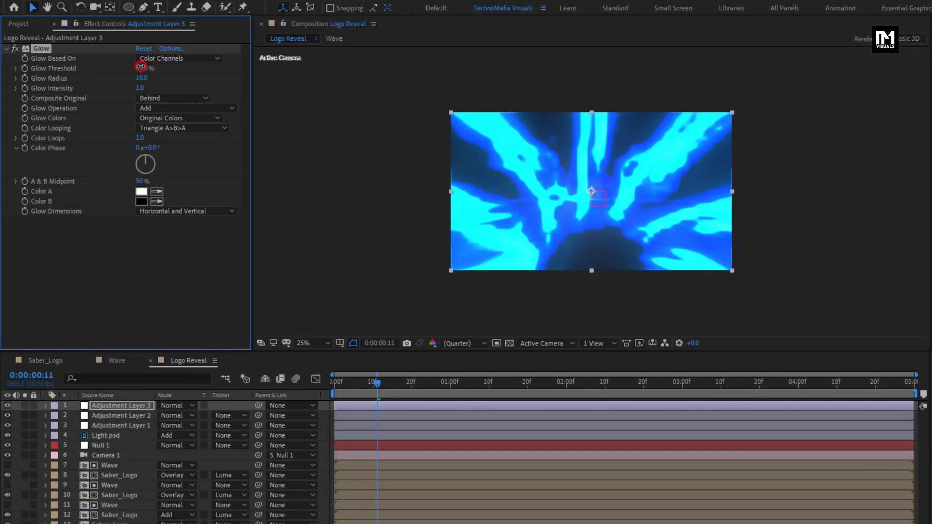
pyautogui.write('30')
pyautogui.press('Return')
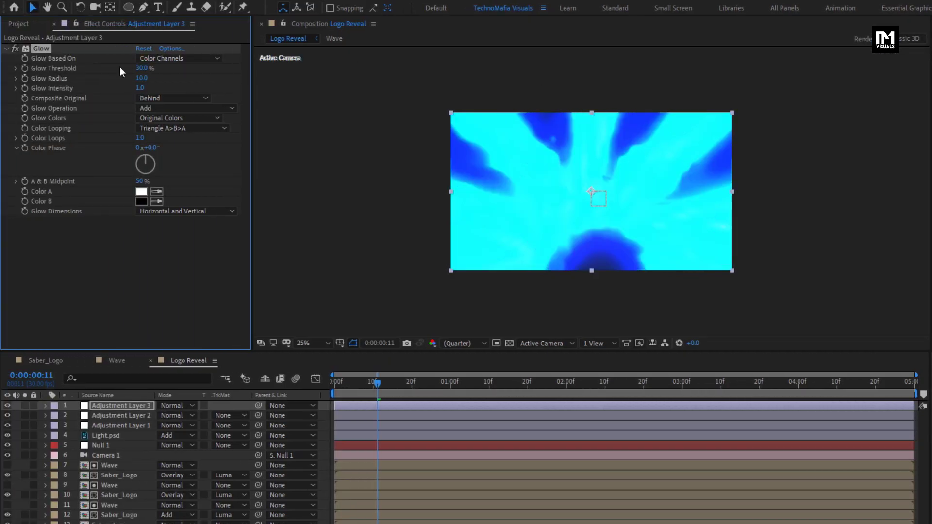
# Keyframe the Glow Radius of Adjustment Layer 3 at 0:00:00:15 with a value of 0.
pyautogui.moveTo(377, 386); pyautogui.dragTo(391, 386)
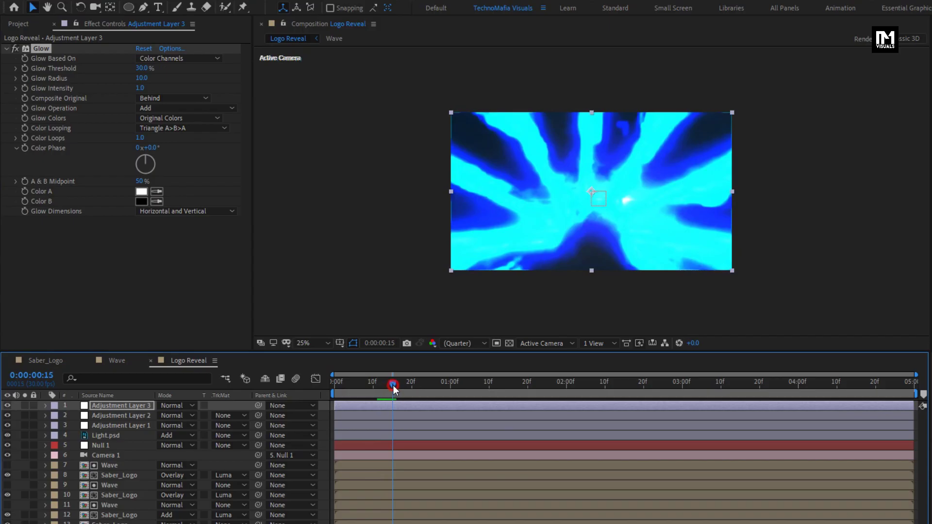
pyautogui.click(24, 79)
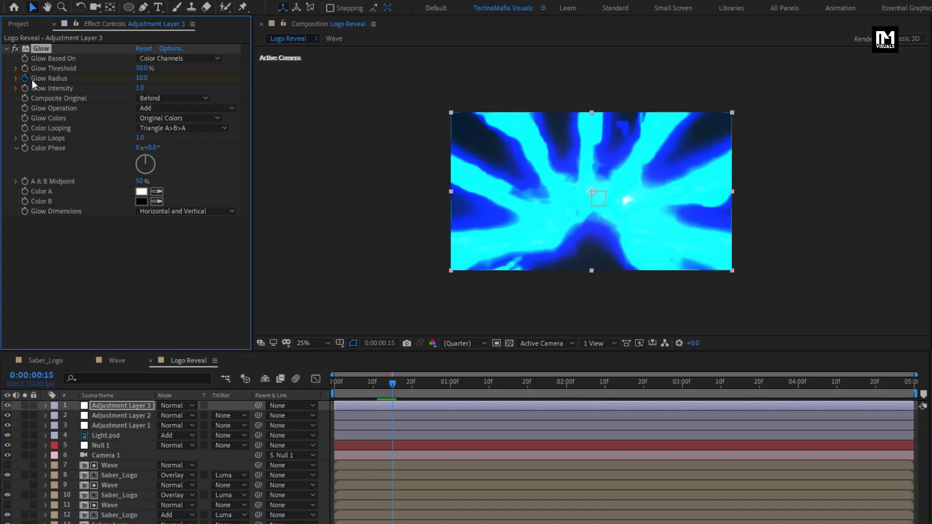
pyautogui.click(138, 76)
pyautogui.press('Return')
# At 0:00:00:00, set Glow Radius to 35 and keyframe Glow Intensity with a value of 2.
pyautogui.moveTo(356, 384); pyautogui.dragTo(323, 382)
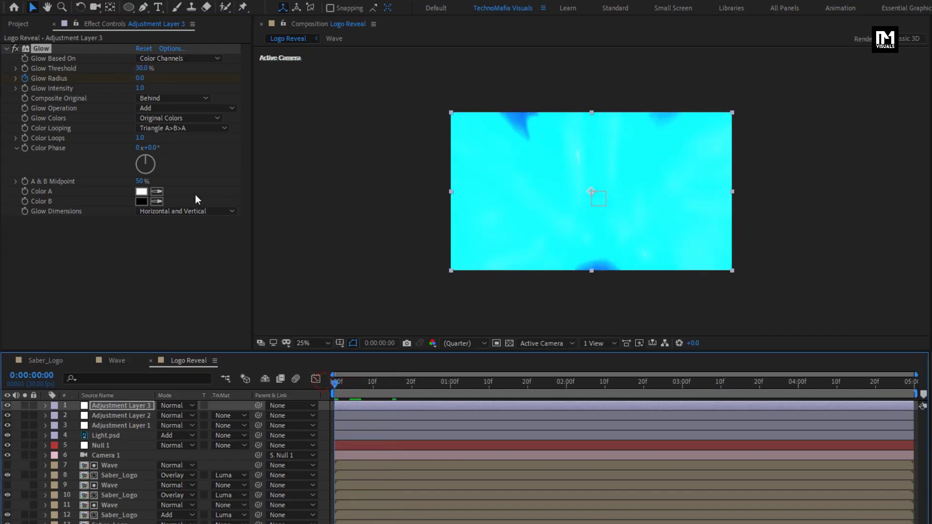
pyautogui.click(140, 78)
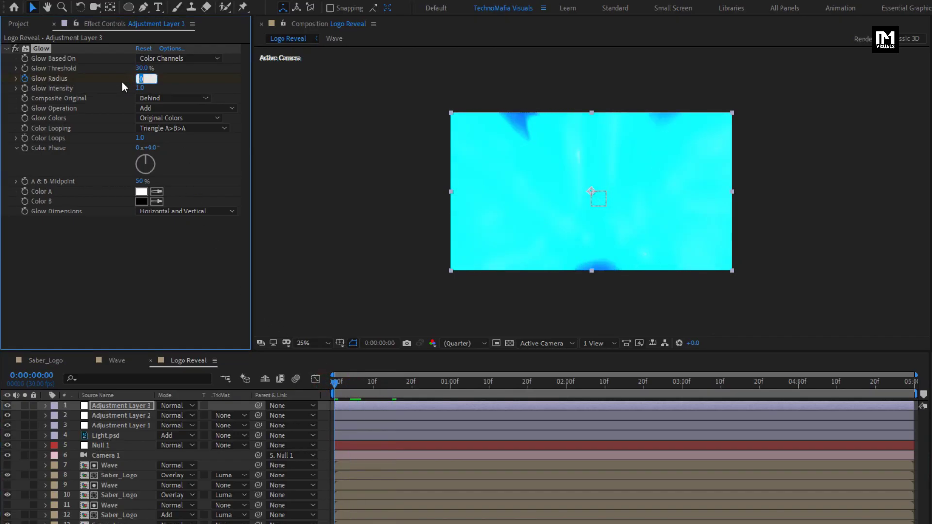
pyautogui.write('35')
pyautogui.press('Return')
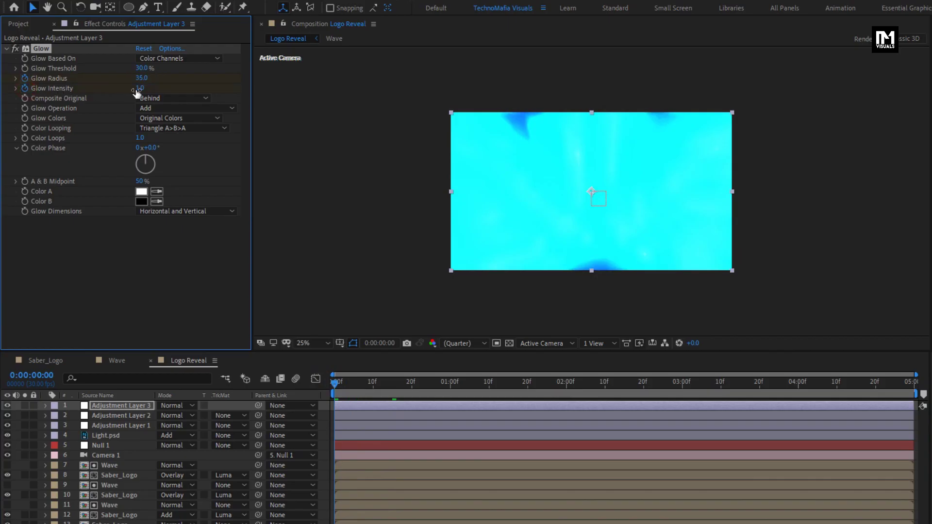
pyautogui.write('2')
pyautogui.press('Return')
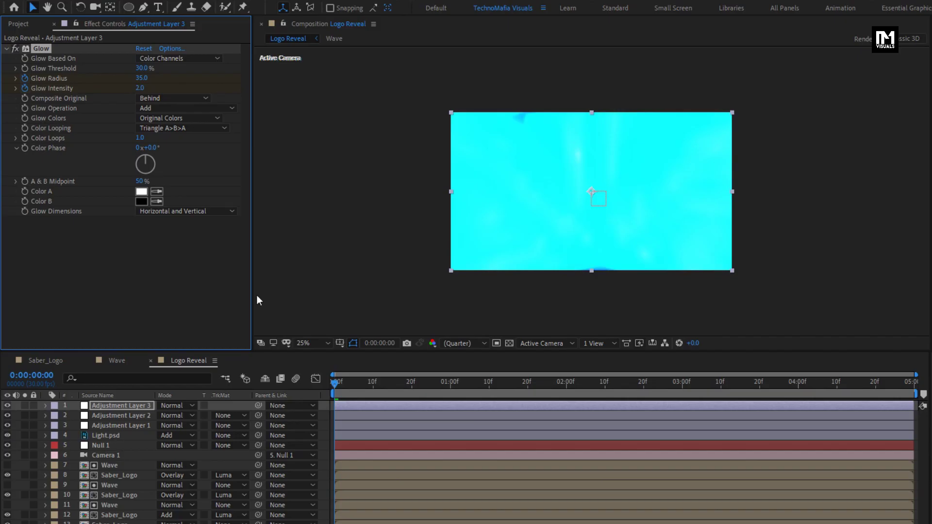
# Set Glow Intensity to 0 at 0:00:00:15 and scrub back through the glow fade.
pyautogui.moveTo(356, 386); pyautogui.dragTo(392, 387)
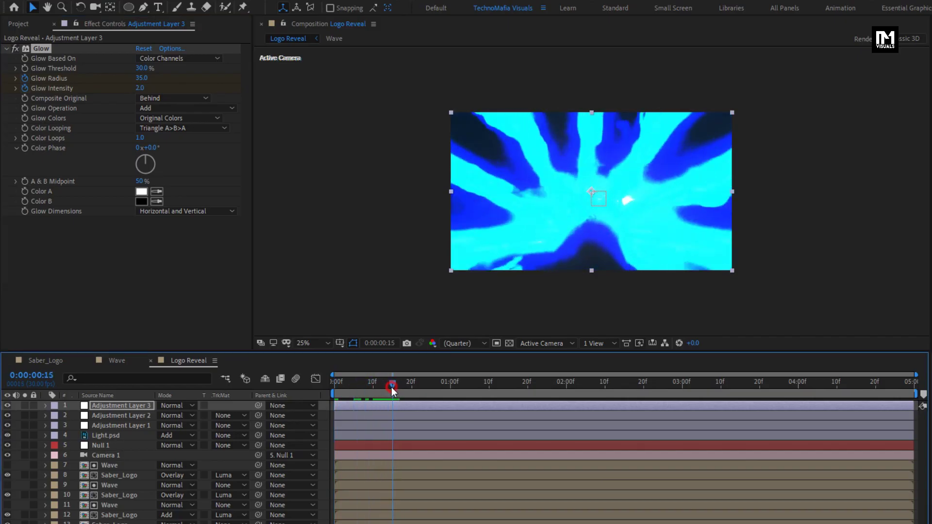
pyautogui.click(138, 88)
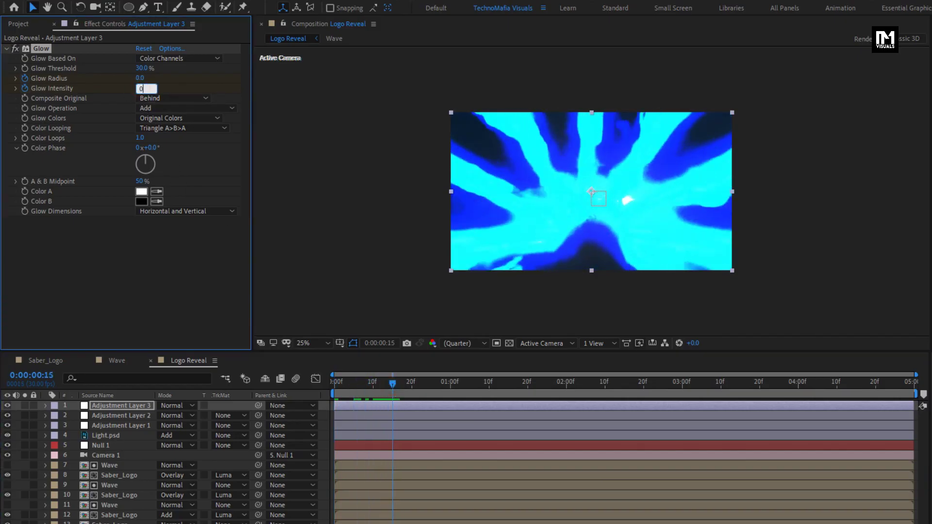
pyautogui.press('Return')
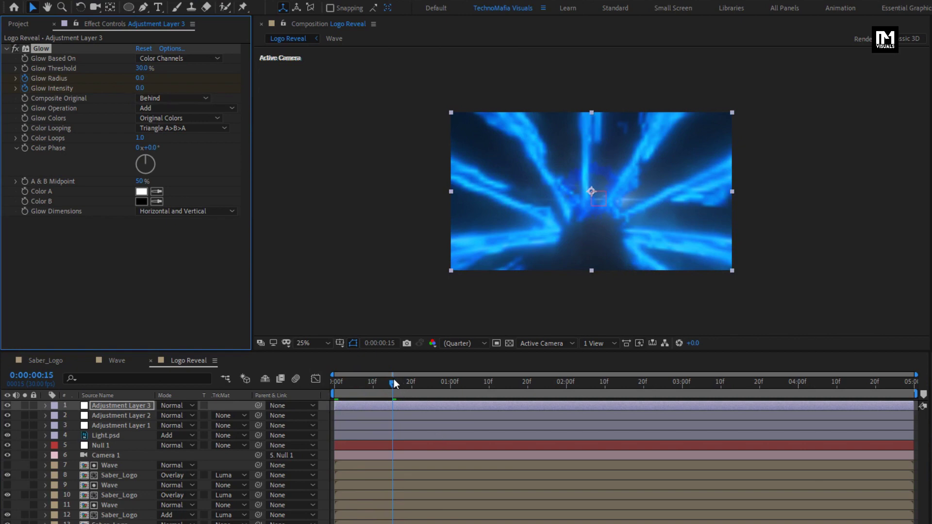
pyautogui.moveTo(393, 382); pyautogui.dragTo(370, 383)
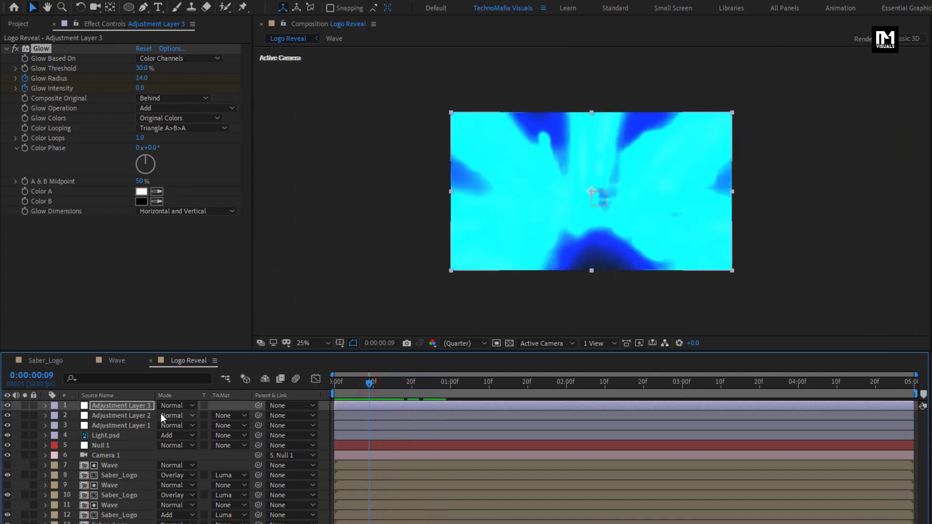
# Collapse the Glow settings and apply the Directional Blur effect to Adjustment Layer 3.
pyautogui.click(147, 407)
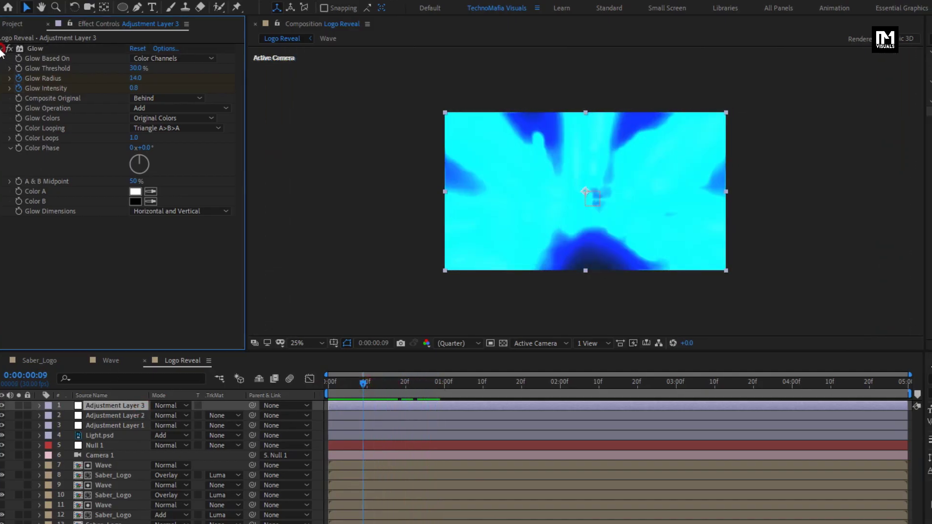
pyautogui.click(779, 39)
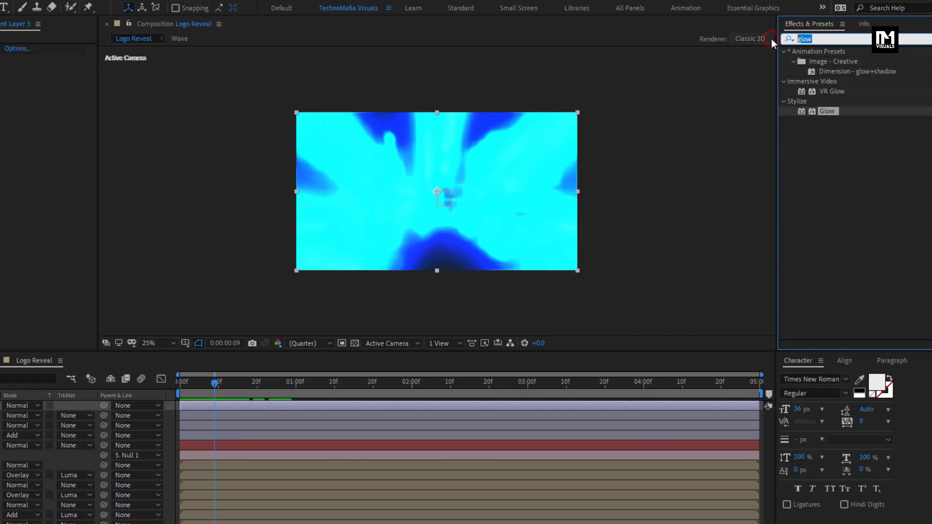
pyautogui.write('dir')
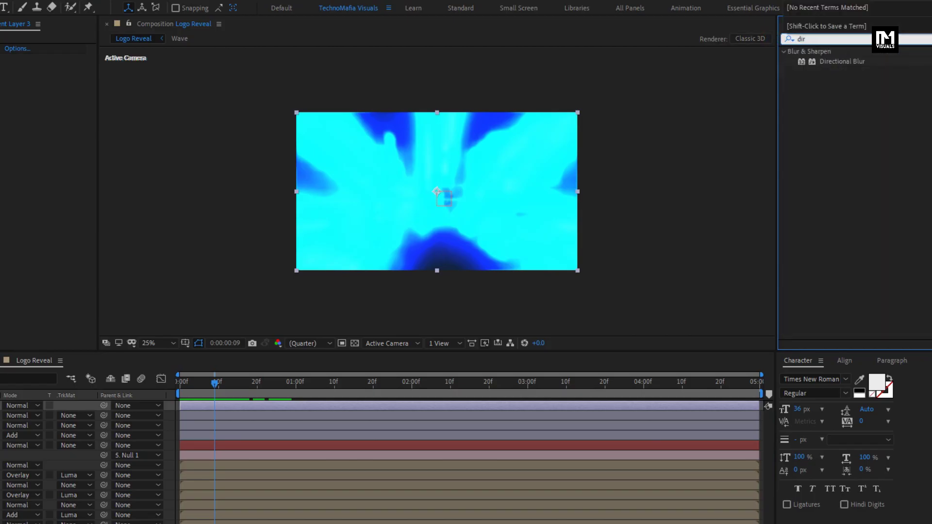
pyautogui.moveTo(847, 61); pyautogui.dragTo(414, 198)
# Keyframe the Directional Blur's Blur Length at 0:00:00:15 with value 0 and set it to 150 at 0:00:00:00.
pyautogui.click(234, 383)
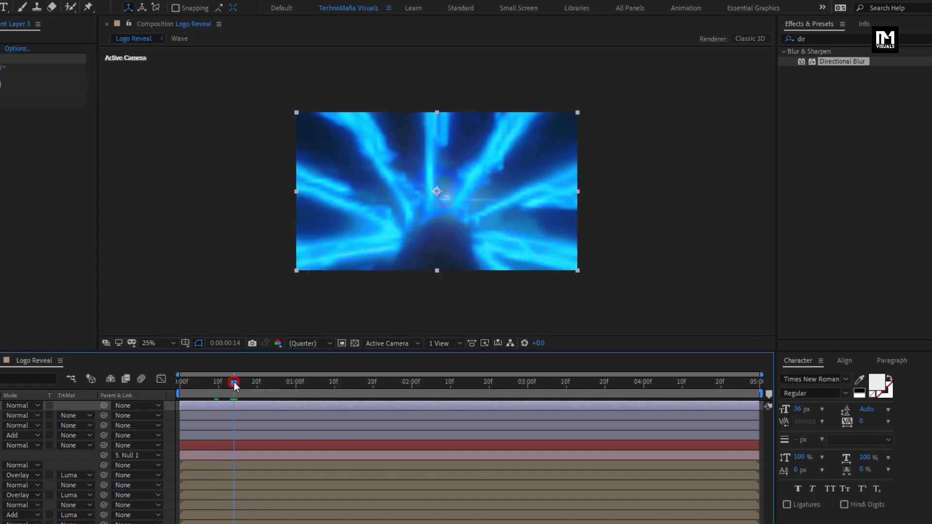
pyautogui.moveTo(234, 383); pyautogui.dragTo(238, 383)
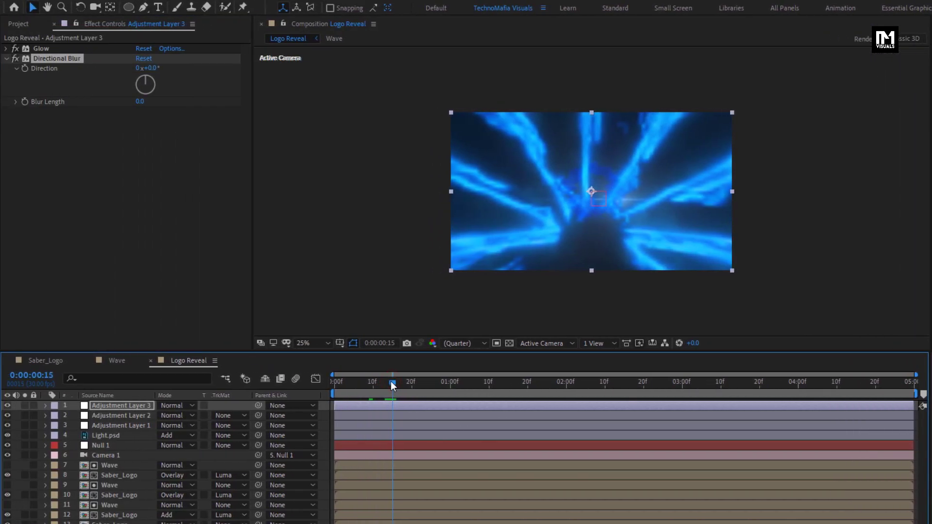
pyautogui.click(24, 102)
pyautogui.click(333, 386)
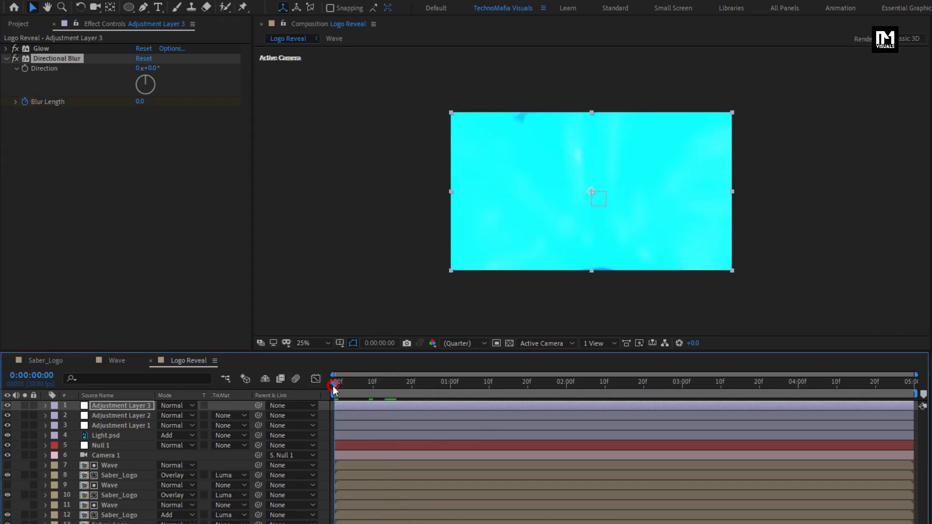
pyautogui.click(137, 101)
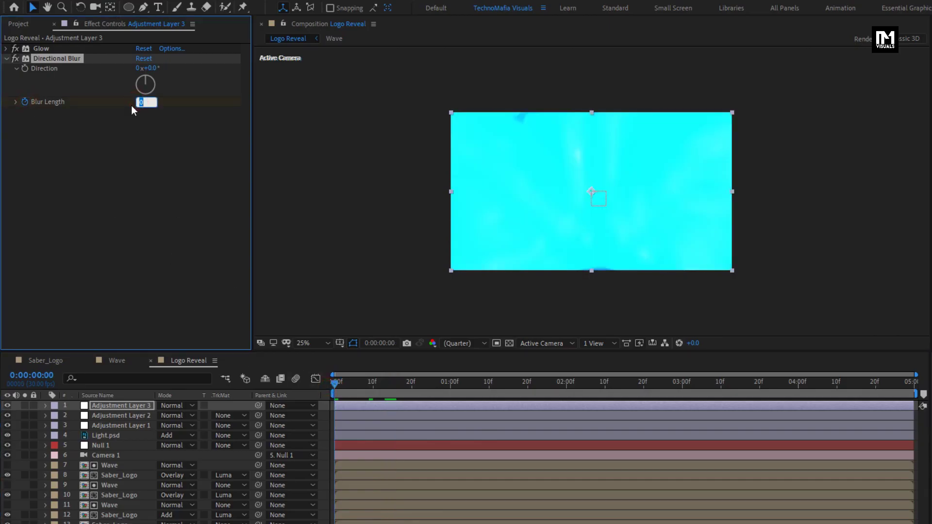
pyautogui.write('150')
pyautogui.press('Return')
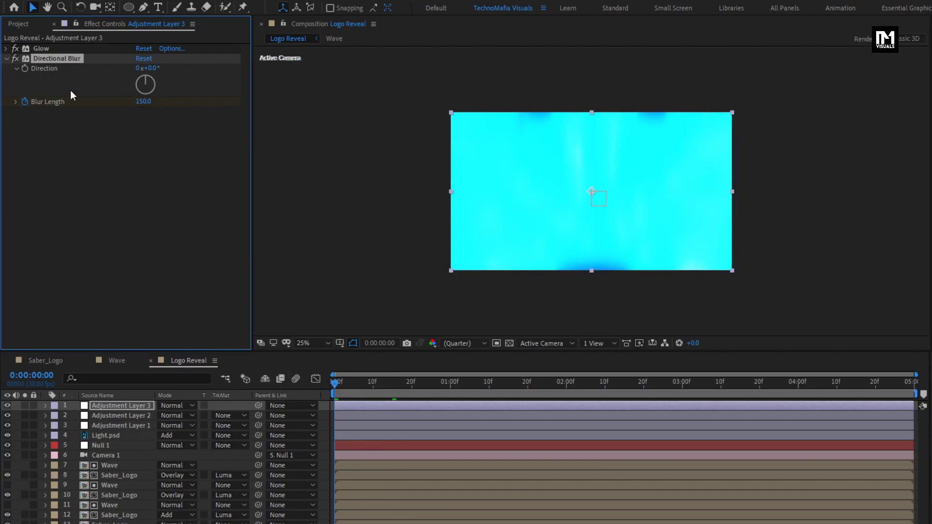
# Collapse the Directional Blur settings and apply the Color Correction Exposure effect to Adjustment Layer 3.
pyautogui.click(8, 56)
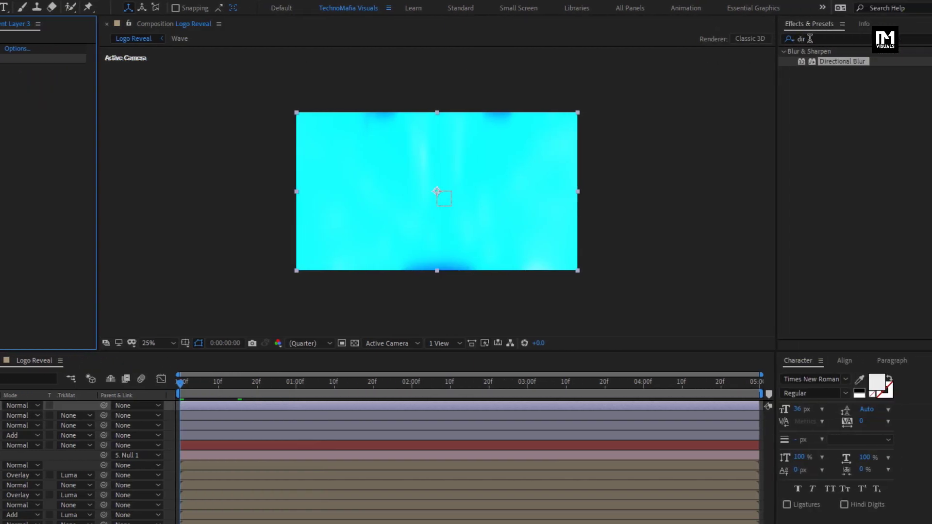
pyautogui.click(777, 39)
pyautogui.write('expos')
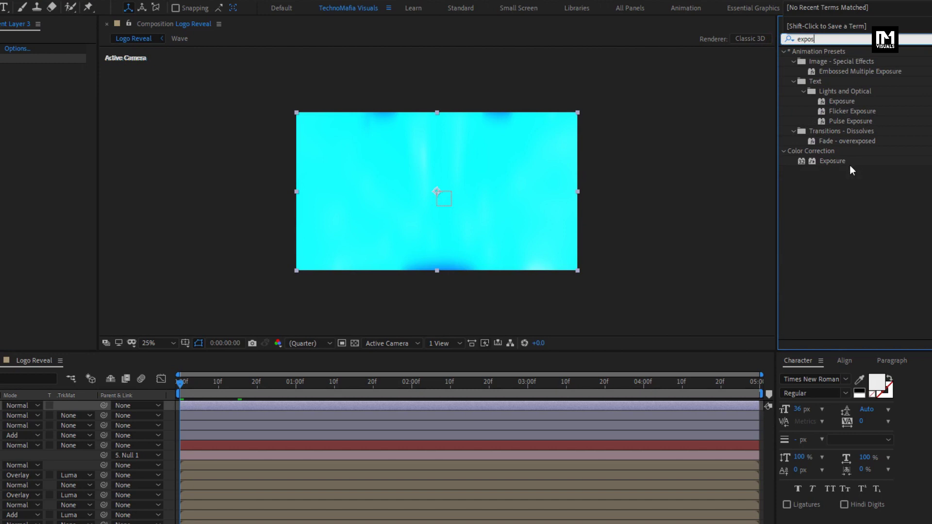
pyautogui.moveTo(832, 161); pyautogui.dragTo(460, 197)
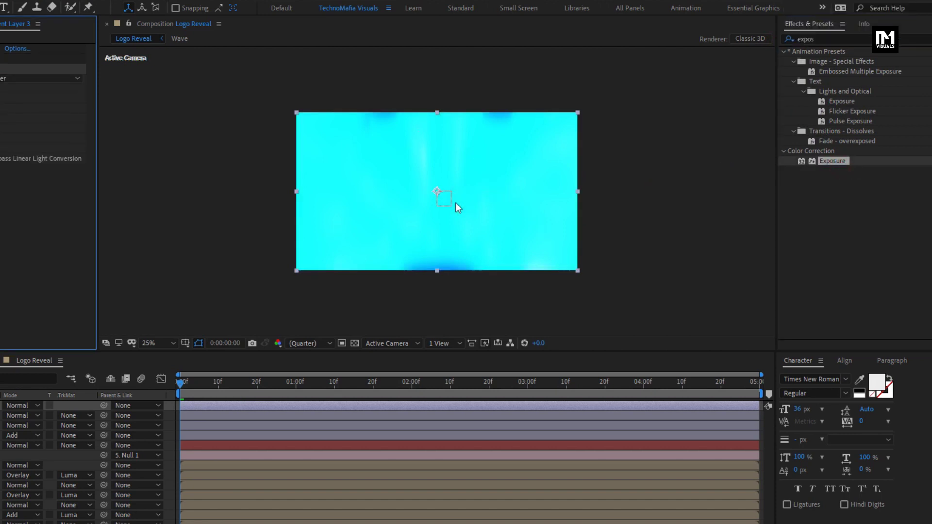
# Keyframe the master Exposure at 0:00:00:15 with value 0 and set it to 10 at 0:00:00:00.
pyautogui.moveTo(234, 382); pyautogui.dragTo(235, 382)
pyautogui.moveTo(390, 382); pyautogui.dragTo(392, 382)
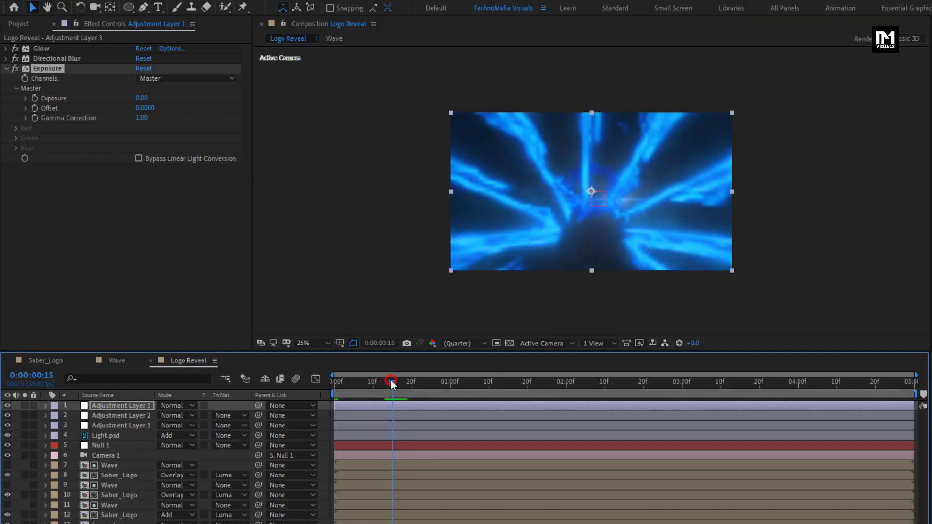
pyautogui.click(34, 98)
pyautogui.moveTo(333, 386); pyautogui.dragTo(326, 389)
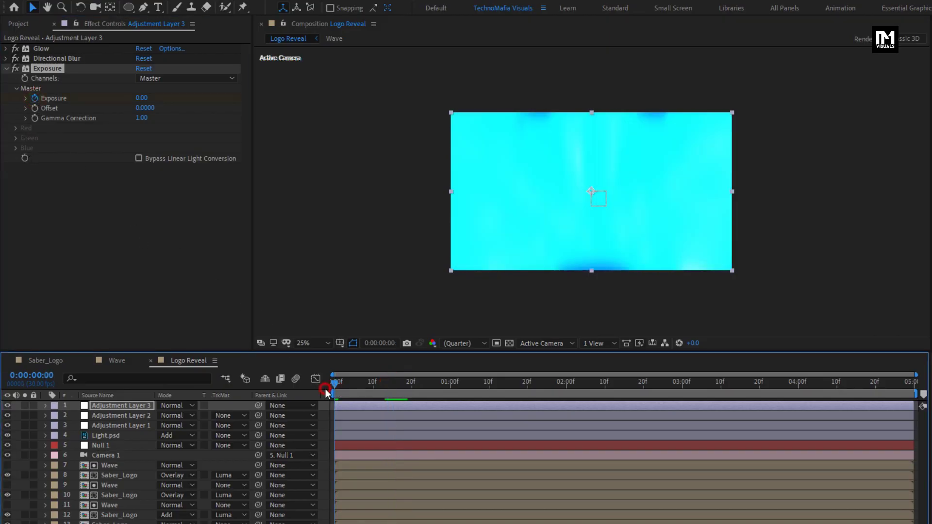
pyautogui.click(138, 99)
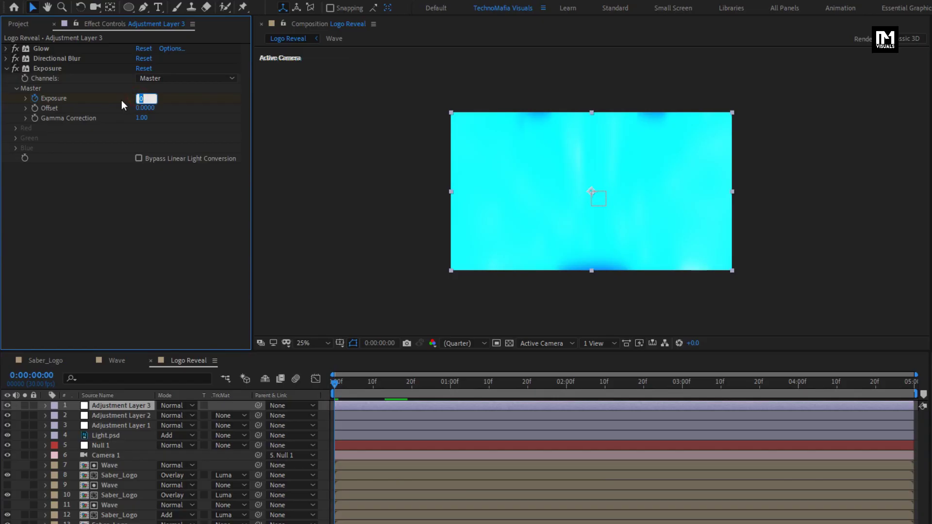
pyautogui.write('10')
pyautogui.press('Return')
# Reveal the Glow, Blur Length and Exposure keyframes of Adjustment Layer 3 and apply Easy Ease to all of them.
pyautogui.press('u')
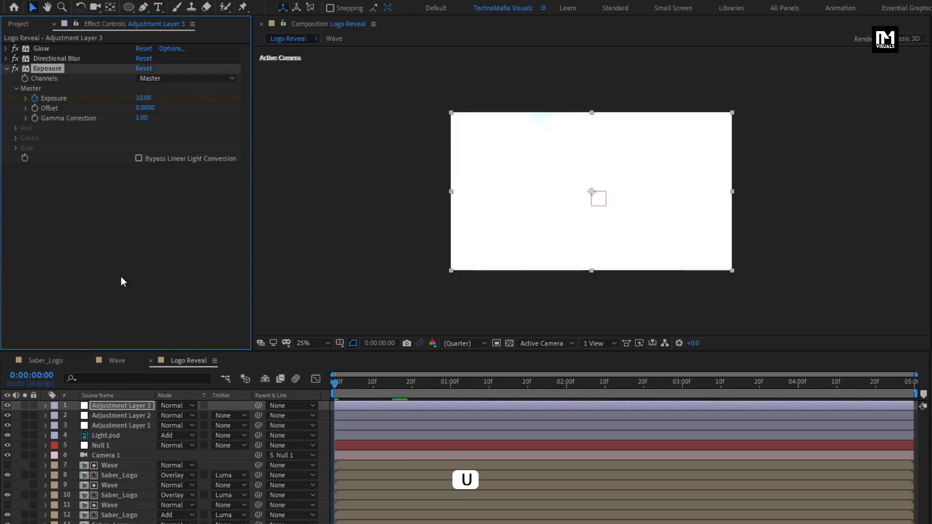
pyautogui.click(121, 405)
pyautogui.press('u')
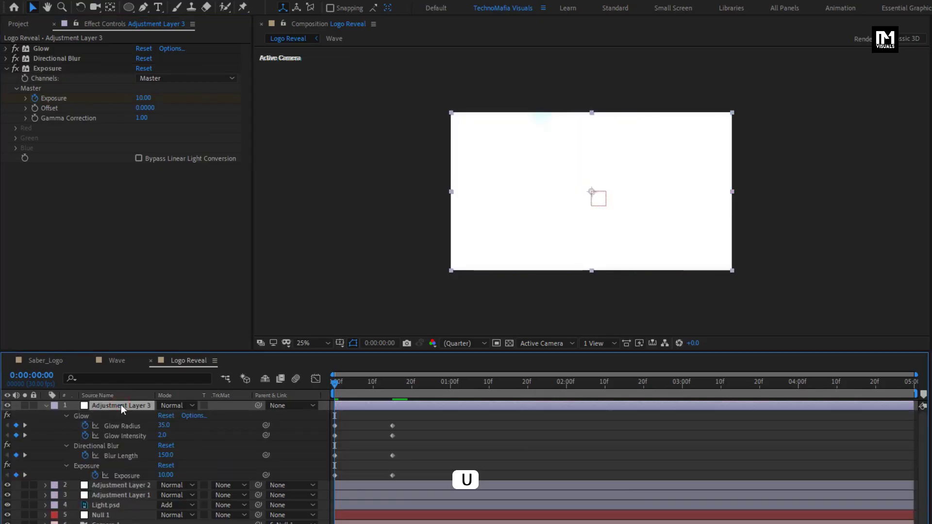
pyautogui.moveTo(412, 418); pyautogui.dragTo(331, 480)
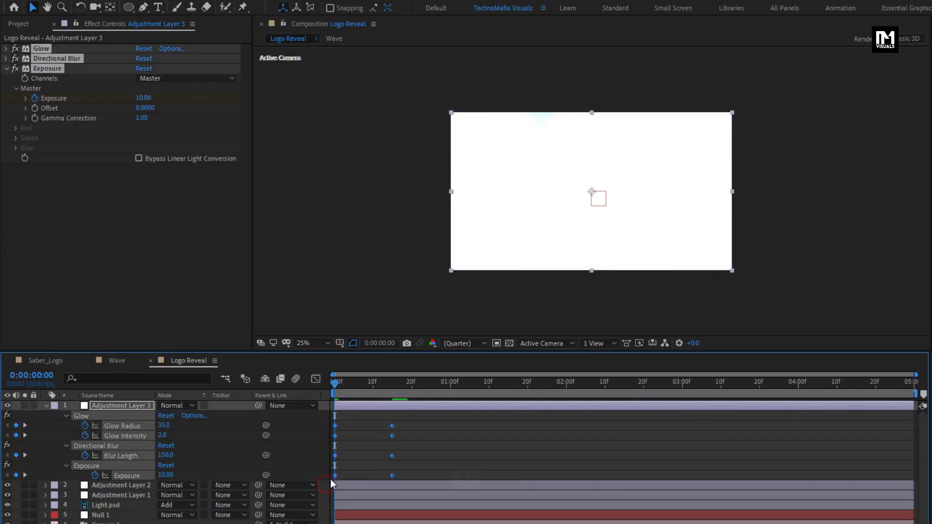
pyautogui.rightClick(333, 476)
pyautogui.moveTo(416, 467)
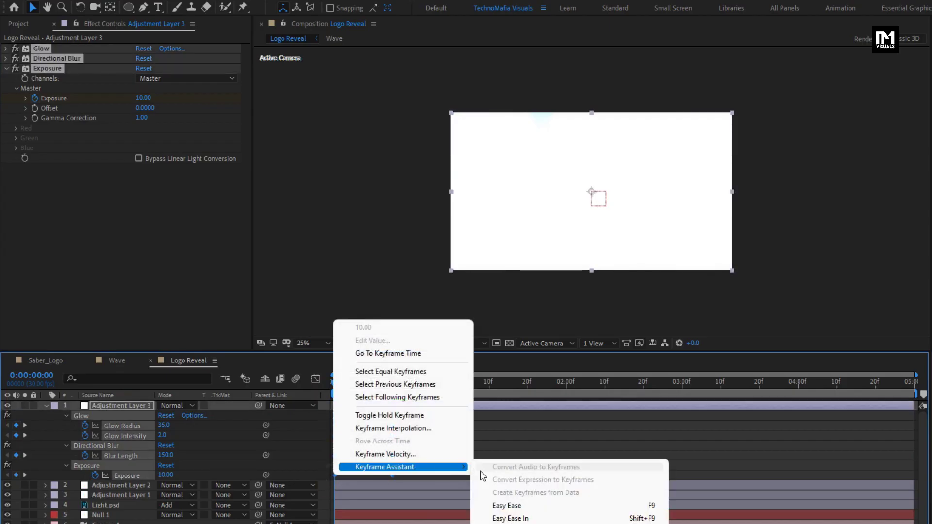
pyautogui.click(500, 506)
# Reshape the speed graph for a fast start and long ease-out into the 0:00:00:15 keyframes, then collapse the layer.
pyautogui.click(315, 378)
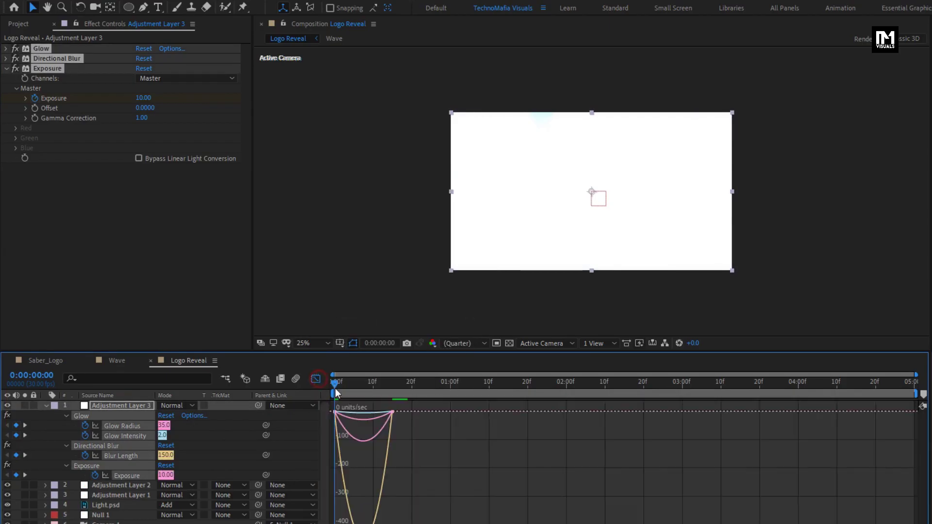
pyautogui.moveTo(433, 450); pyautogui.dragTo(358, 414)
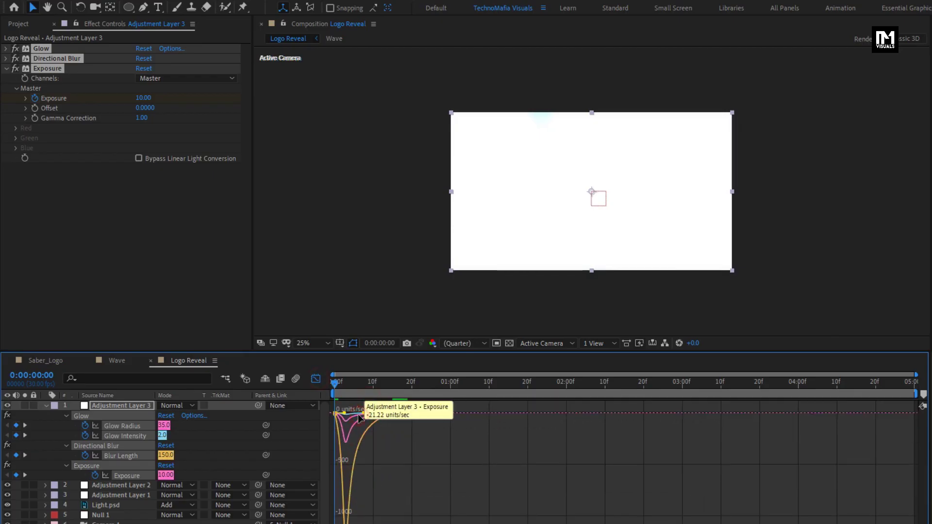
pyautogui.click(336, 385)
pyautogui.moveTo(337, 385); pyautogui.dragTo(503, 389)
pyautogui.click(315, 379)
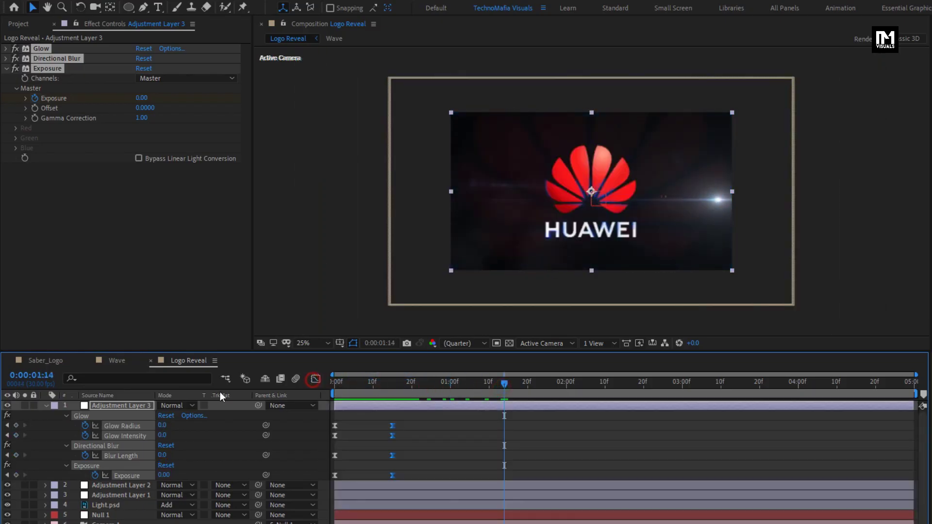
pyautogui.click(45, 407)
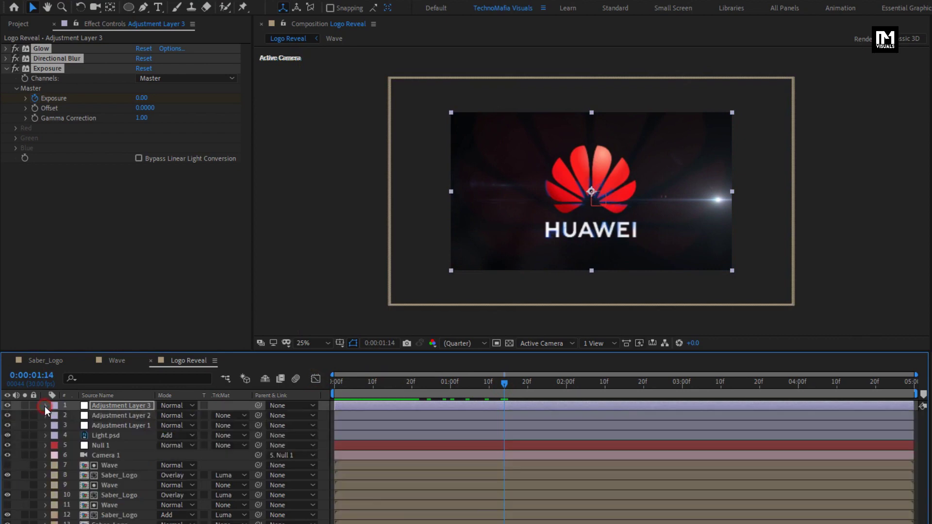
# Play the Logo Reveal composition from 0:00:00:00 to review the finished animation.
pyautogui.click(334, 386)
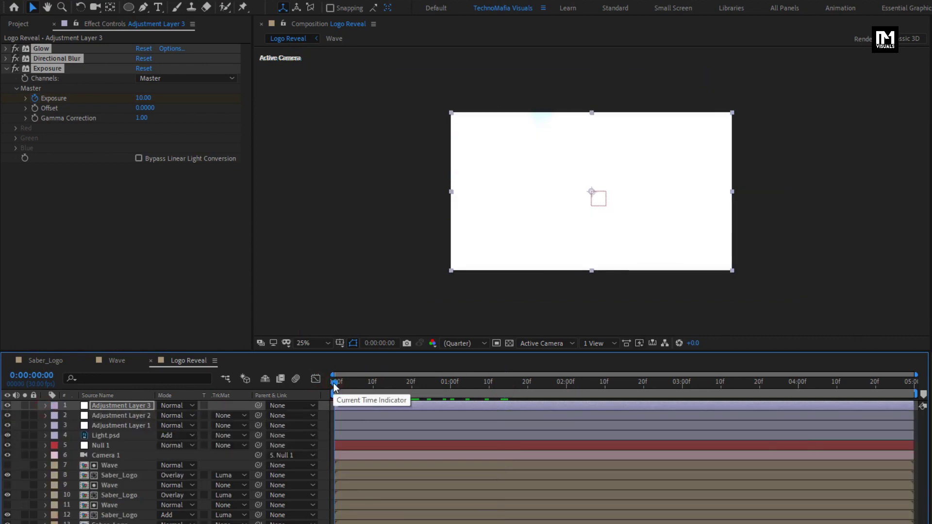
pyautogui.press('space')
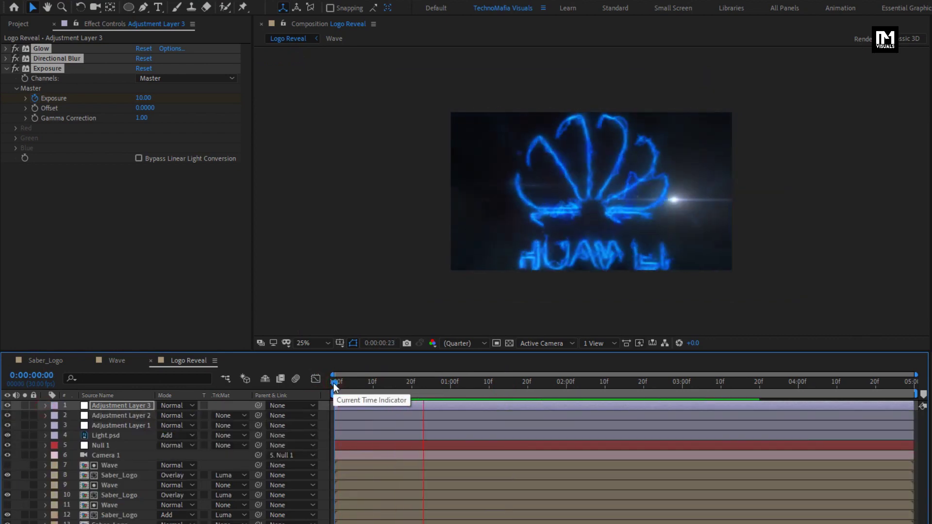
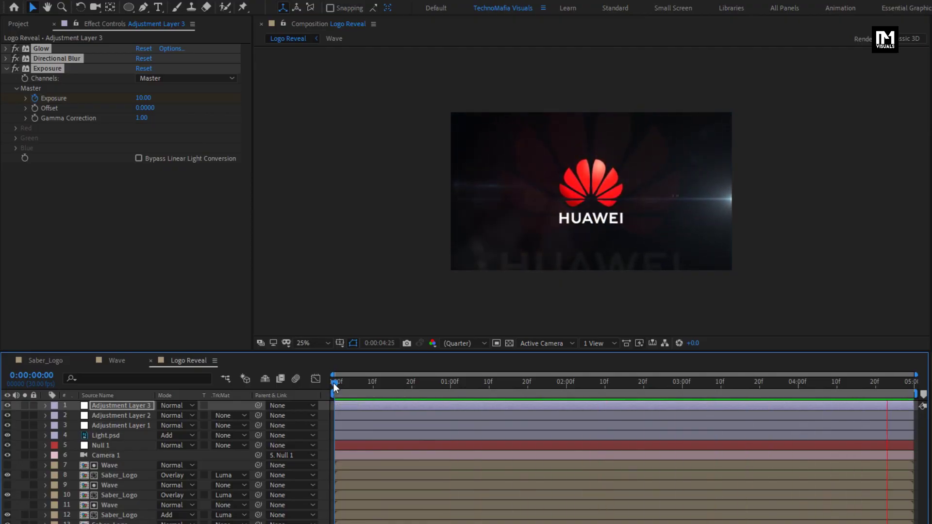
# Stop the preview and pre-compose all layers of Logo Reveal into a new composition named Main.
pyautogui.press('space')
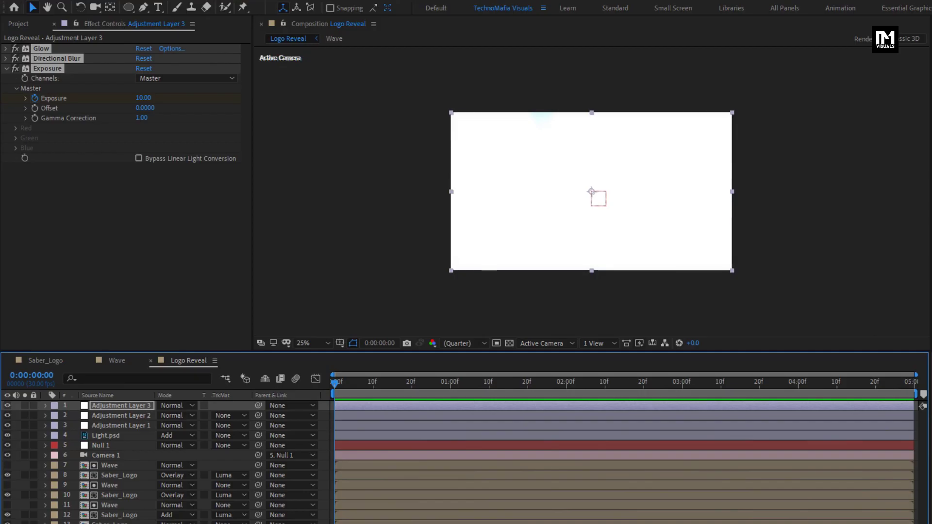
pyautogui.press('F2')
pyautogui.moveTo(85, 522); pyautogui.dragTo(83, 406)
pyautogui.rightClick(87, 406)
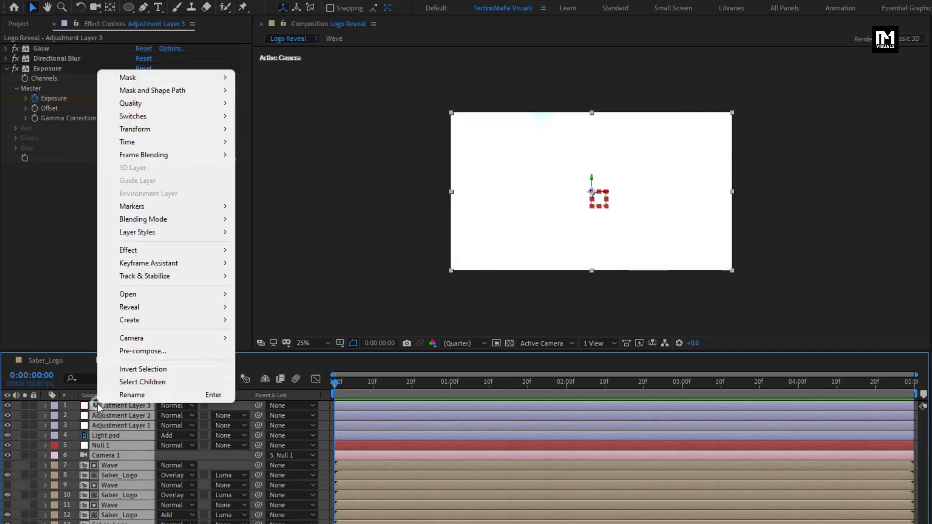
pyautogui.click(132, 351)
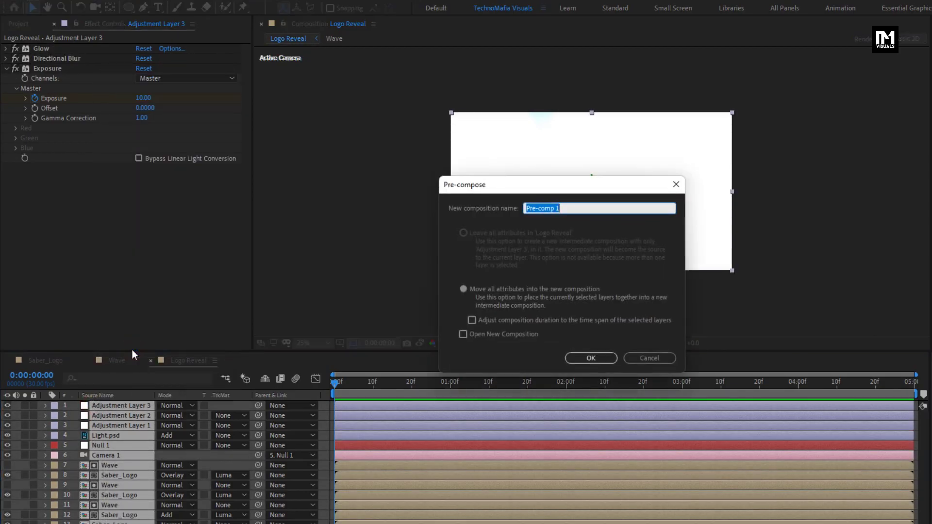
pyautogui.write('Main')
pyautogui.click(591, 358)
# Add the expression wiggle(5,10) to the Position of the Main layer and return the playhead to 0:00:00:00.
pyautogui.moveTo(496, 384); pyautogui.dragTo(520, 387)
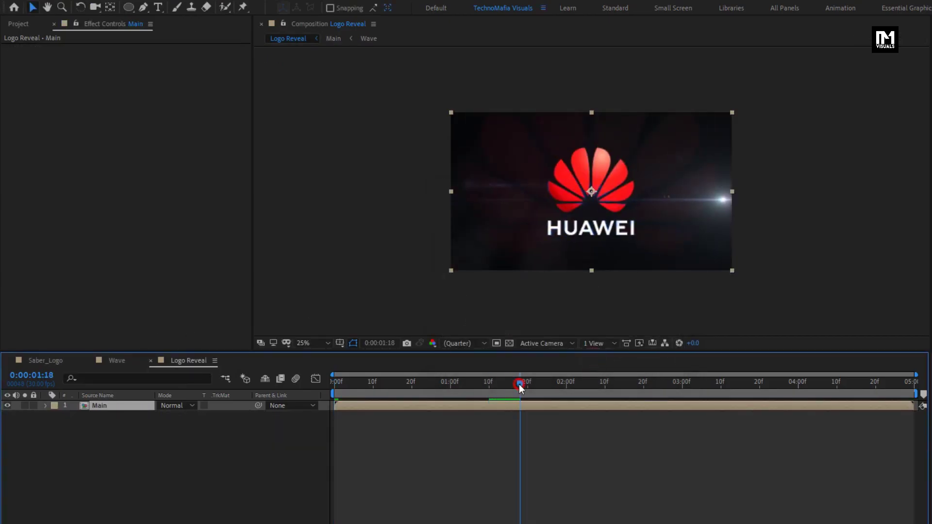
pyautogui.press('p')
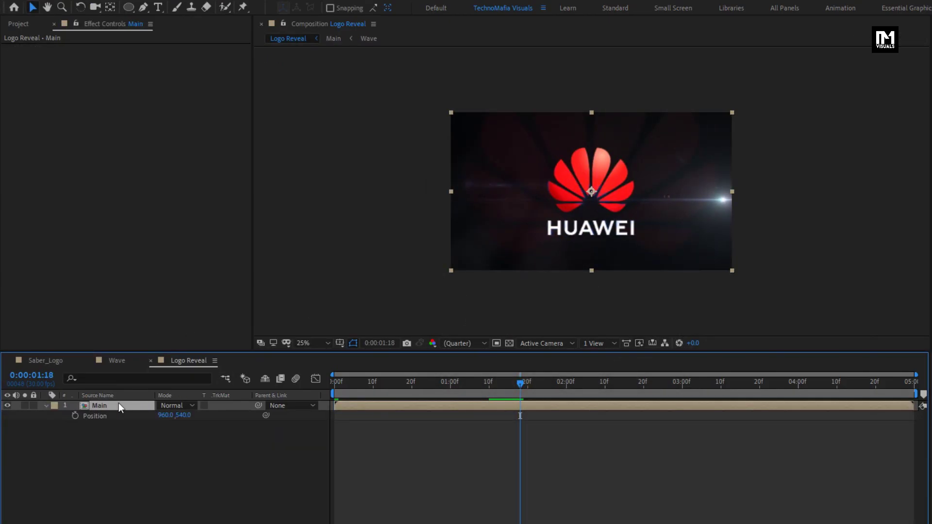
pyautogui.press('alt')
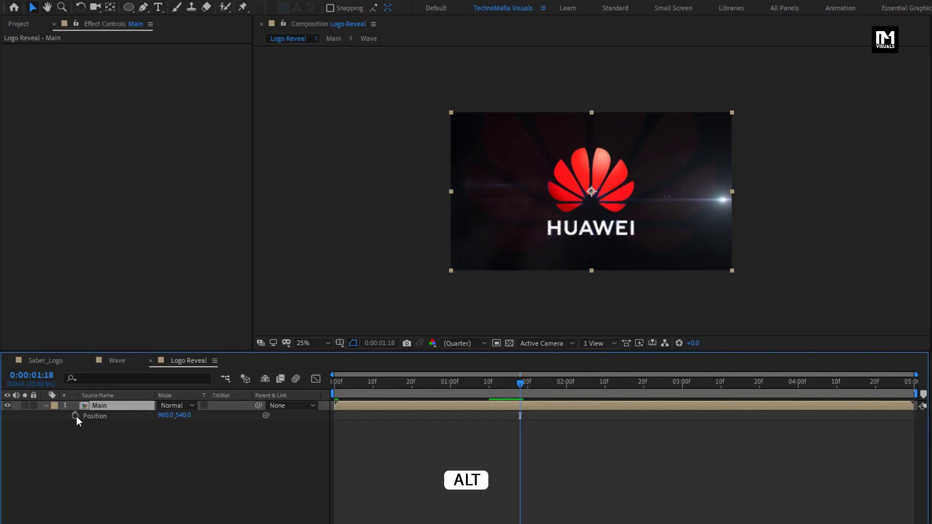
pyautogui.keyDown('alt'); pyautogui.click(76, 416); pyautogui.keyUp('alt')
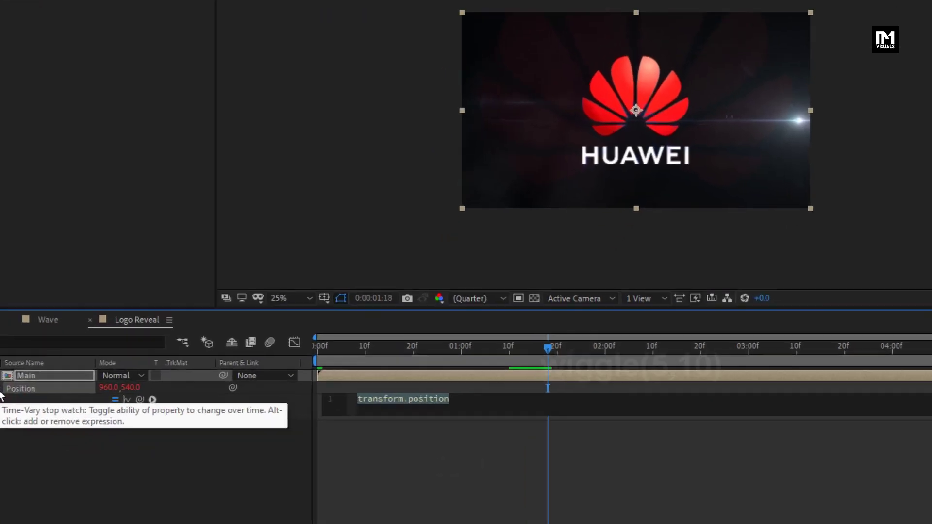
pyautogui.write('wigg')
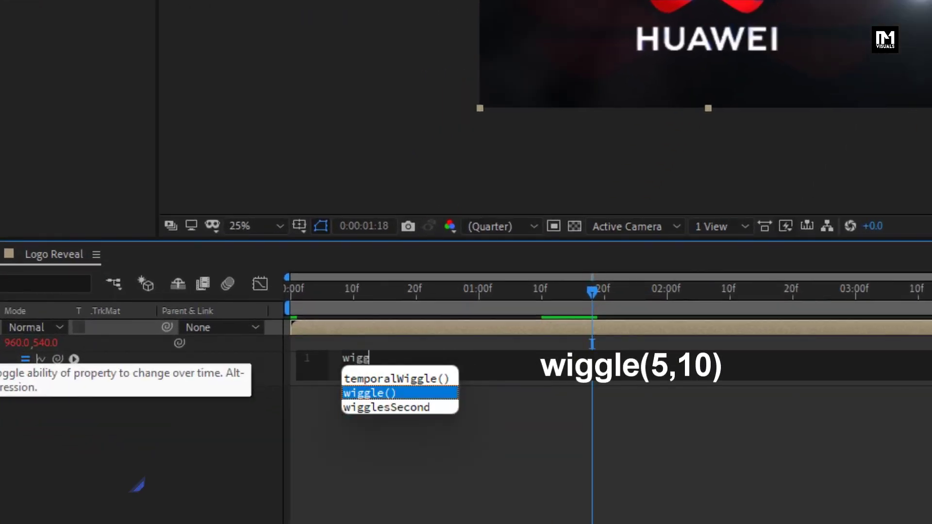
pyautogui.press('Return')
pyautogui.write('5,10')
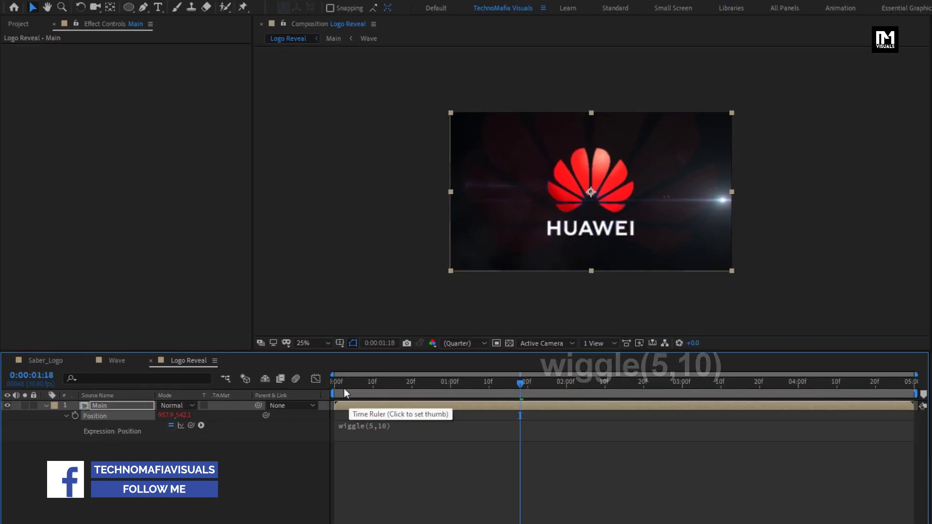
pyautogui.click(365, 385)
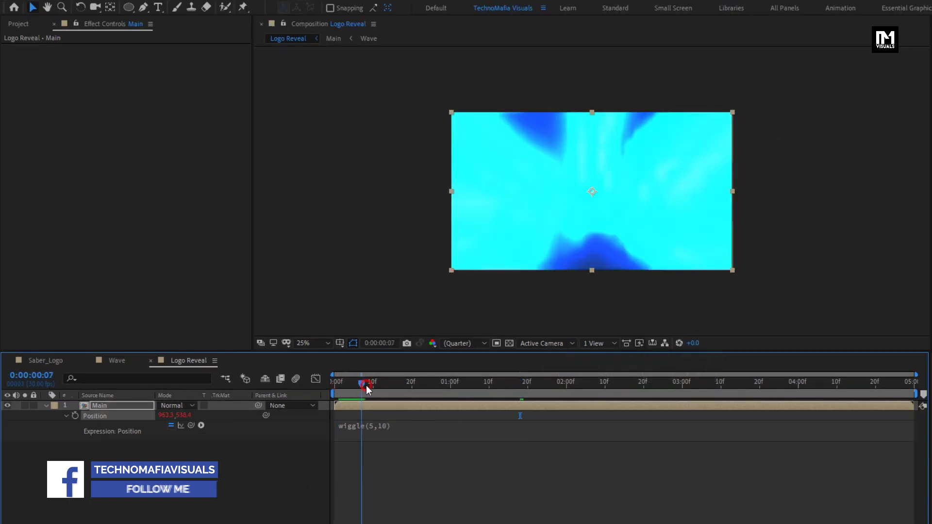
pyautogui.moveTo(366, 389); pyautogui.dragTo(336, 387)
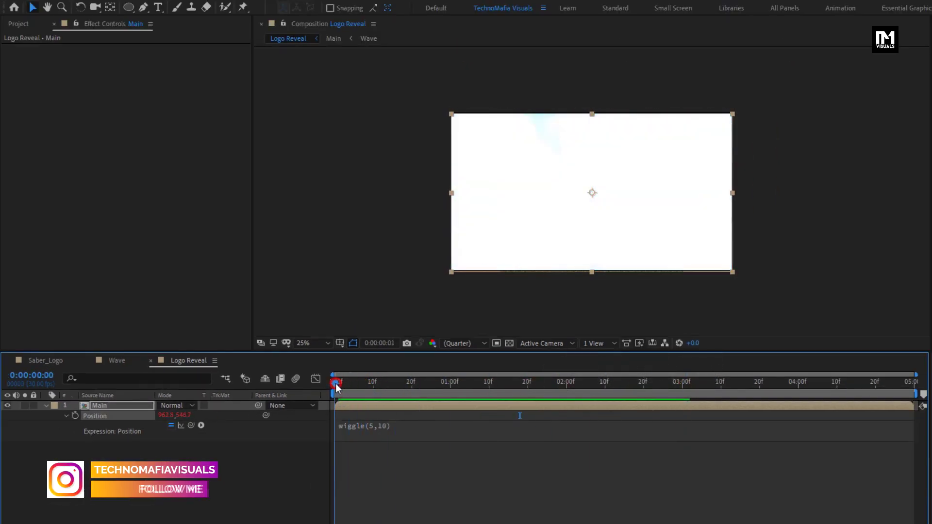
# Change the Position expression of Main to wiggle(5,2), preview the softer shake, and collapse the layer.
pyautogui.click(386, 425)
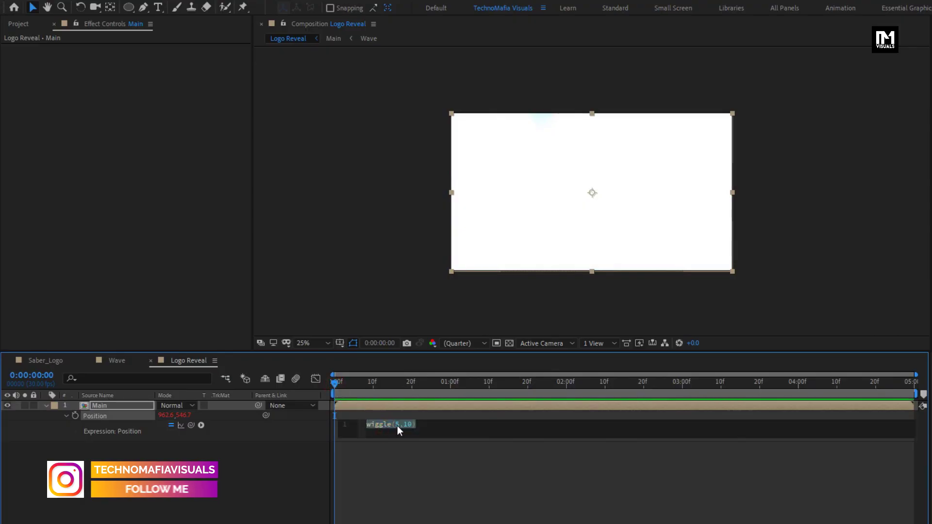
pyautogui.doubleClick(409, 425)
pyautogui.write('2')
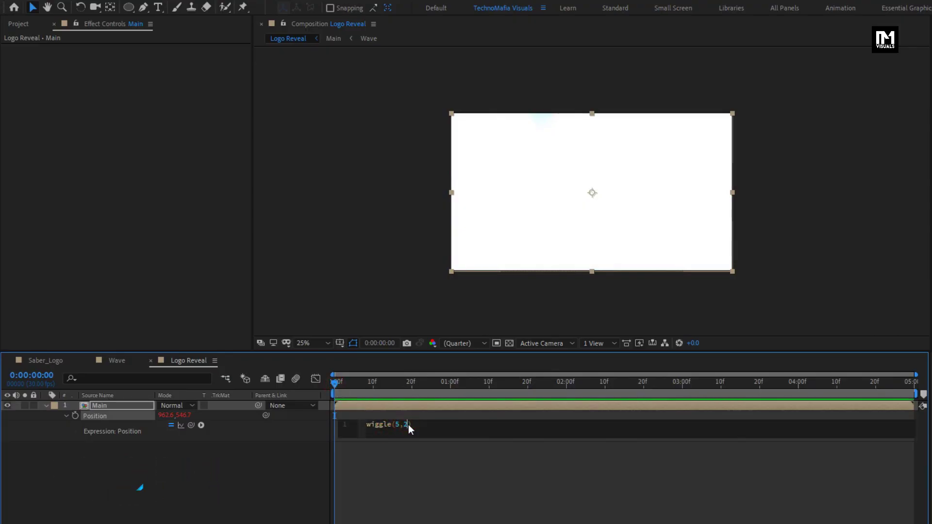
pyautogui.press('KP_Enter')
pyautogui.press('space')
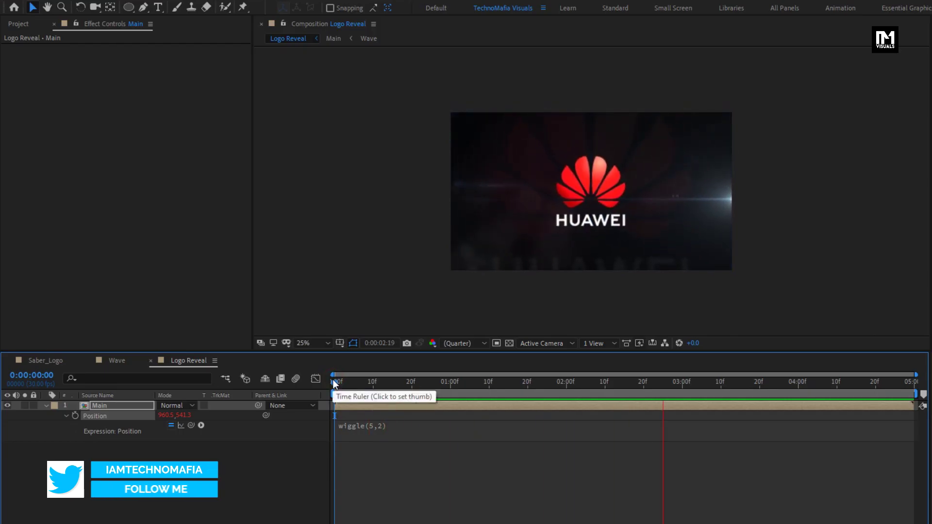
pyautogui.press('space')
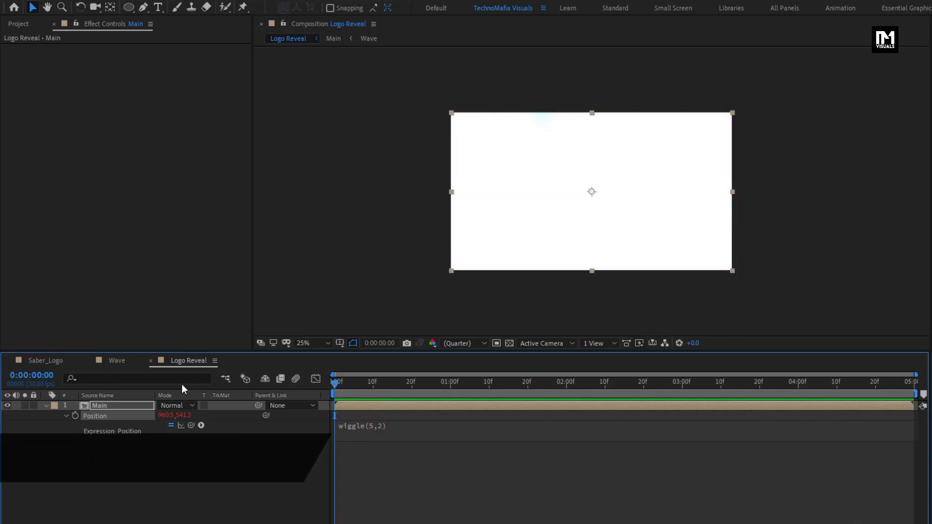
pyautogui.click(46, 406)
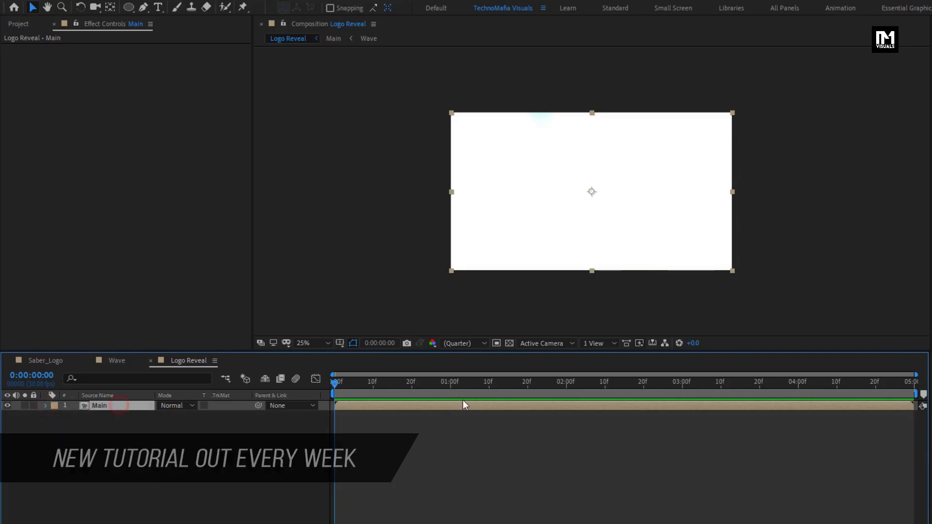
# Find the Motion Tile effect by searching for "moti" and apply it to the Main layer.
pyautogui.click(562, 382)
pyautogui.click(913, 39)
pyautogui.write('m')
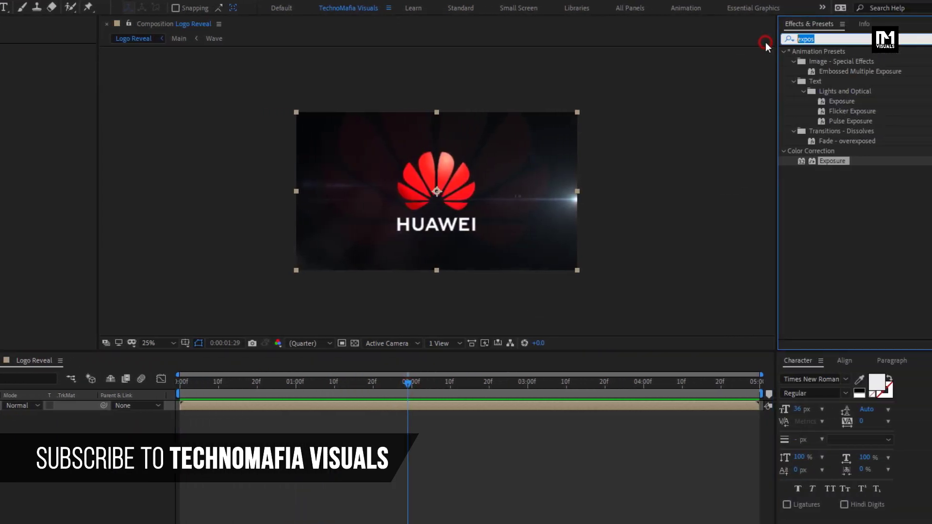
pyautogui.write('oti')
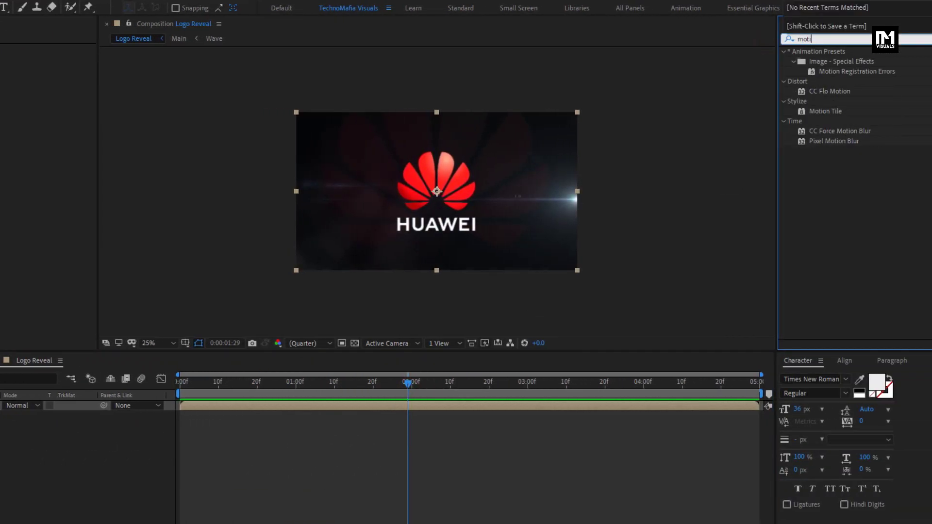
pyautogui.doubleClick(820, 109)
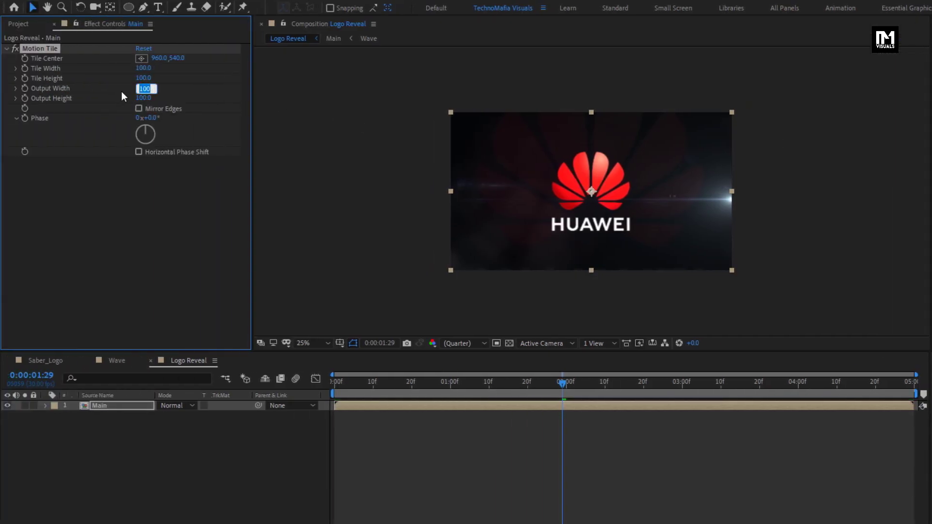
# Set Motion Tile's Output Width and Output Height to 200, enable Mirror Edges, and scrub the timeline to check the frame edges.
pyautogui.write('200')
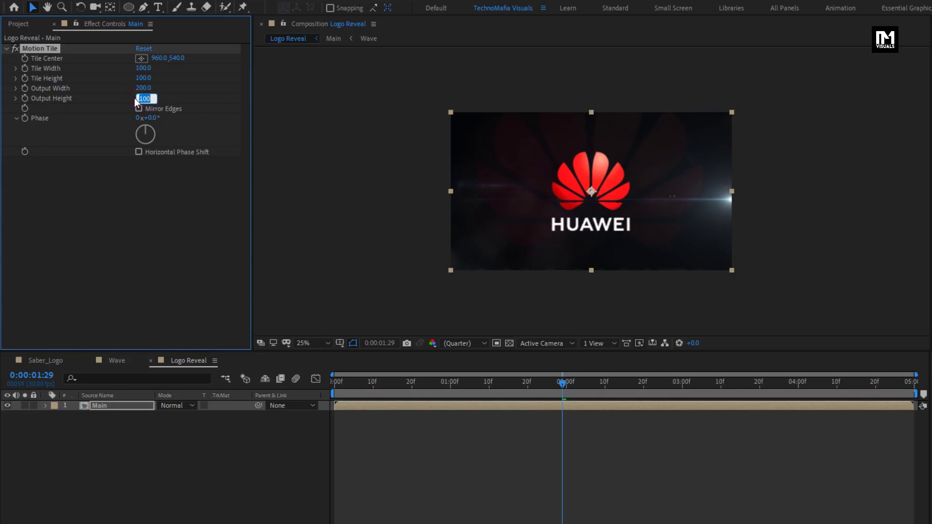
pyautogui.write('200')
pyautogui.click(139, 108)
pyautogui.moveTo(334, 381); pyautogui.dragTo(640, 382)
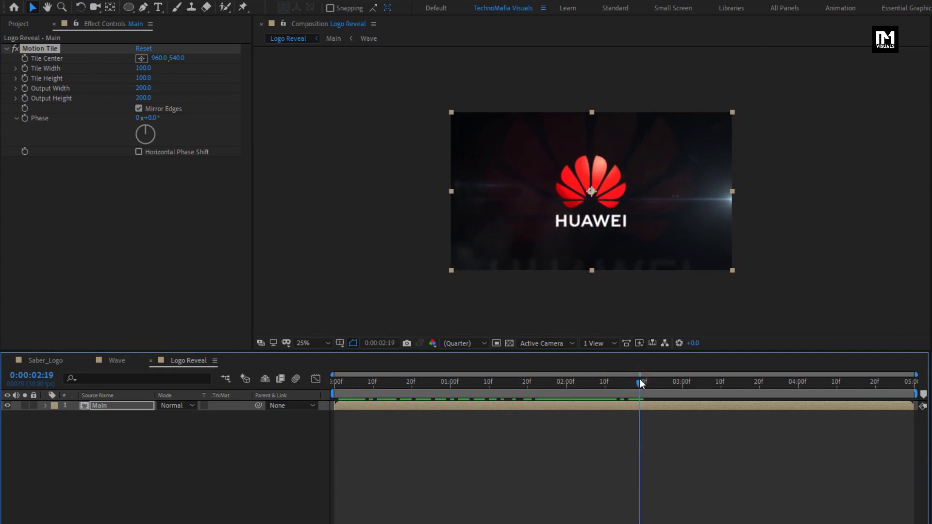
# Create a black 1920 x 1080 px solid named Frame above the Main layer.
pyautogui.click(34, 493)
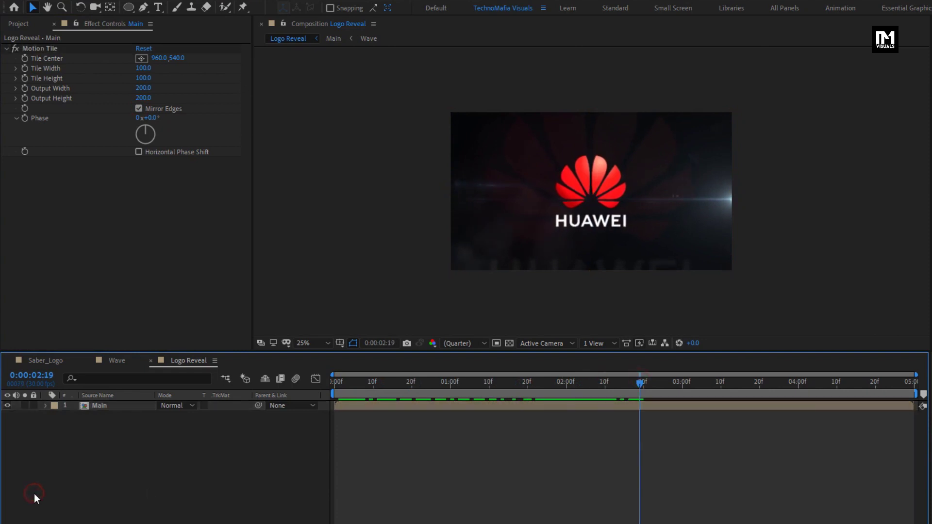
pyautogui.rightClick(111, 469)
pyautogui.moveTo(136, 338)
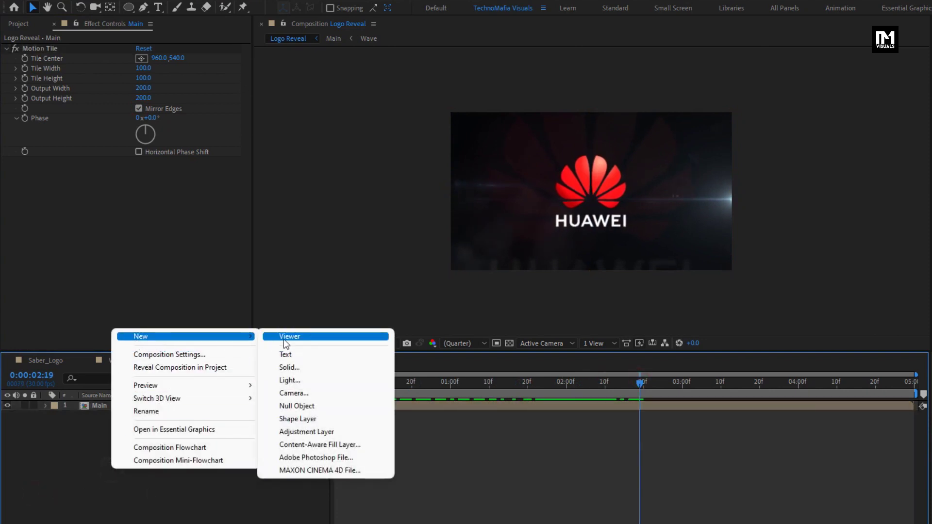
pyautogui.click(295, 370)
pyautogui.write('Frame')
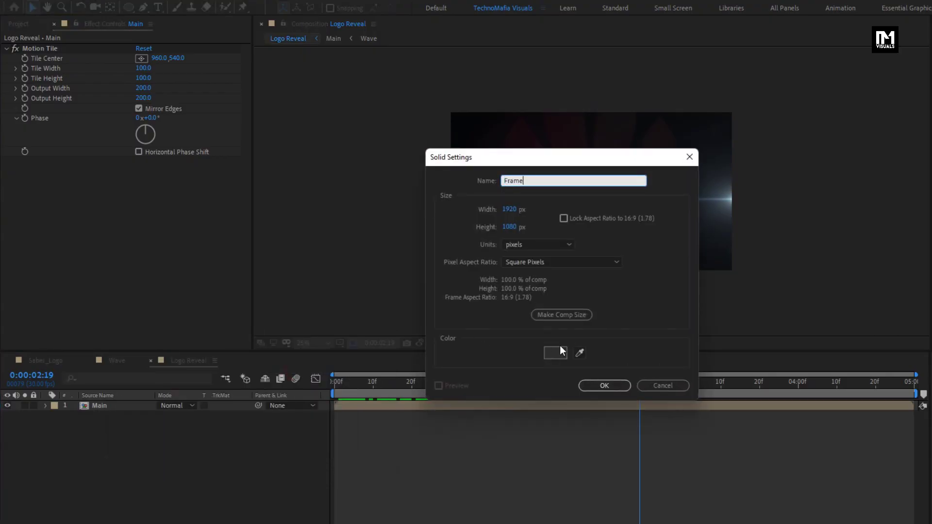
pyautogui.click(555, 353)
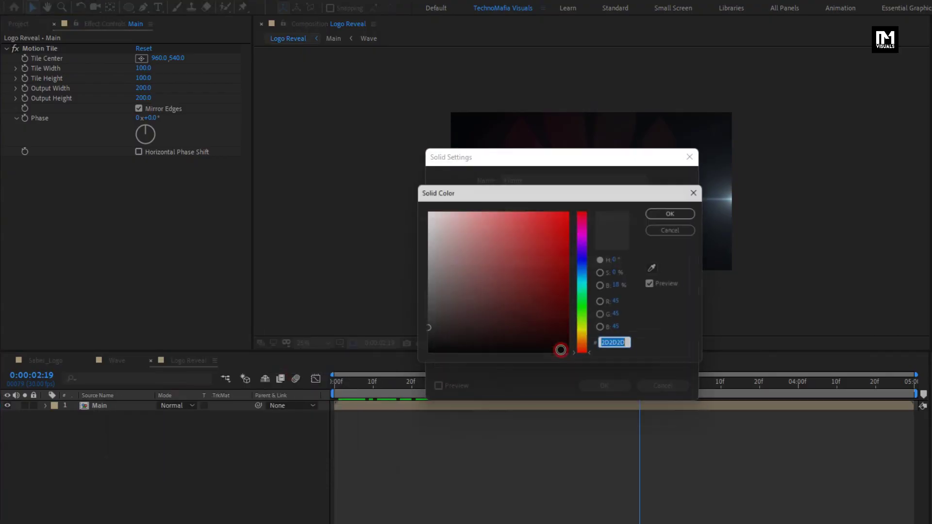
pyautogui.click(571, 358)
pyautogui.click(661, 211)
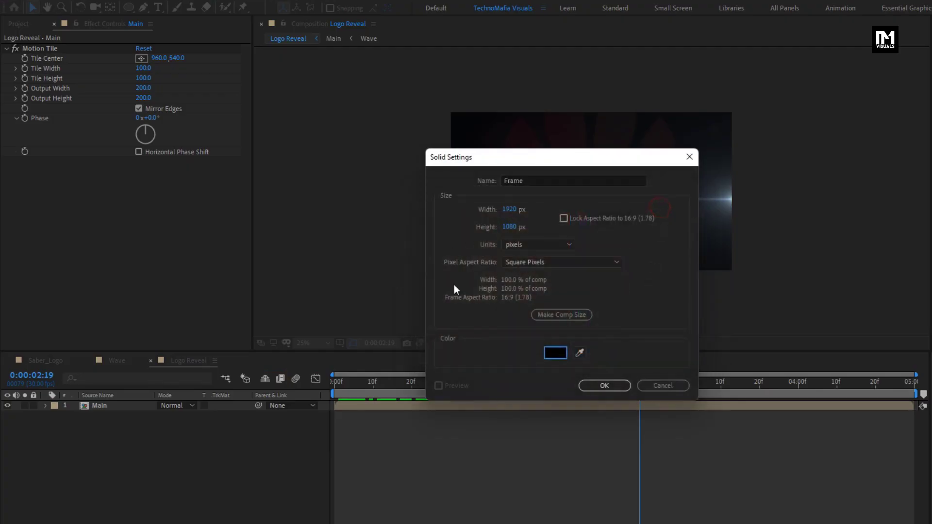
pyautogui.click(605, 386)
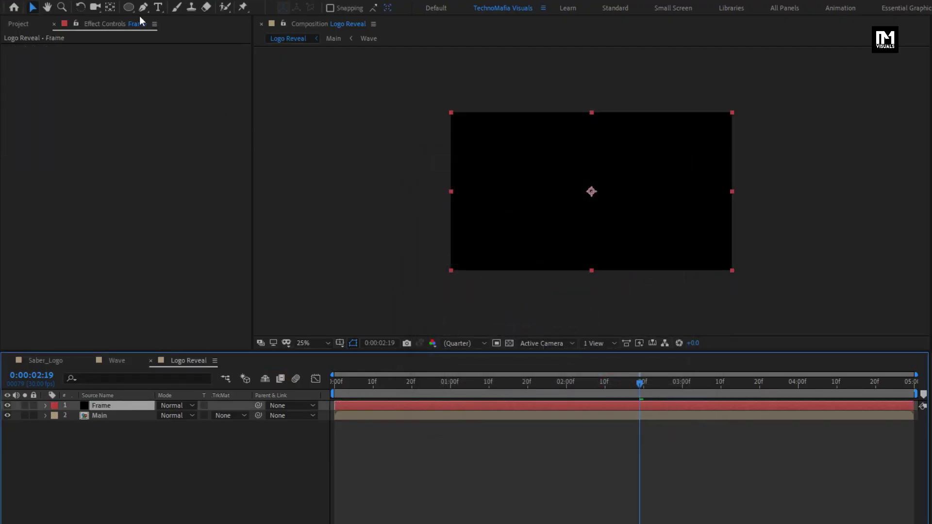
# Add a full-size rectangular mask to Frame, then set its bounding box top to 10% and raise the bottom edge by a matching margin.
pyautogui.moveTo(128, 7); pyautogui.dragTo(183, 11)
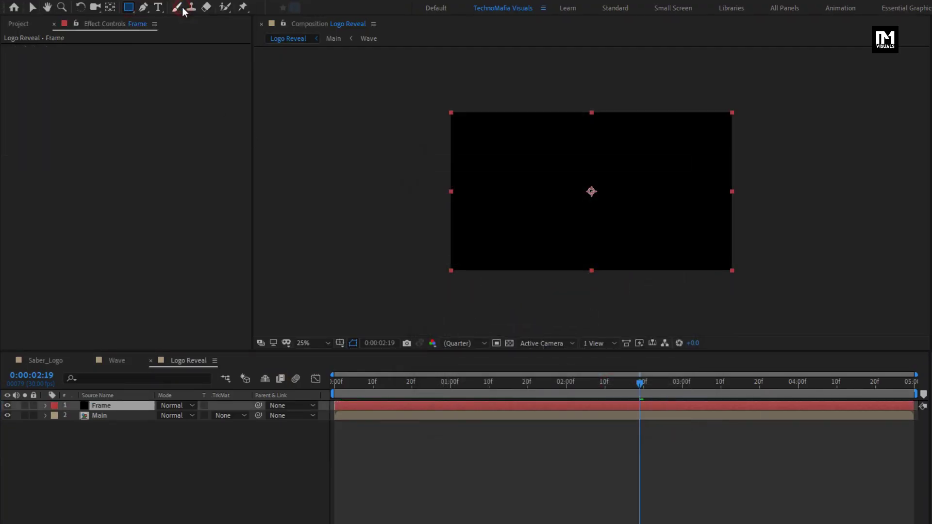
pyautogui.doubleClick(129, 7)
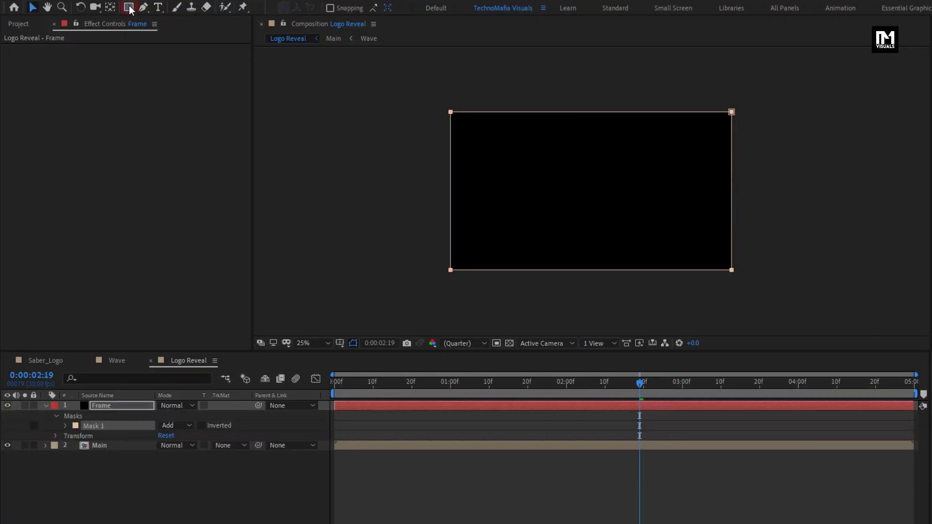
pyautogui.click(65, 426)
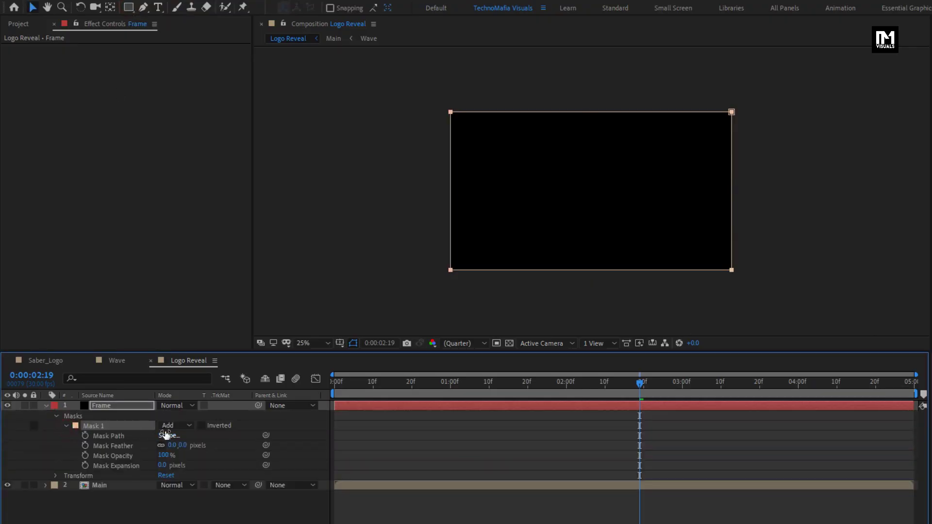
pyautogui.click(168, 436)
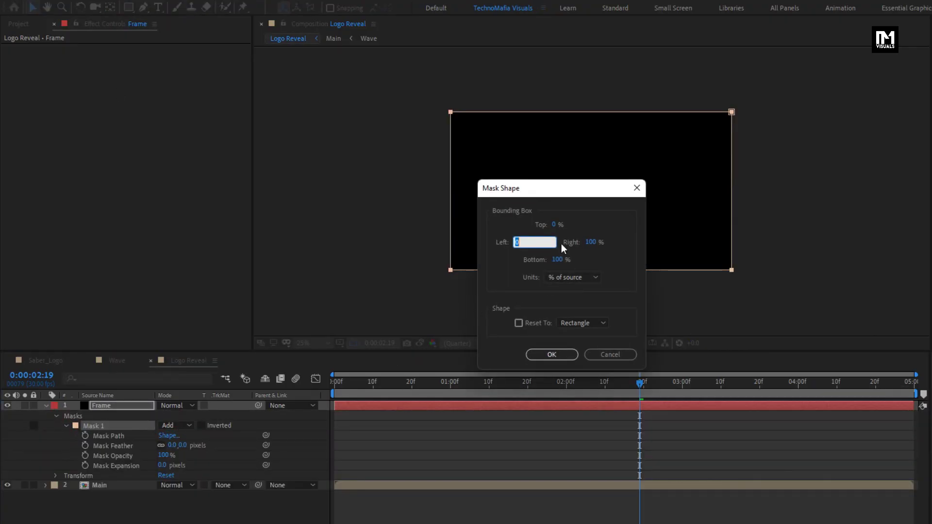
pyautogui.click(554, 225)
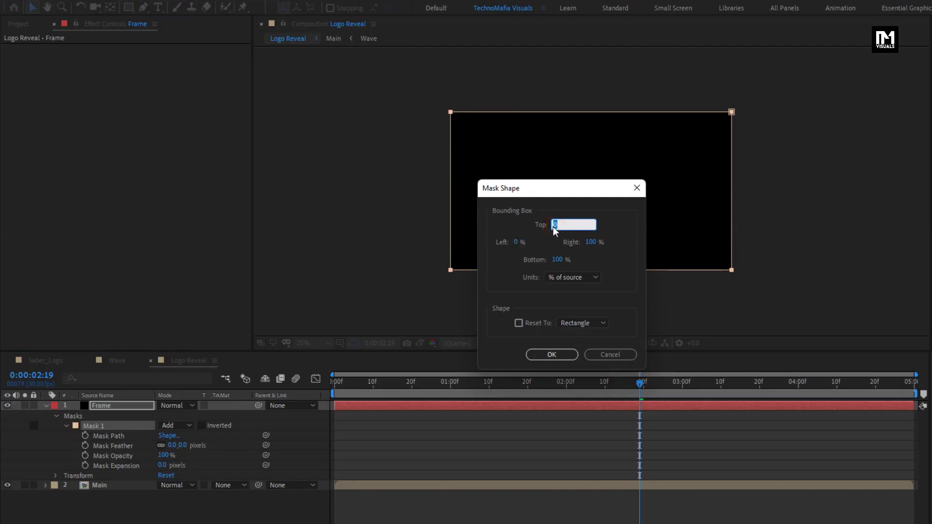
pyautogui.click(556, 260)
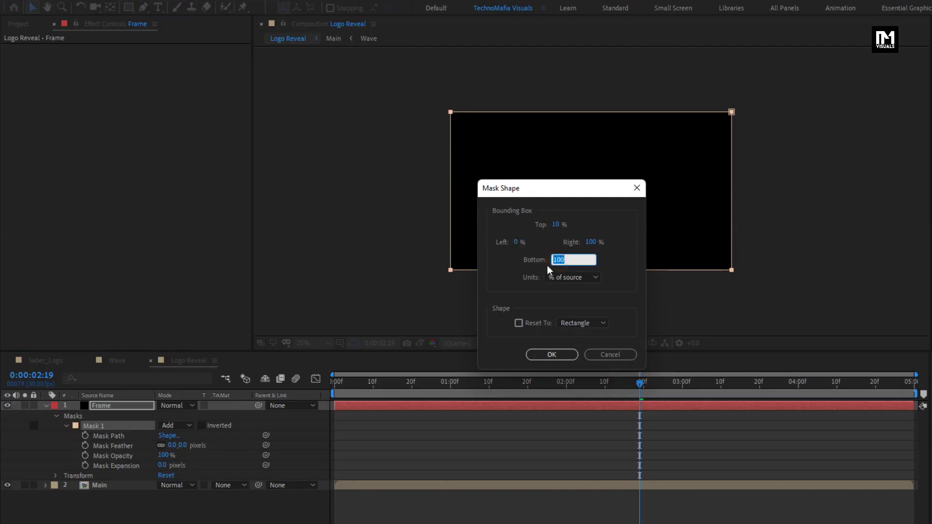
pyautogui.click(547, 352)
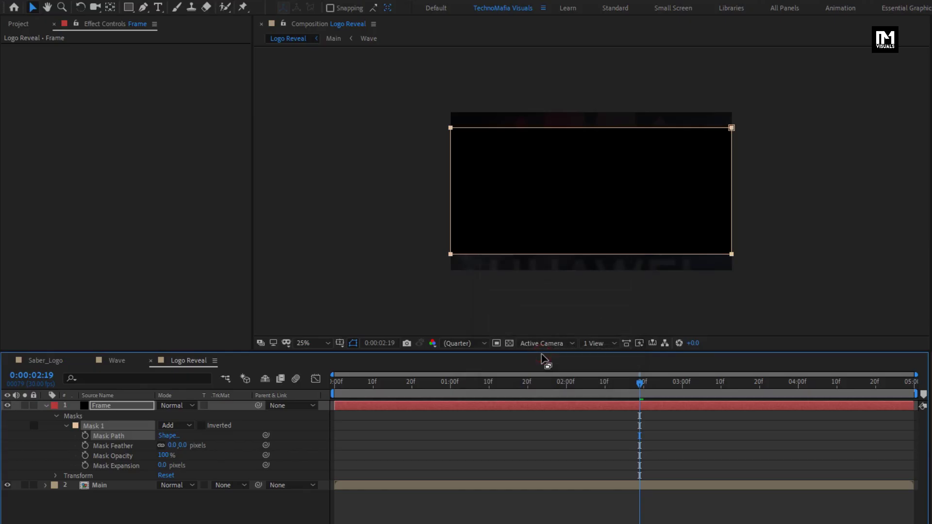
# Invert Mask 1 on Frame to form black letterbox bars, collapse the layer, and play the composition from 0:00:00:00.
pyautogui.click(202, 425)
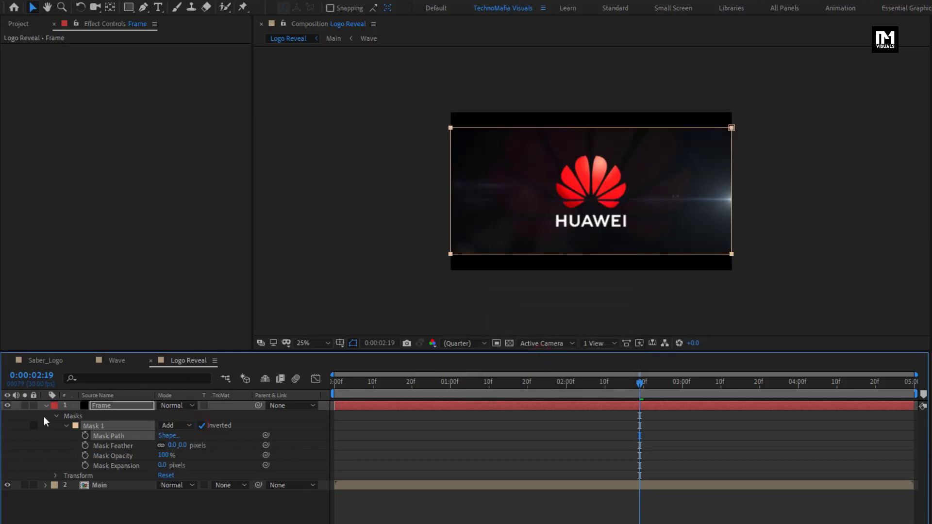
pyautogui.click(47, 406)
pyautogui.click(119, 463)
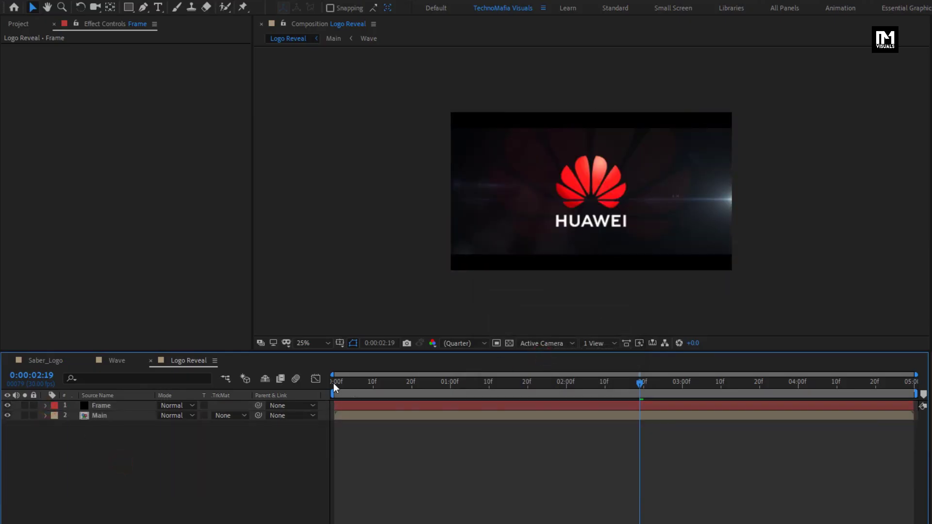
pyautogui.click(333, 383)
pyautogui.press('space')
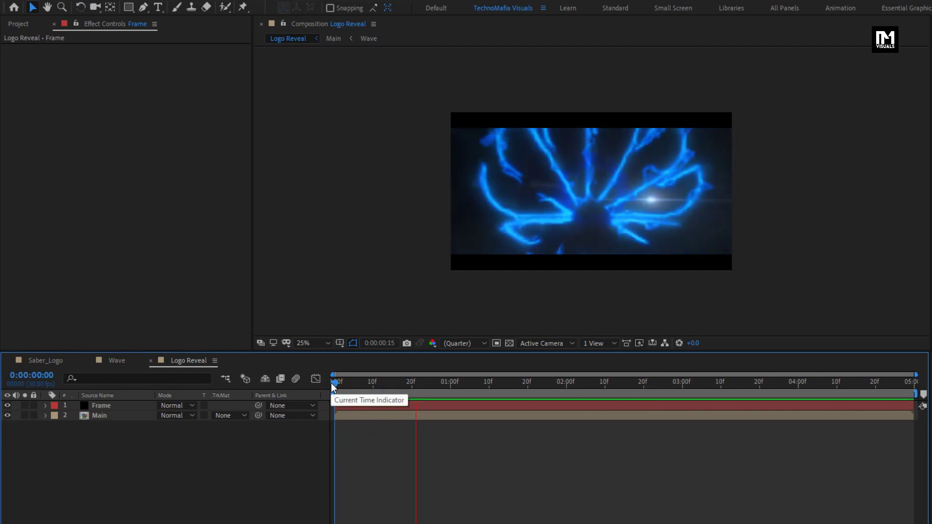